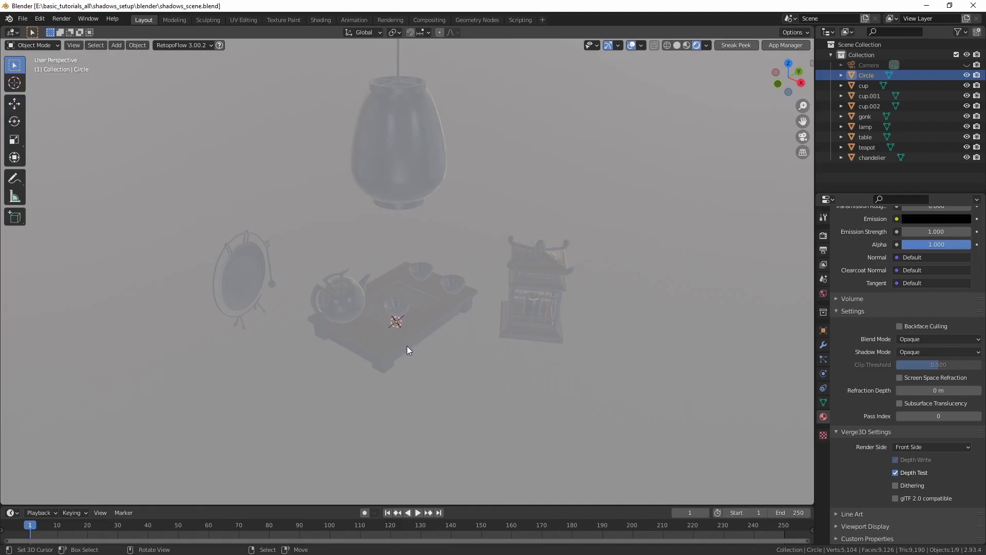
Step: Add a sun light to the tea-table scene
{"action": "mouse_move", "coordinate": [414, 365]}
{"action": "middle_mouse_down"}
{"action": "mouse_move", "coordinate": [431, 356]}
{"action": "mouse_move", "coordinate": [418, 363]}
{"action": "middle_mouse_up"}
{"action": "key", "text": "shift+a"}
{"action": "mouse_move", "coordinate": [411, 376]}
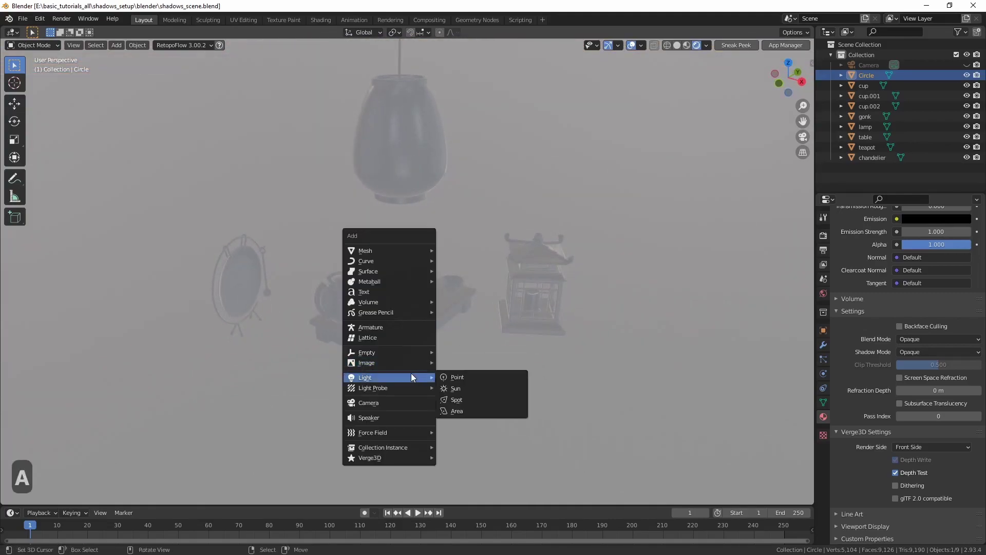
{"action": "left_click", "coordinate": [465, 389]}
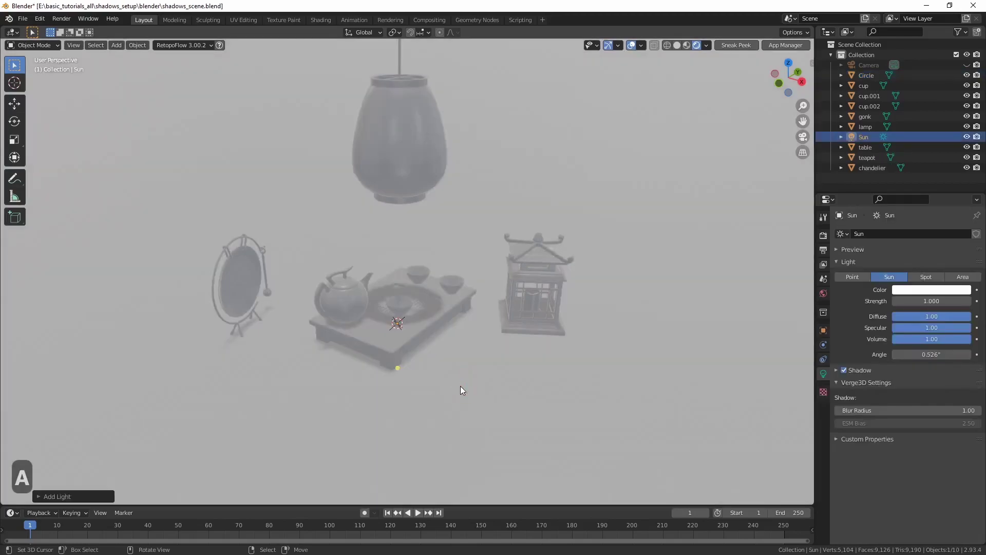
Step: Tilt and position the sun above the tea table using the front and top views
{"action": "key", "text": "1"}
{"action": "key", "text": "r"}
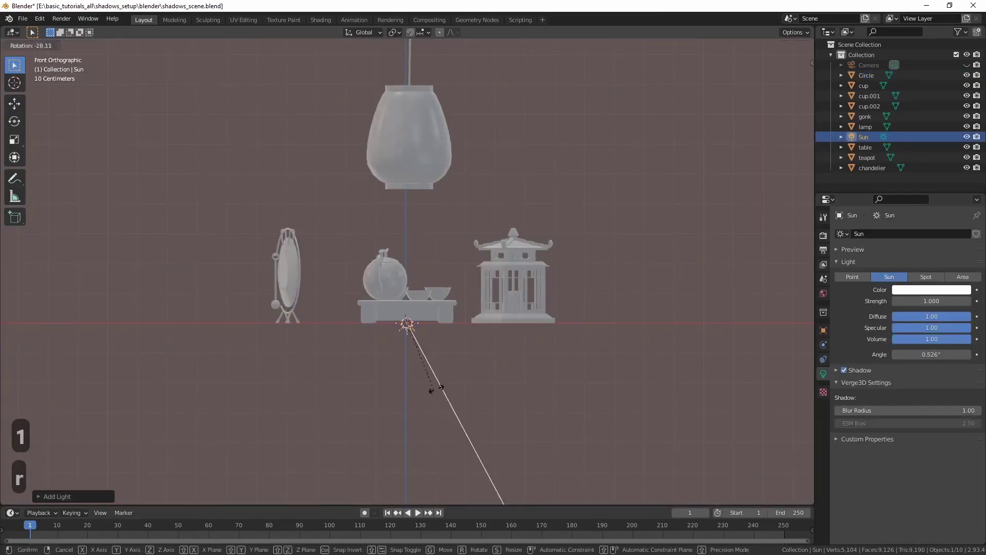
{"action": "left_click", "coordinate": [469, 392]}
{"action": "key", "text": "g"}
{"action": "left_click", "coordinate": [389, 238]}
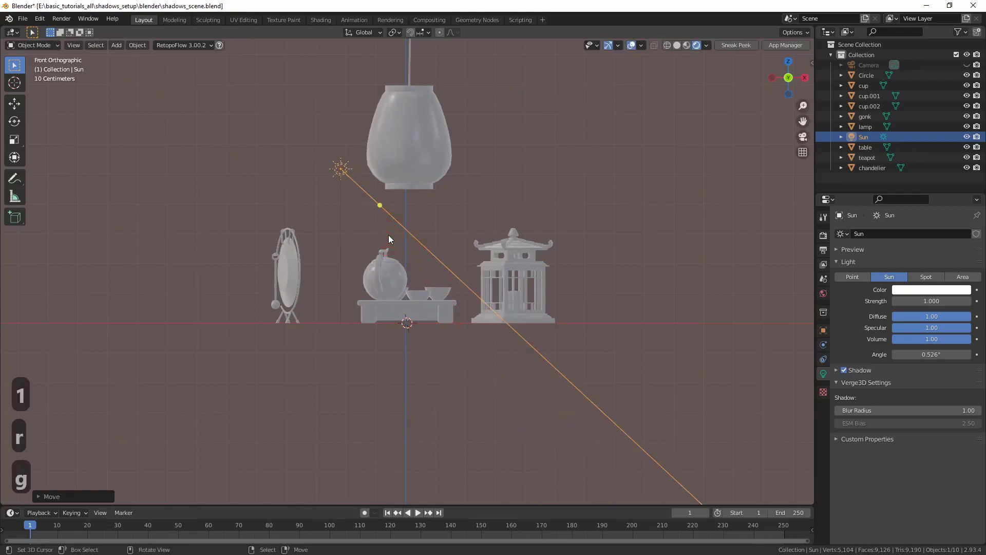
{"action": "key", "text": "7"}
{"action": "key", "text": "r"}
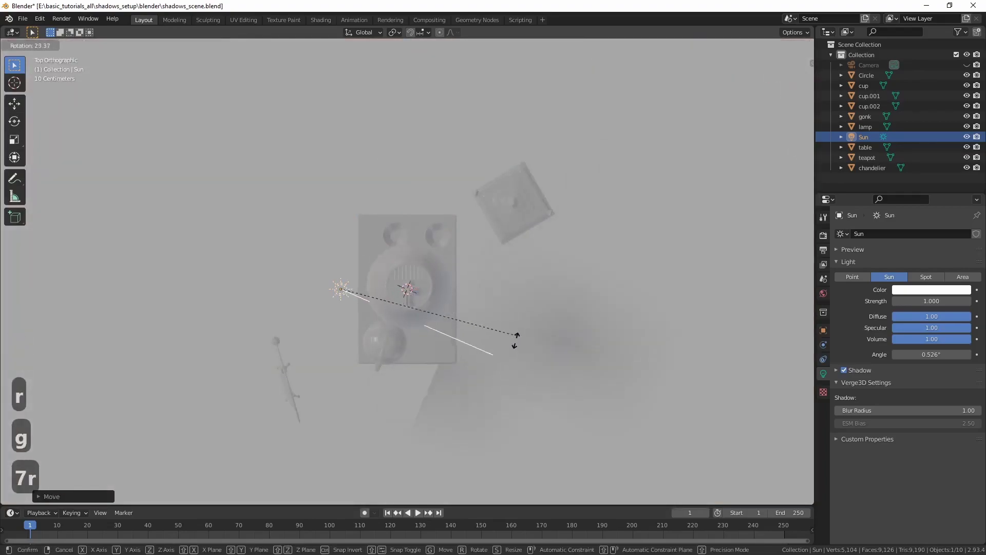
{"action": "left_click", "coordinate": [513, 337]}
{"action": "key", "text": "g"}
{"action": "left_click", "coordinate": [491, 310]}
{"action": "key", "text": "r"}
{"action": "left_click", "coordinate": [473, 309]}
{"action": "key", "text": "g"}
{"action": "left_click", "coordinate": [457, 326]}
{"action": "middle_click_drag", "start_coordinate": [458, 326], "coordinate": [432, 301]}
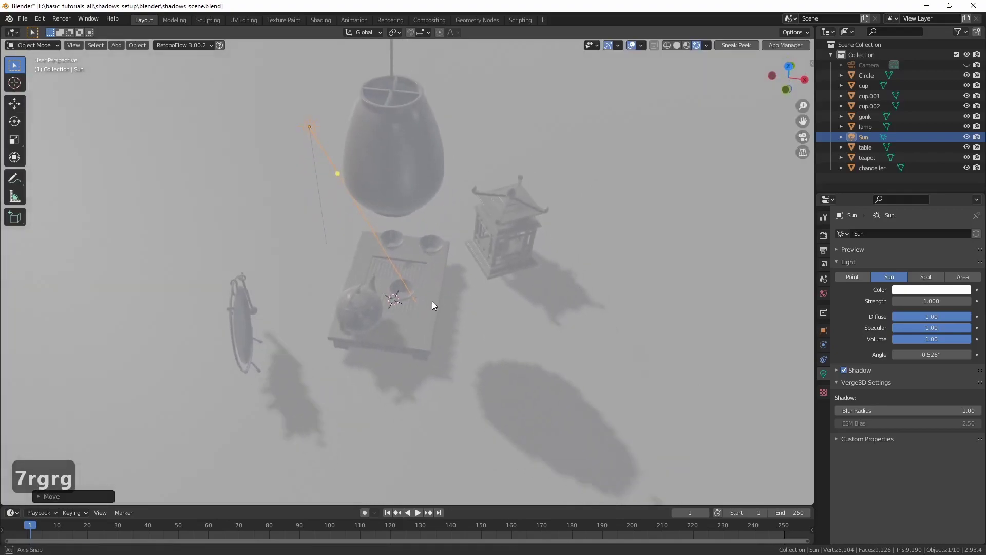
Step: Set the sun's strength to 5 and expand its Shadow settings
{"action": "left_click", "coordinate": [938, 301]}
{"action": "type", "text": "5"}
{"action": "key", "text": "Return"}
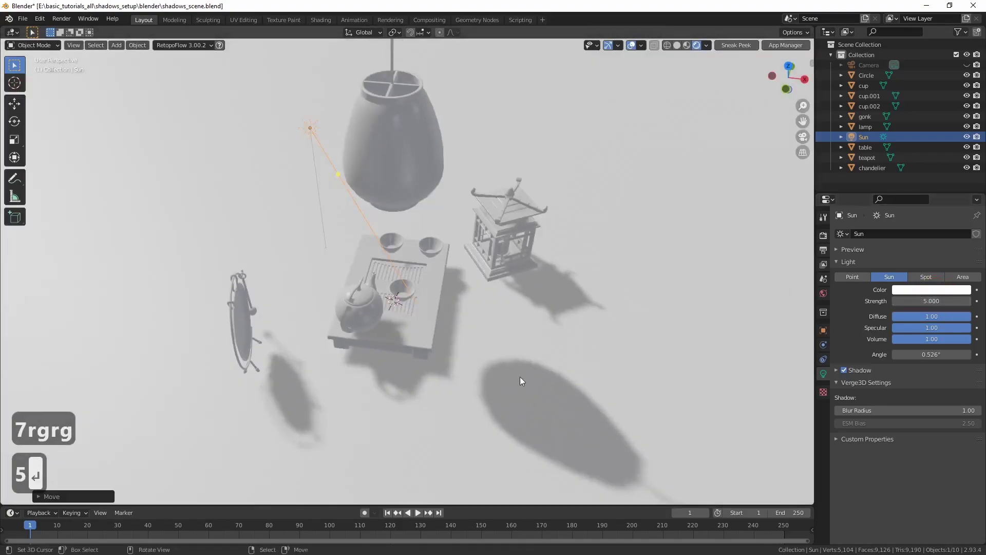
{"action": "middle_click_drag", "start_coordinate": [519, 376], "coordinate": [497, 341], "text": "shift"}
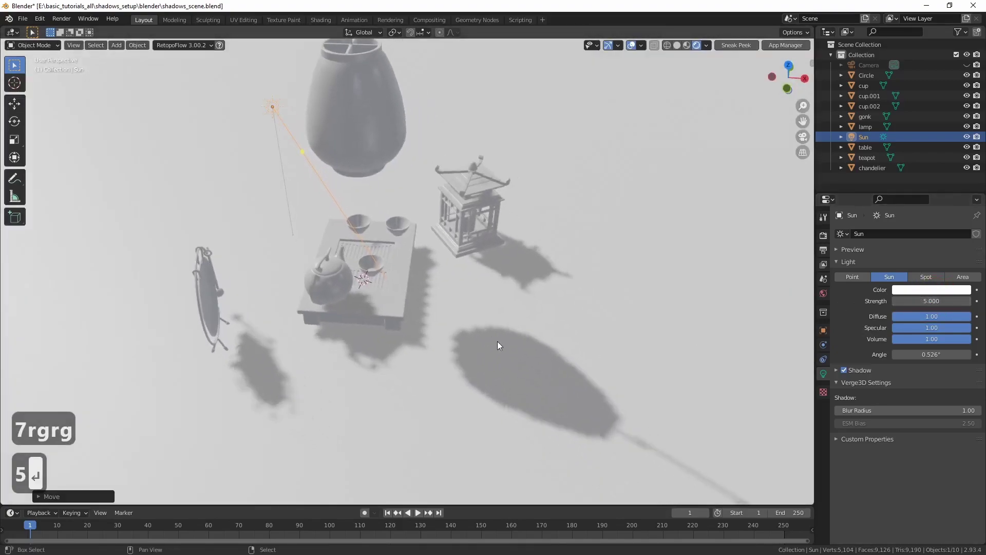
{"action": "left_click", "coordinate": [836, 370]}
Step: Expand Cascaded Shadow Map and lower the sun's cascade count from 4 to 1
{"action": "left_click", "coordinate": [843, 402]}
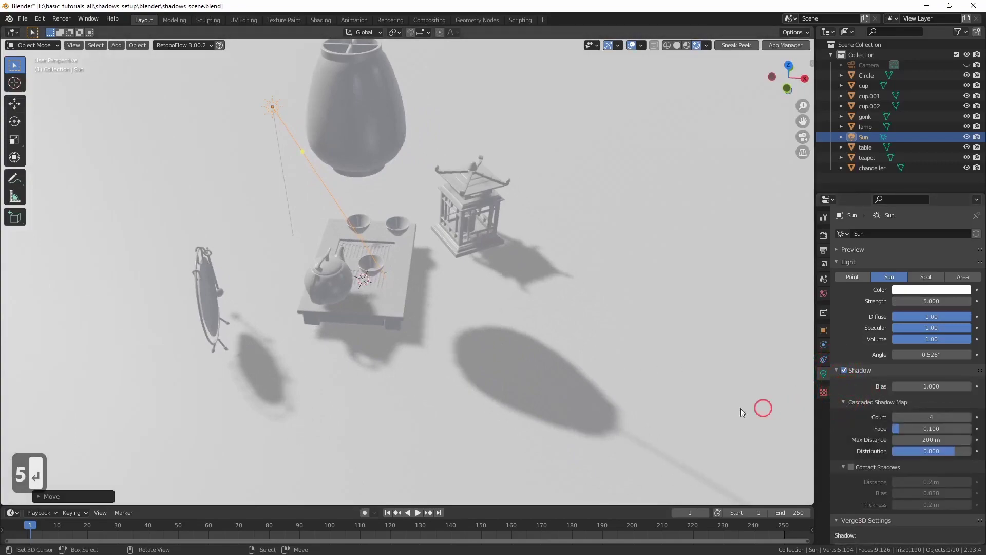
{"action": "middle_click_drag", "start_coordinate": [718, 408], "coordinate": [673, 388]}
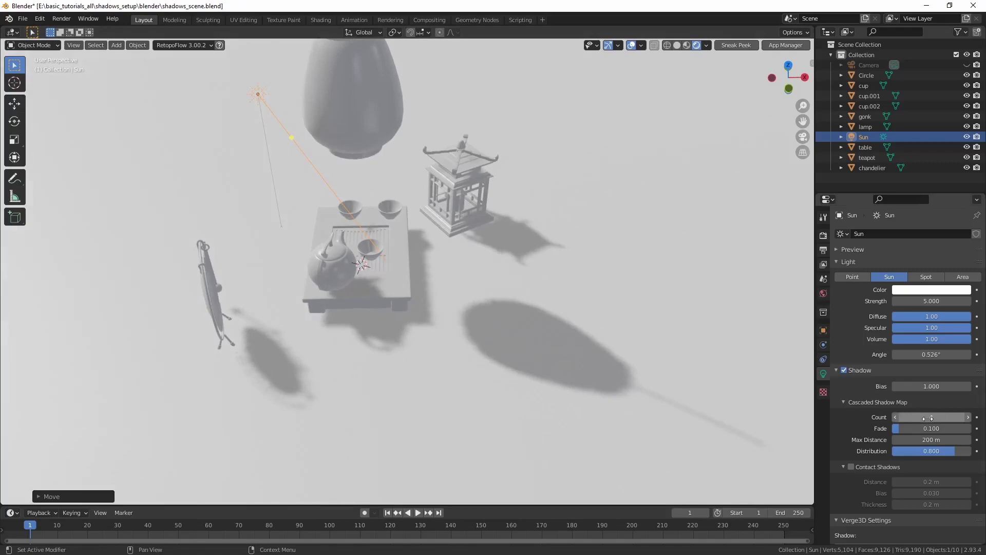
{"action": "left_click_drag", "start_coordinate": [940, 418], "coordinate": [920, 418]}
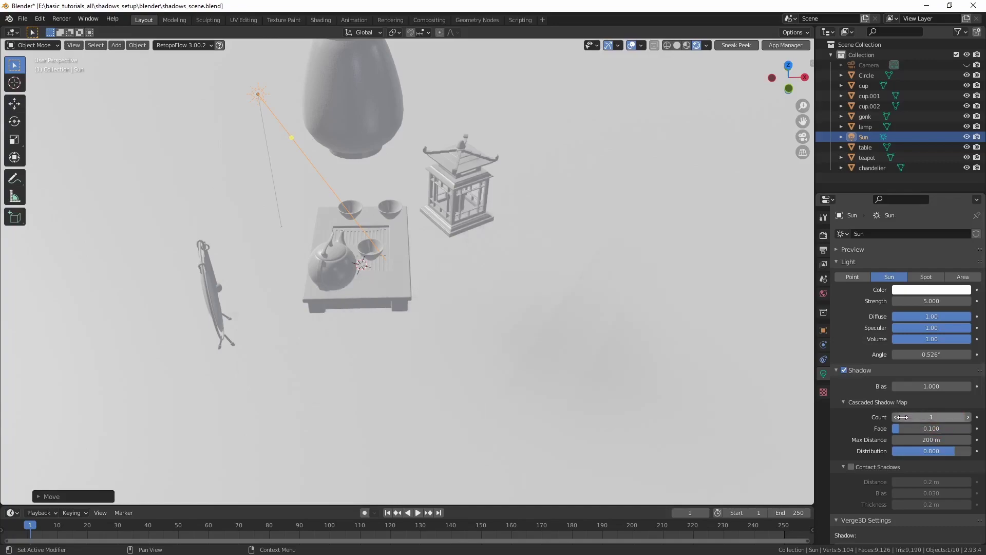
{"action": "middle_click_drag", "start_coordinate": [590, 352], "coordinate": [561, 358], "text": "shift"}
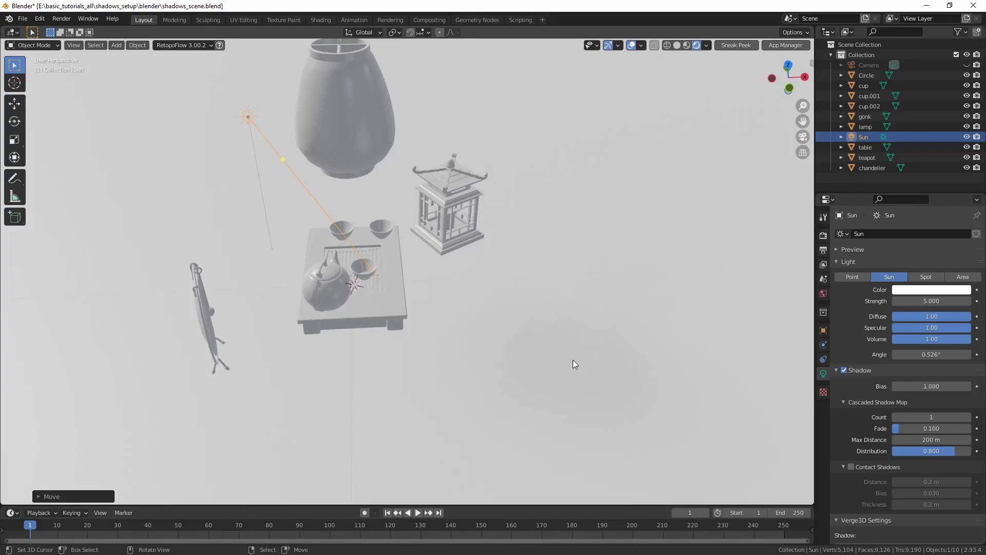
{"action": "middle_click_drag", "start_coordinate": [574, 362], "coordinate": [561, 364]}
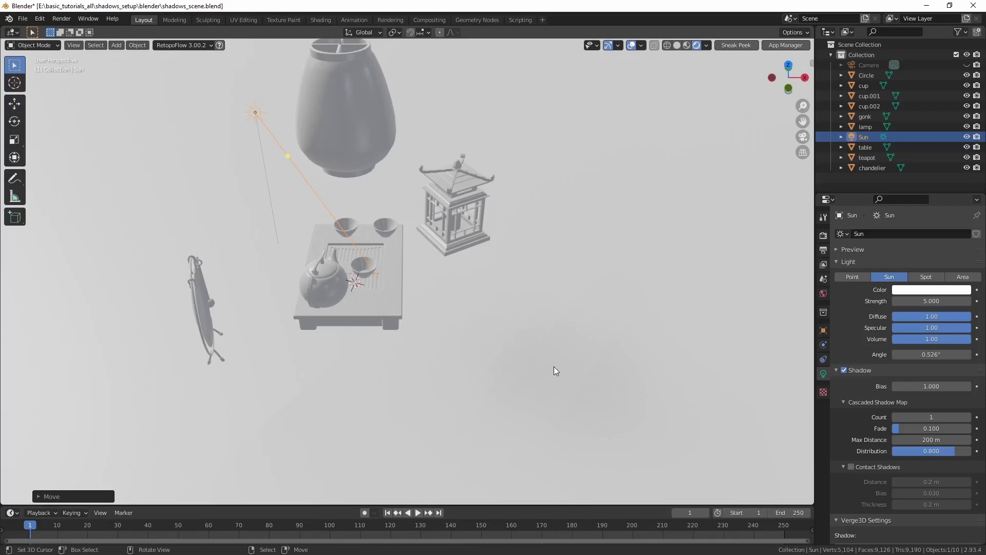
{"action": "mouse_move", "coordinate": [553, 366]}
{"action": "middle_mouse_down"}
{"action": "mouse_move", "coordinate": [546, 384]}
{"action": "mouse_move", "coordinate": [541, 367]}
{"action": "mouse_move", "coordinate": [469, 383]}
{"action": "mouse_move", "coordinate": [552, 364]}
{"action": "middle_mouse_up"}
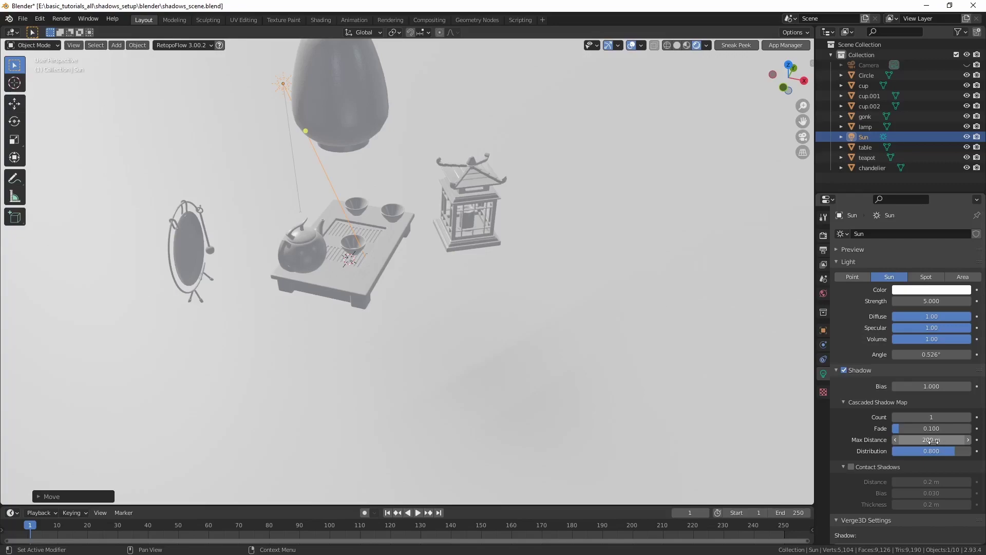
Step: Review the render Shadows settings, then return to the sun's light properties
{"action": "left_click", "coordinate": [823, 236]}
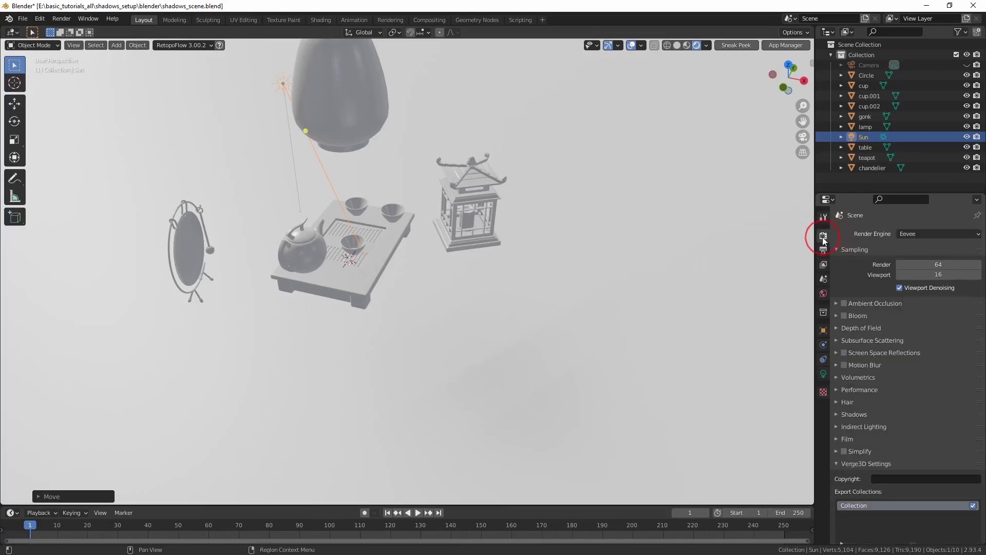
{"action": "left_click", "coordinate": [854, 414]}
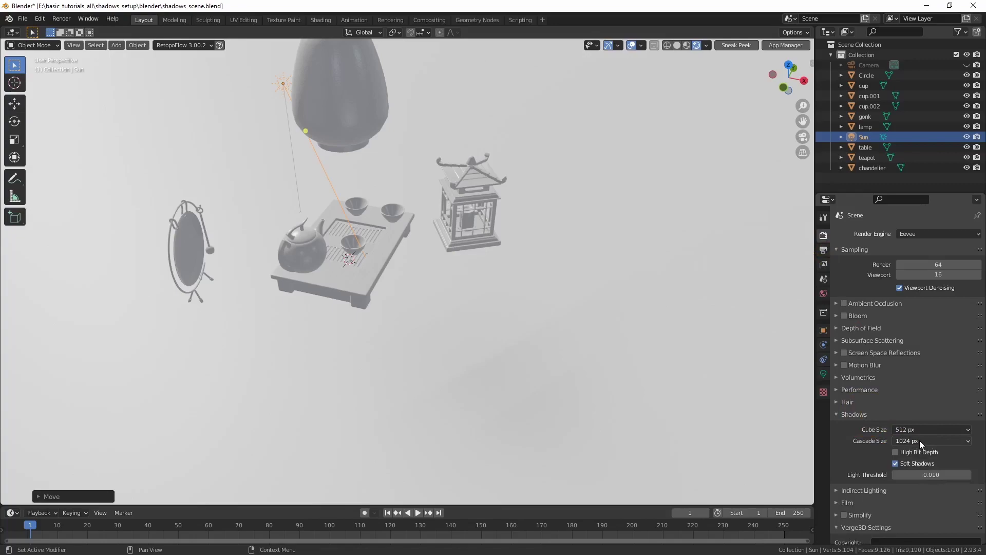
{"action": "left_click", "coordinate": [823, 378]}
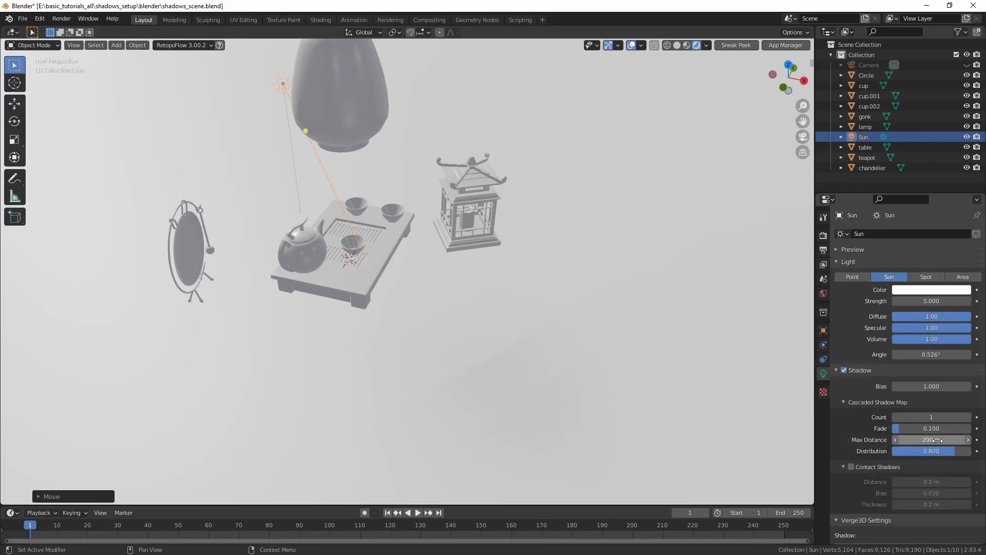
{"action": "key", "text": "shift+a"}
{"action": "mouse_move", "coordinate": [436, 328]}
{"action": "key", "text": "Escape"}
{"action": "key", "text": "7"}
{"action": "key", "text": "shift+a"}
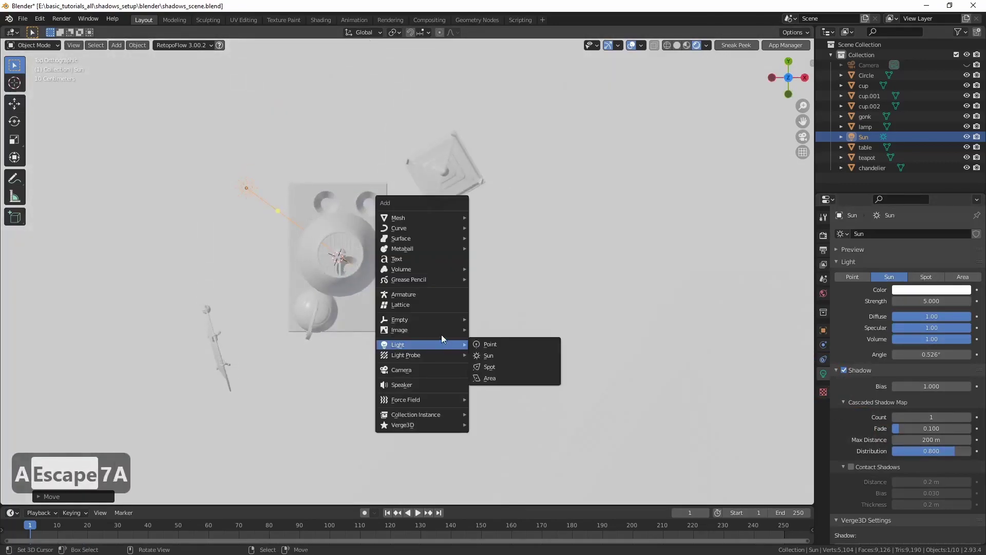
{"action": "left_click", "coordinate": [494, 330]}
{"action": "left_click", "coordinate": [407, 138]}
{"action": "left_click", "coordinate": [716, 495]}
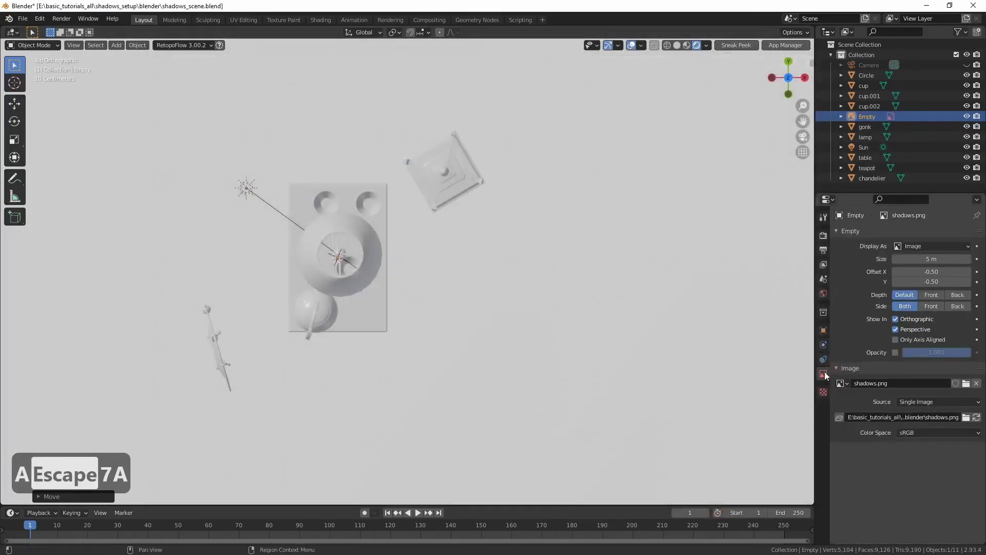
{"action": "key", "text": "g"}
{"action": "key", "text": "z"}
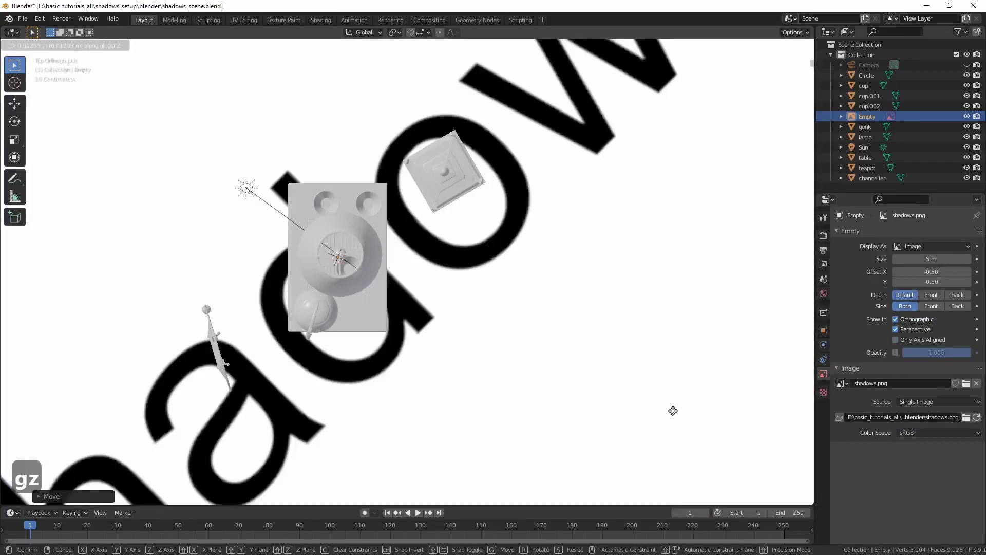
{"action": "left_click", "coordinate": [674, 412]}
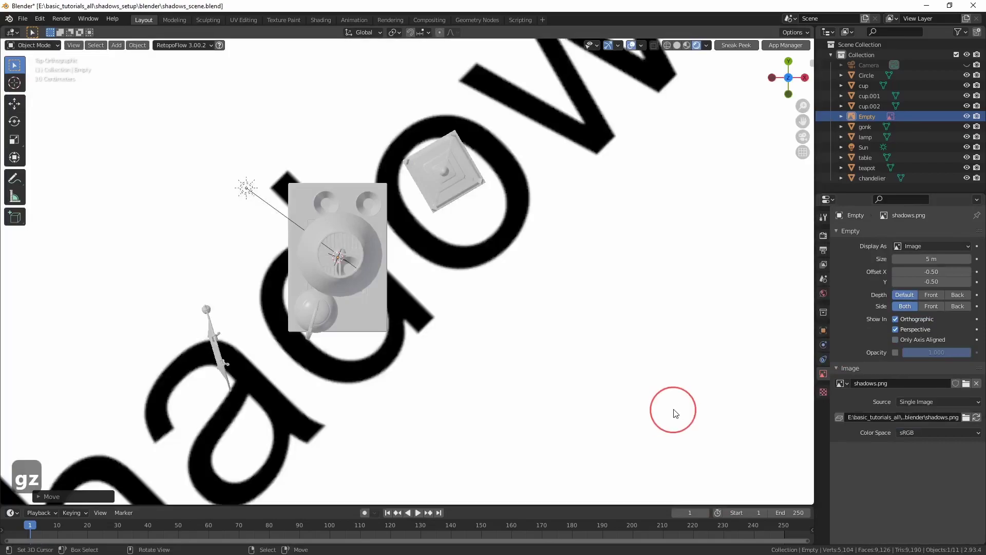
{"action": "left_click", "coordinate": [929, 259]}
{"action": "type", "text": "200"}
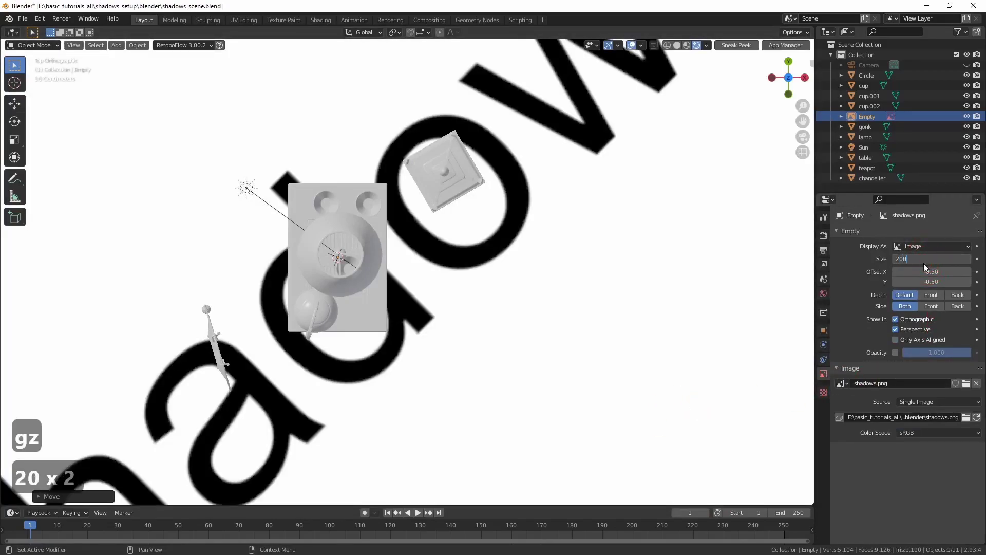
{"action": "key", "text": "Return"}
{"action": "middle_click_drag", "start_coordinate": [406, 362], "coordinate": [439, 371]}
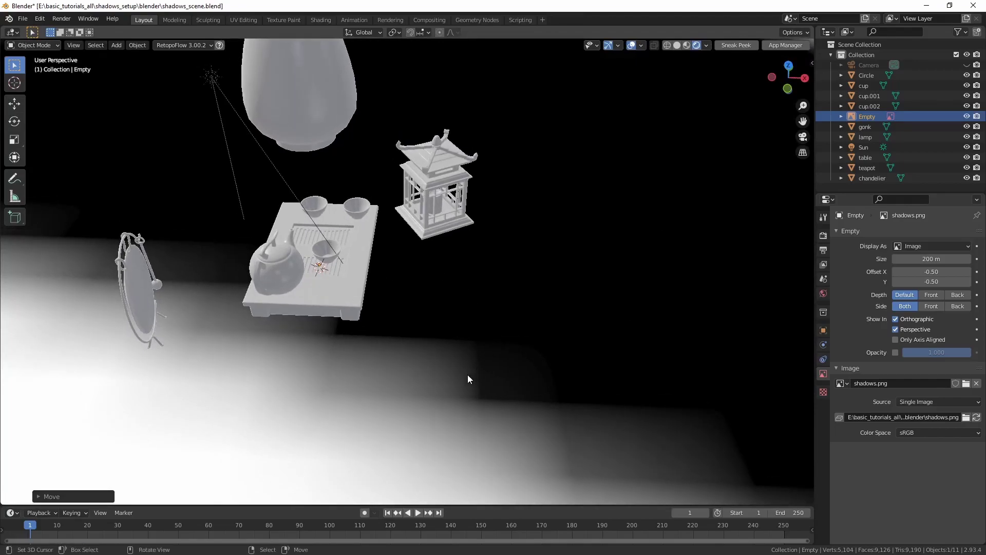
{"action": "key", "text": "x"}
Step: Confirm the reference image deletion, select the sun, and cut its shadow max distance to 5 m
{"action": "left_click", "coordinate": [480, 368]}
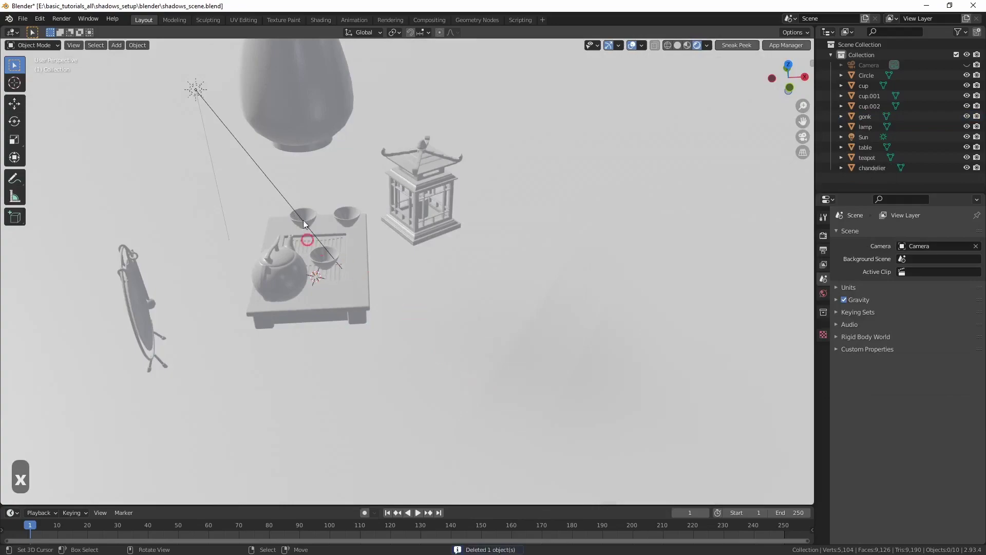
{"action": "left_click", "coordinate": [278, 189]}
{"action": "left_click", "coordinate": [823, 236]}
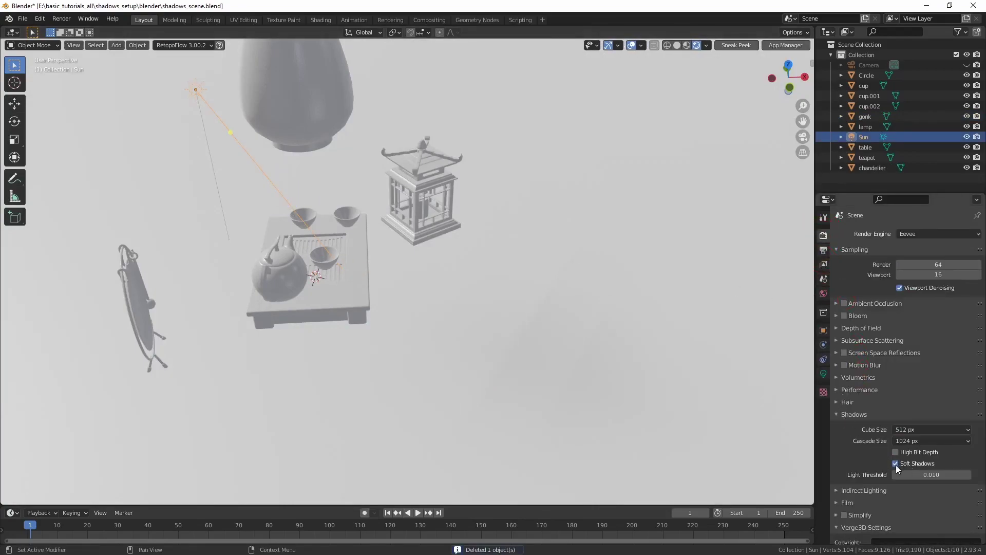
{"action": "left_click", "coordinate": [823, 374]}
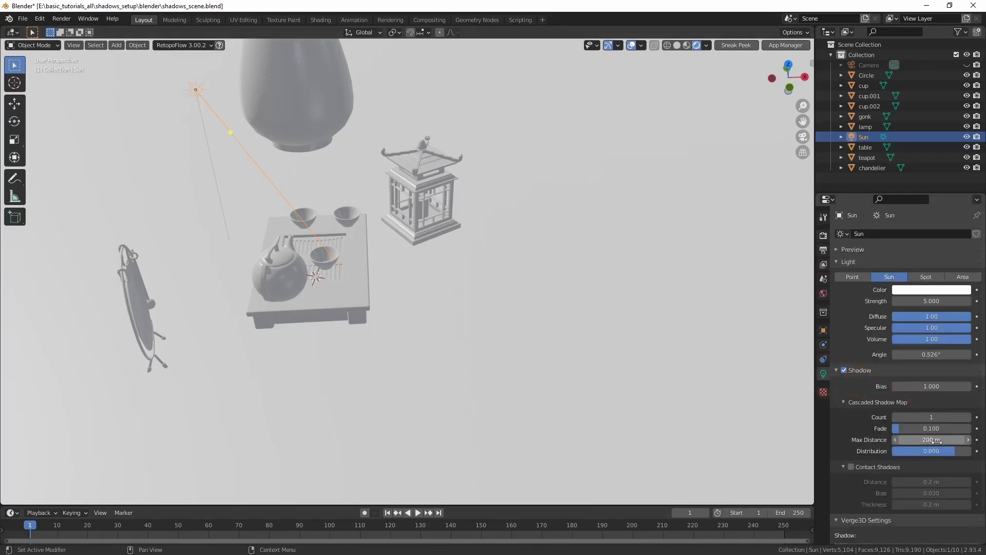
{"action": "left_click_drag", "start_coordinate": [947, 441], "coordinate": [646, 414]}
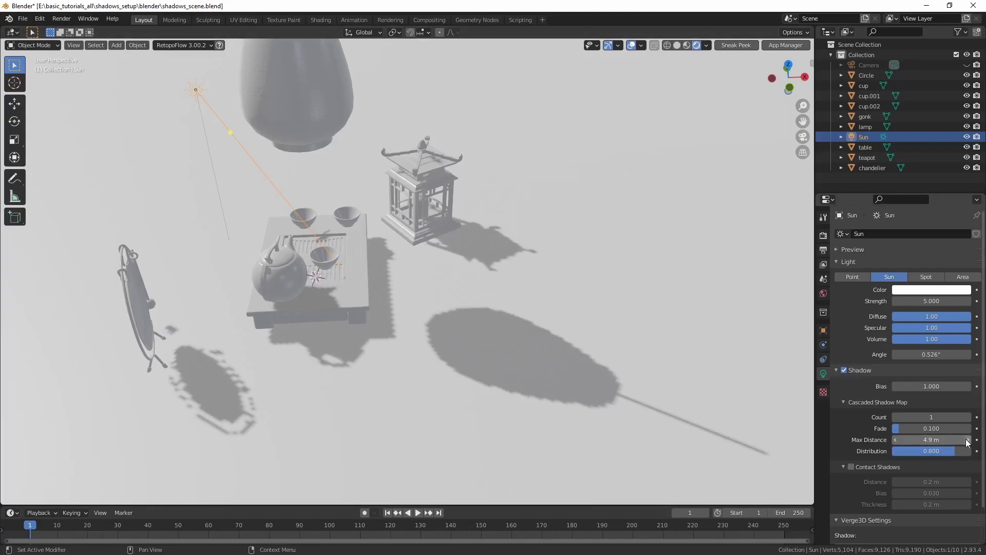
Step: Orbit around the tea table to inspect the sharper sun shadows
{"action": "middle_click_drag", "start_coordinate": [492, 337], "coordinate": [521, 345]}
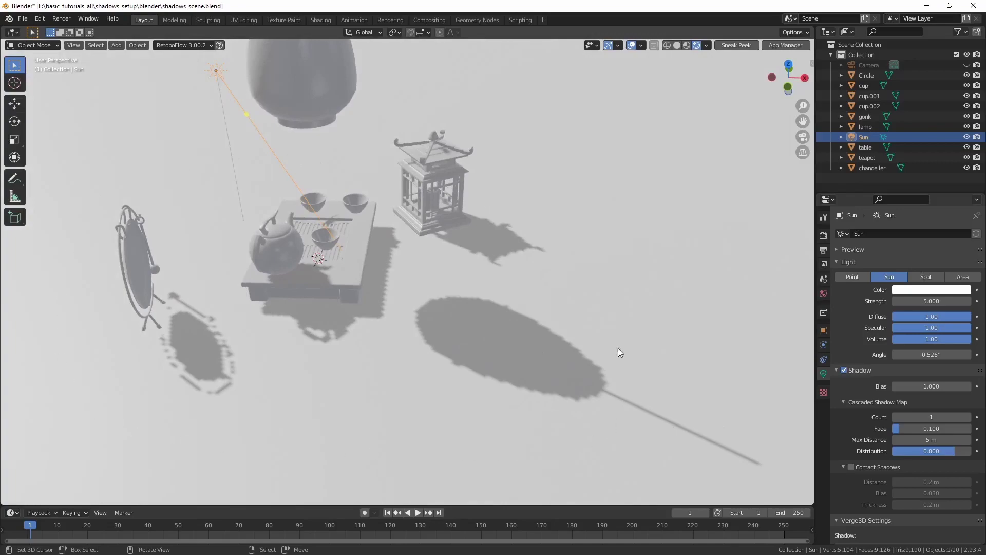
{"action": "middle_click_drag", "start_coordinate": [609, 340], "coordinate": [417, 331]}
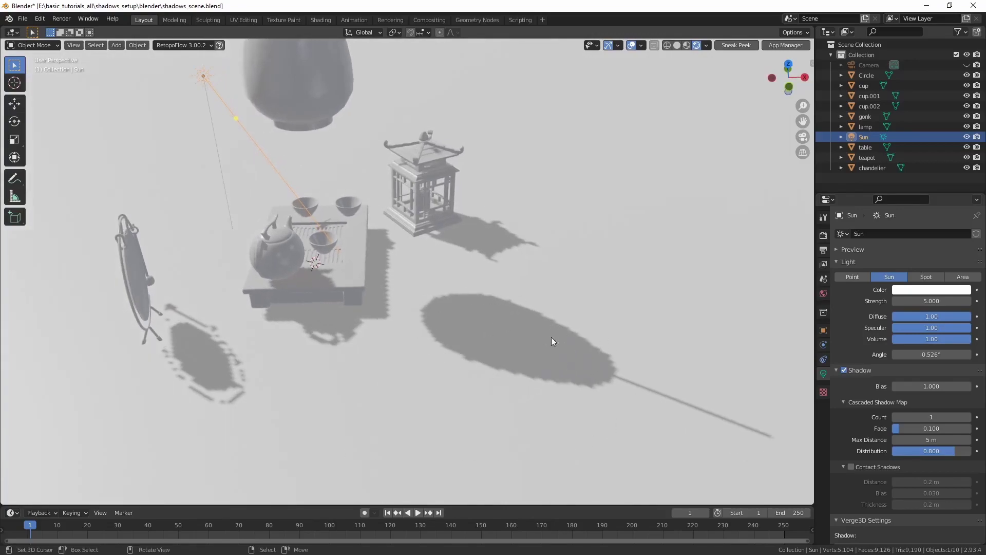
{"action": "middle_click_drag", "start_coordinate": [545, 347], "coordinate": [441, 343]}
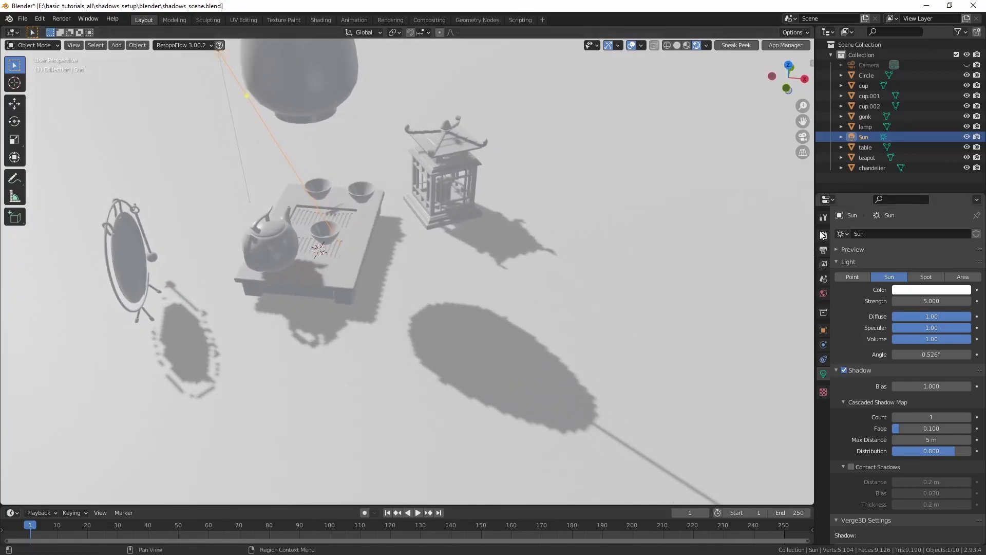
Step: Change Verge3D Shadow Map Filtering from PCF (Poisson Disk) to Basic in Render Properties
{"action": "left_click", "coordinate": [822, 235]}
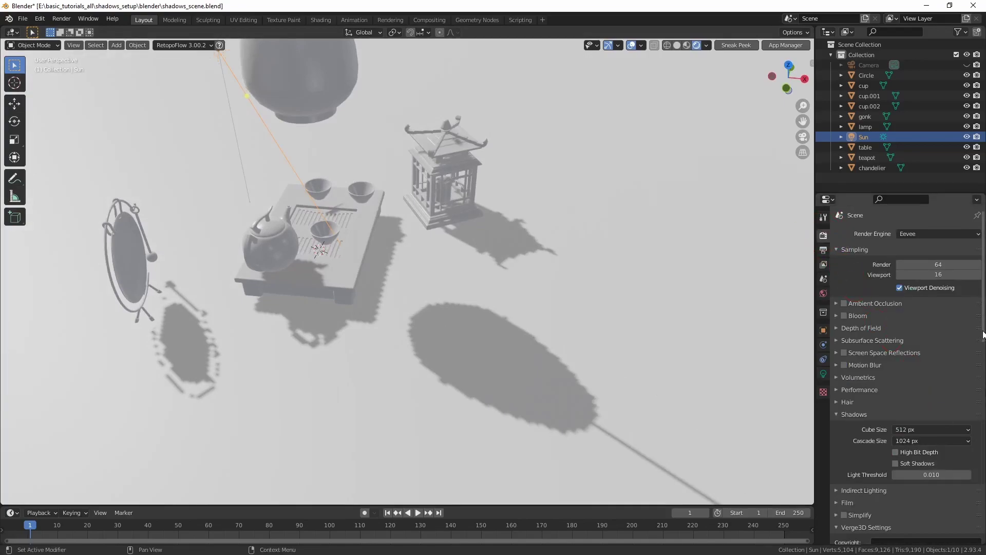
{"action": "scroll", "coordinate": [984, 509], "scroll_direction": "down", "scroll_amount": 15}
{"action": "scroll", "coordinate": [984, 510], "scroll_direction": "down", "scroll_amount": 3}
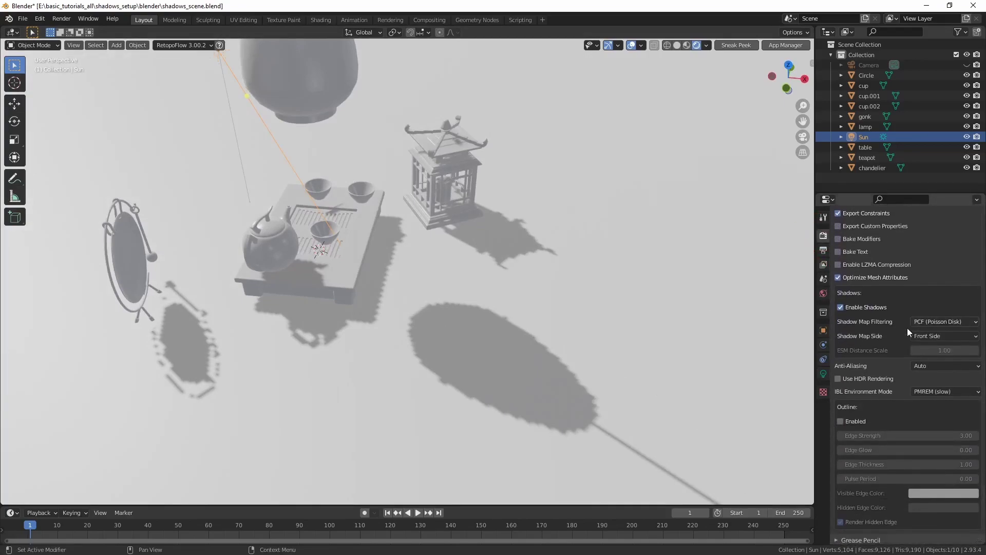
{"action": "left_click", "coordinate": [931, 322]}
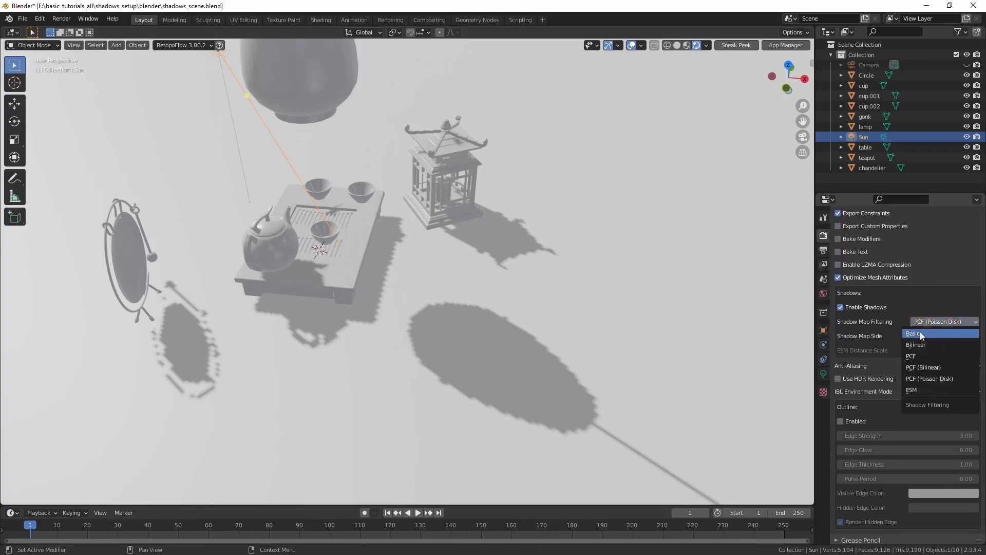
{"action": "left_click", "coordinate": [922, 333]}
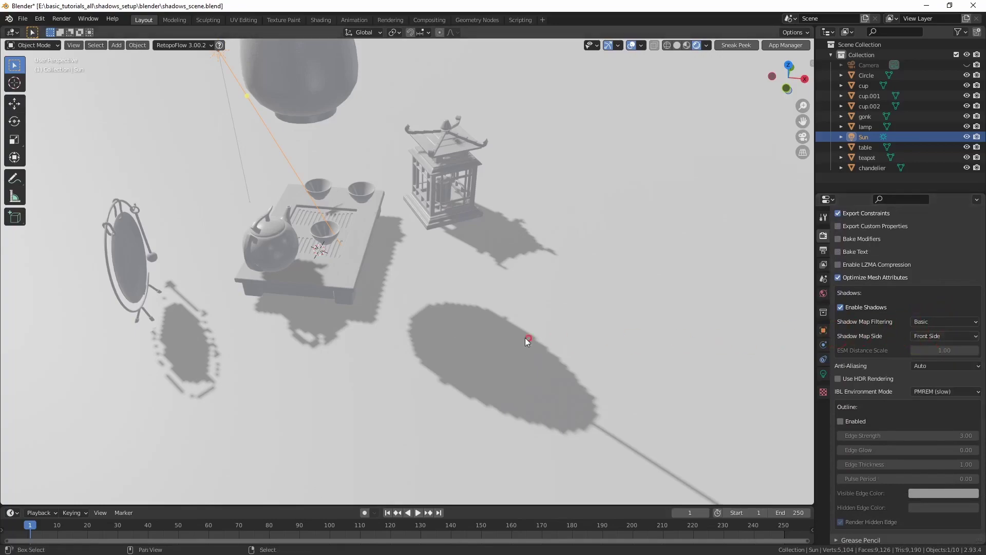
{"action": "middle_click_drag", "start_coordinate": [525, 337], "coordinate": [560, 355]}
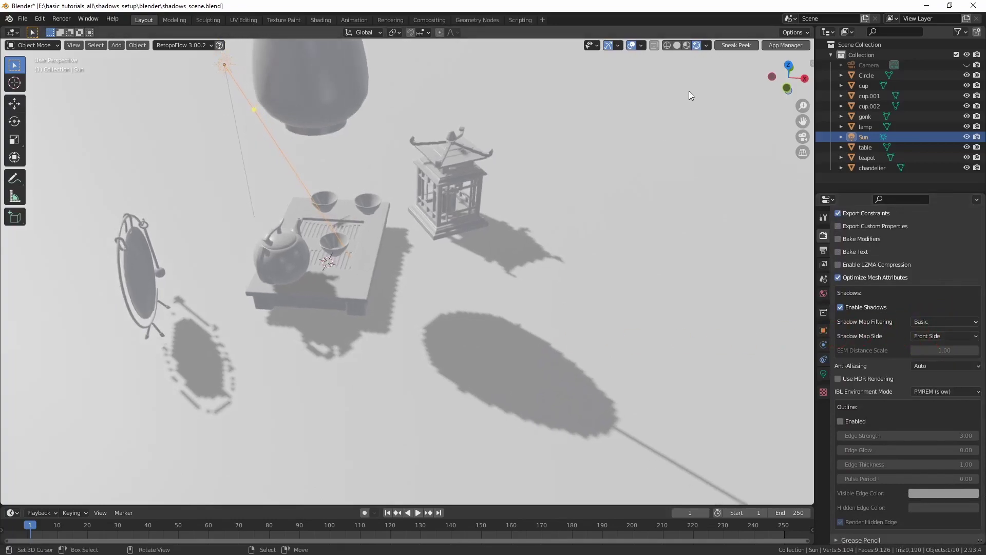
Step: Launch the browser preview and steer the car through the paintshop back onto the road
{"action": "left_click", "coordinate": [729, 45]}
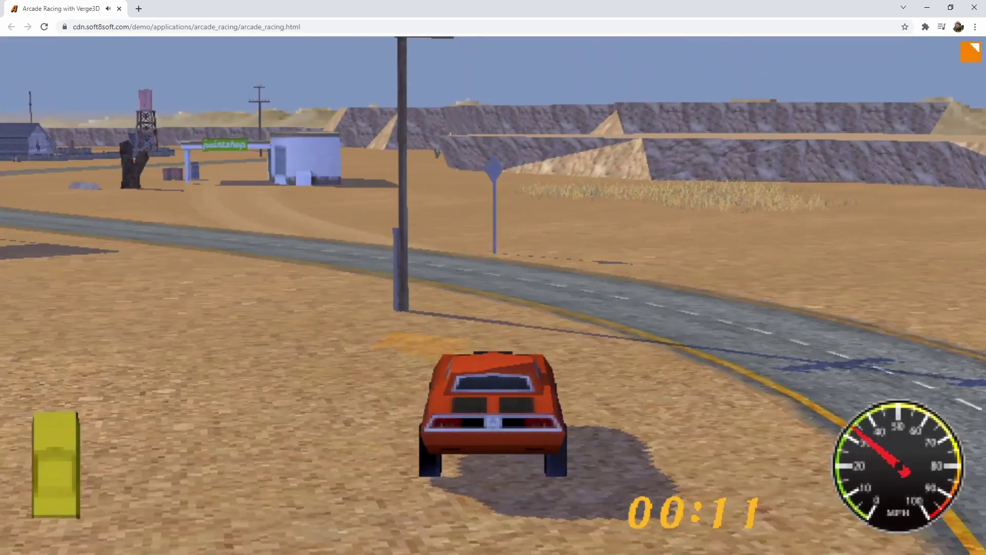
{"action": "key", "text": "Left"}
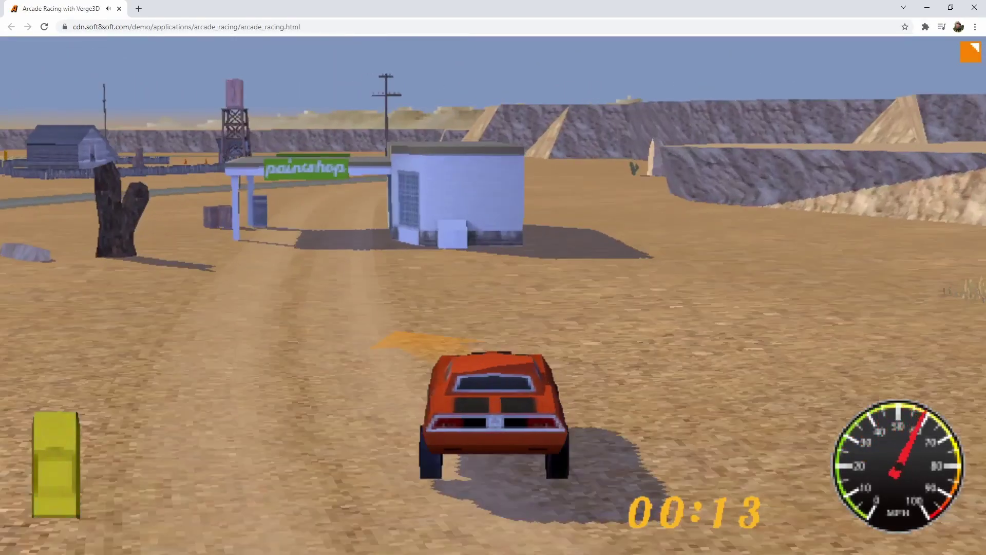
{"action": "key", "text": "Left"}
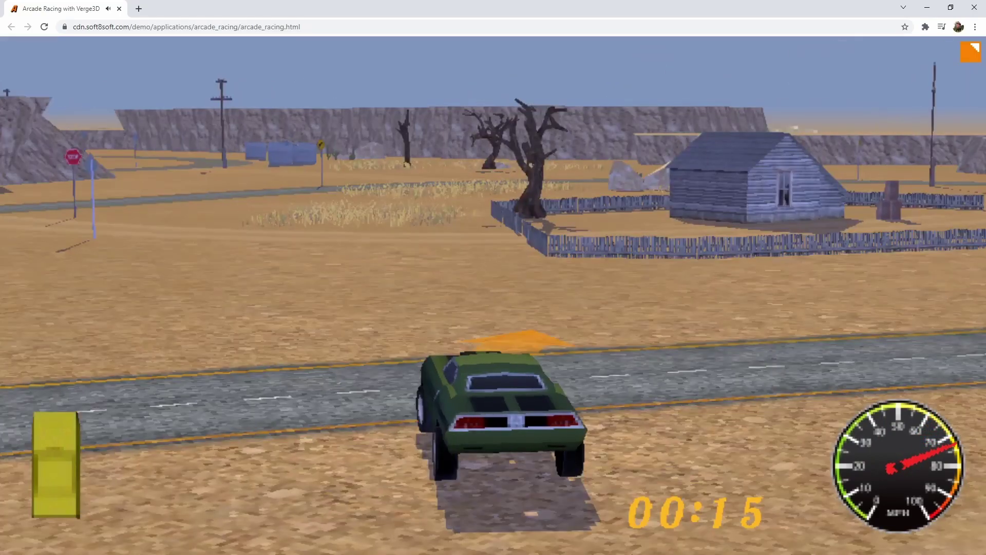
{"action": "key", "text": "Right"}
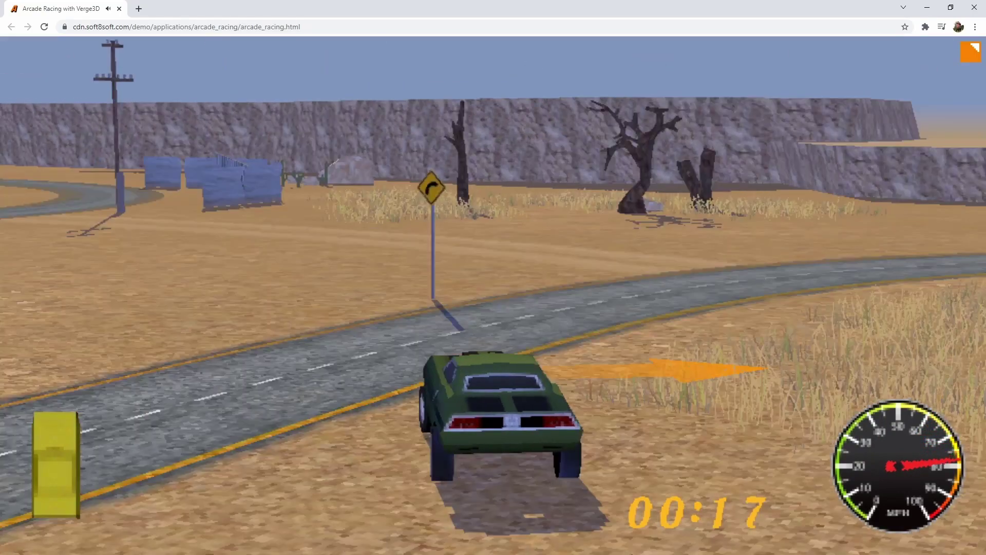
Step: Switch shadow map filtering to Bilinear and preview it in the browser
{"action": "key", "text": "alt+Tab"}
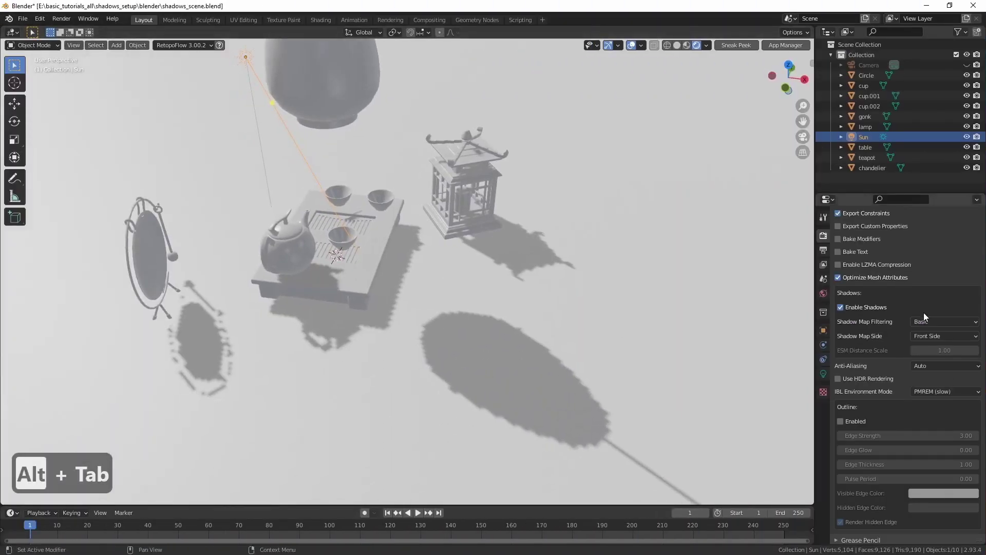
{"action": "left_click", "coordinate": [935, 322]}
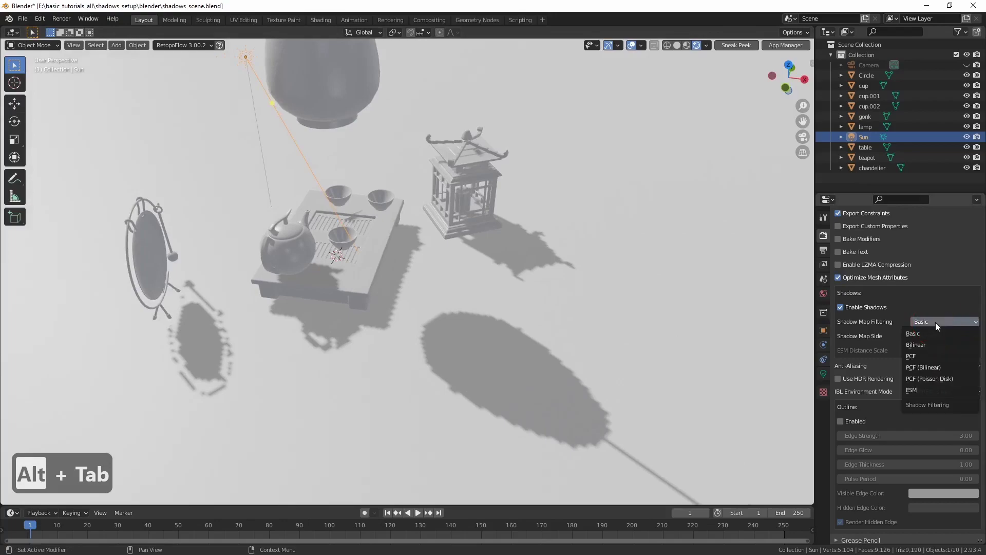
{"action": "left_click", "coordinate": [925, 345]}
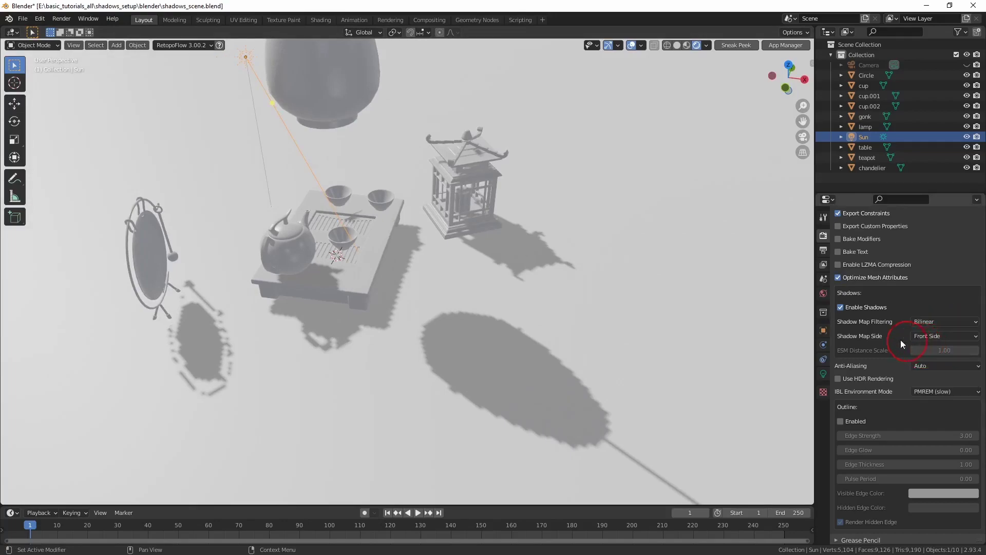
{"action": "left_click", "coordinate": [735, 45]}
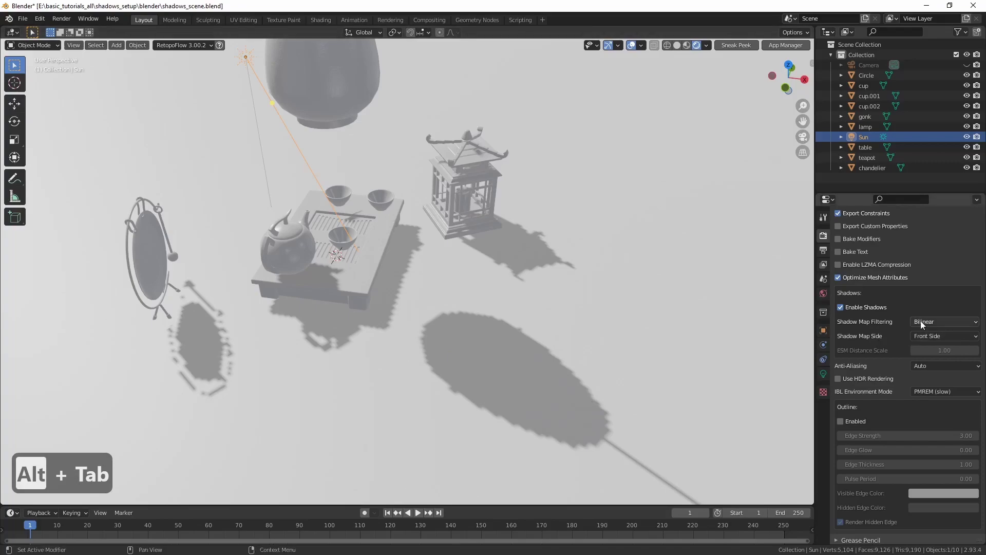
Step: Switch shadow map filtering to PCF and preview it in the browser
{"action": "left_click", "coordinate": [923, 322]}
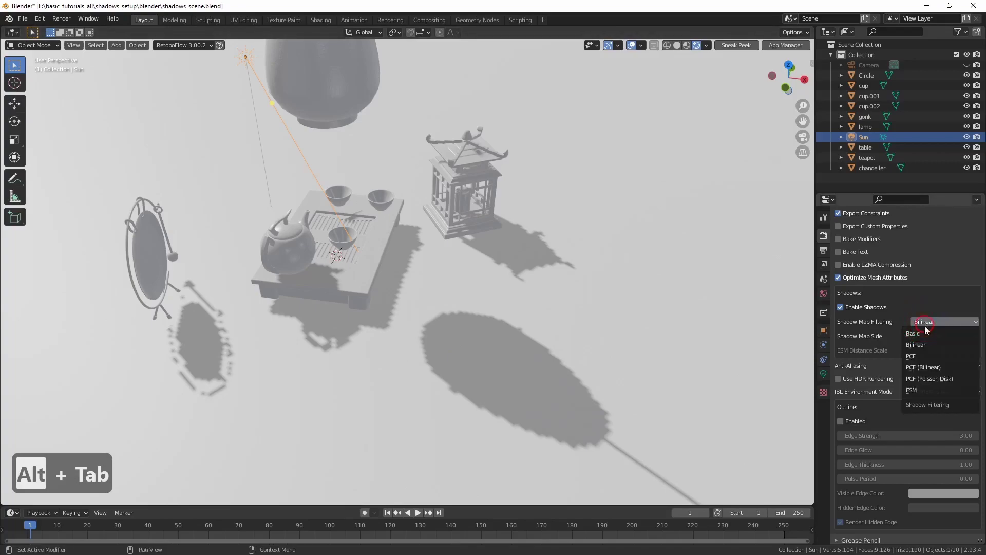
{"action": "left_click", "coordinate": [924, 356]}
{"action": "left_click", "coordinate": [733, 44]}
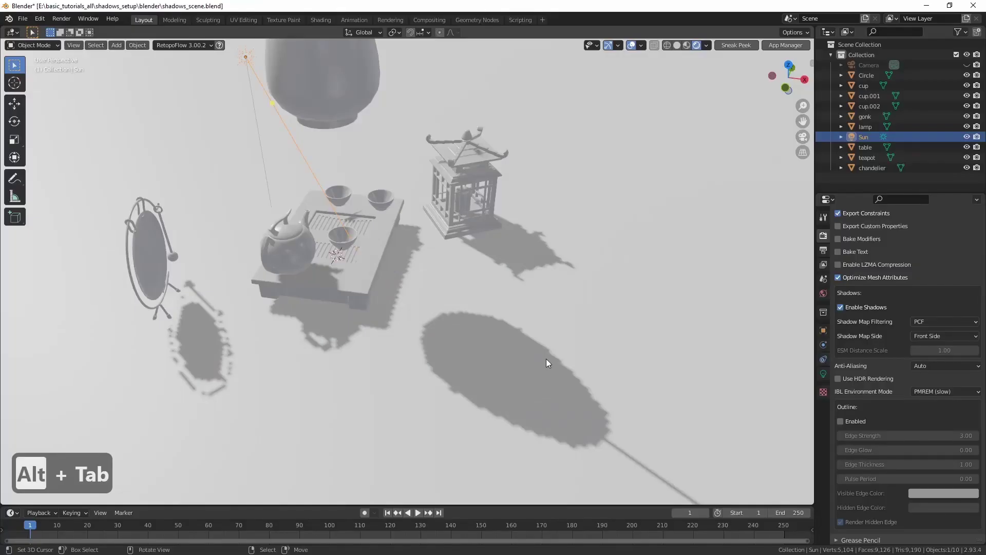
Step: Settle on PCF (Bilinear) shadow filtering and preview it in the browser
{"action": "left_click", "coordinate": [933, 322]}
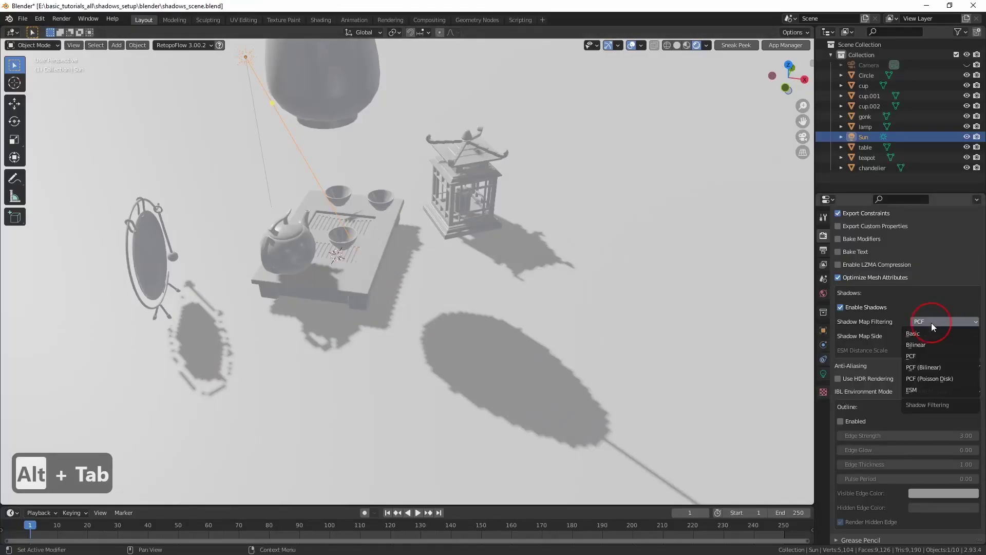
{"action": "left_click", "coordinate": [930, 366]}
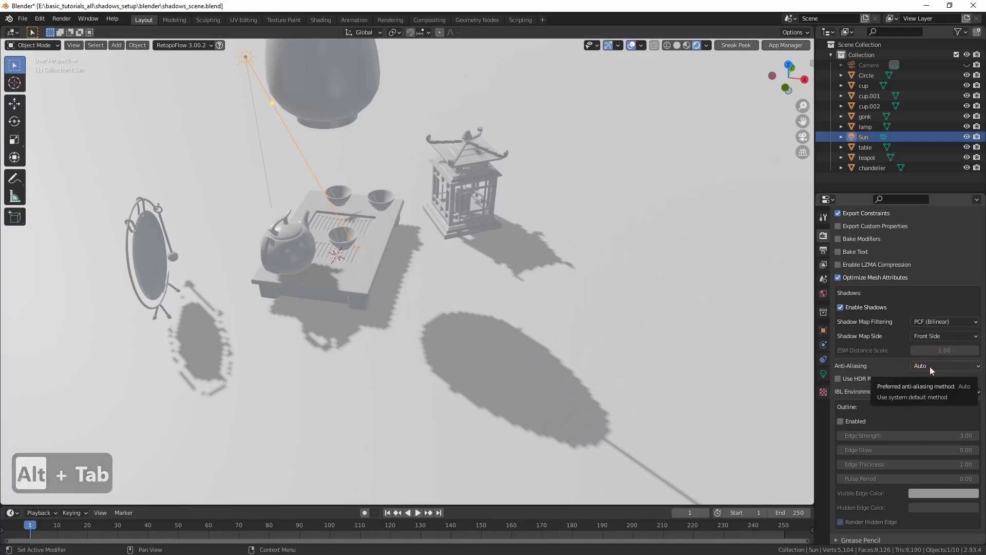
{"action": "left_click", "coordinate": [735, 45]}
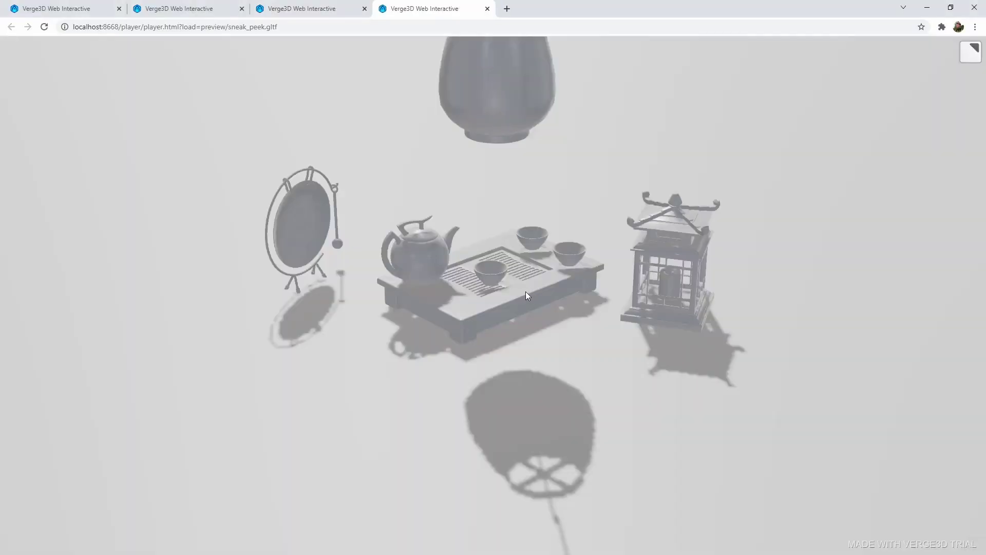
Step: Review the previewed tea-table shadows and the shadow filtering choices in Blender
{"action": "scroll", "coordinate": [557, 398], "scroll_direction": "up", "scroll_amount": 10}
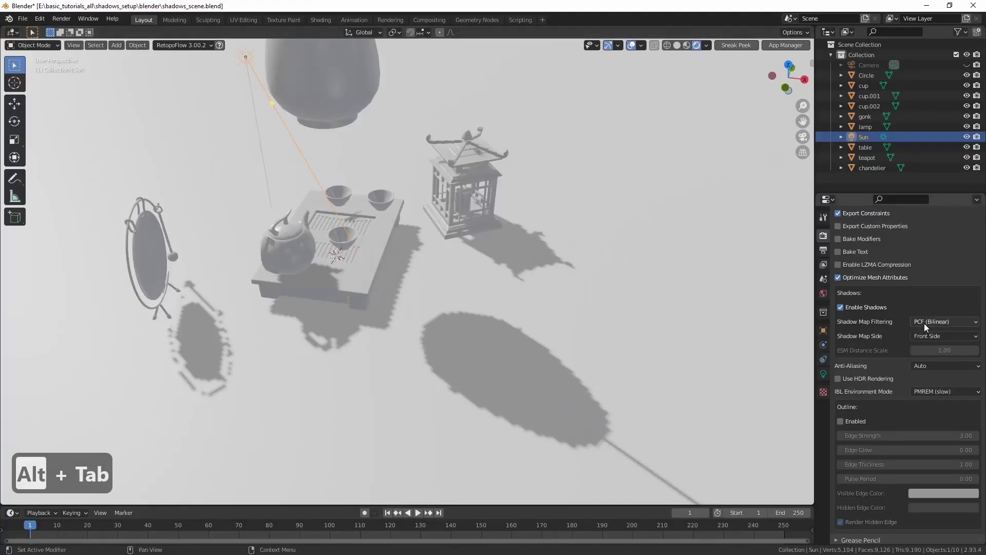
{"action": "left_click", "coordinate": [923, 323]}
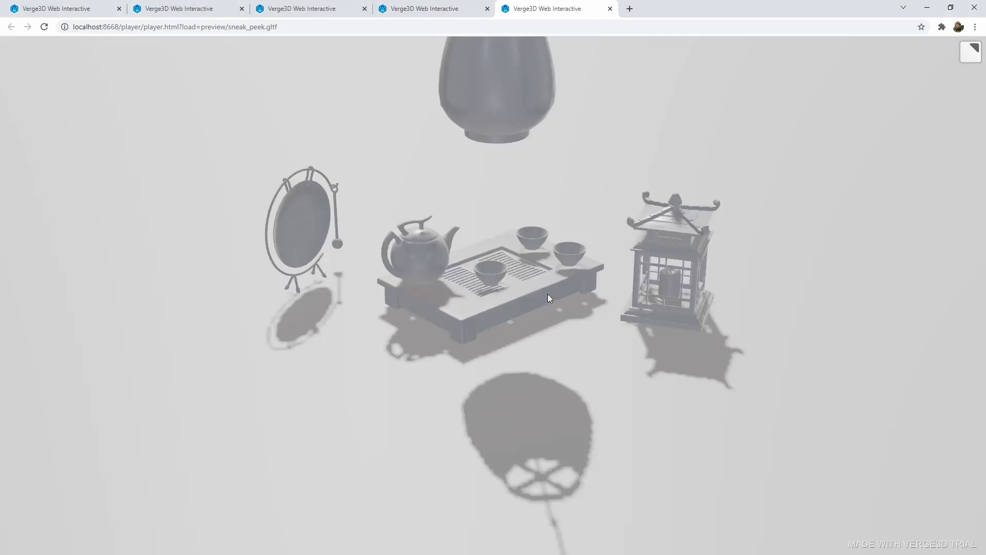
{"action": "left_click", "coordinate": [607, 350]}
{"action": "scroll", "coordinate": [560, 319], "scroll_direction": "up", "scroll_amount": 5}
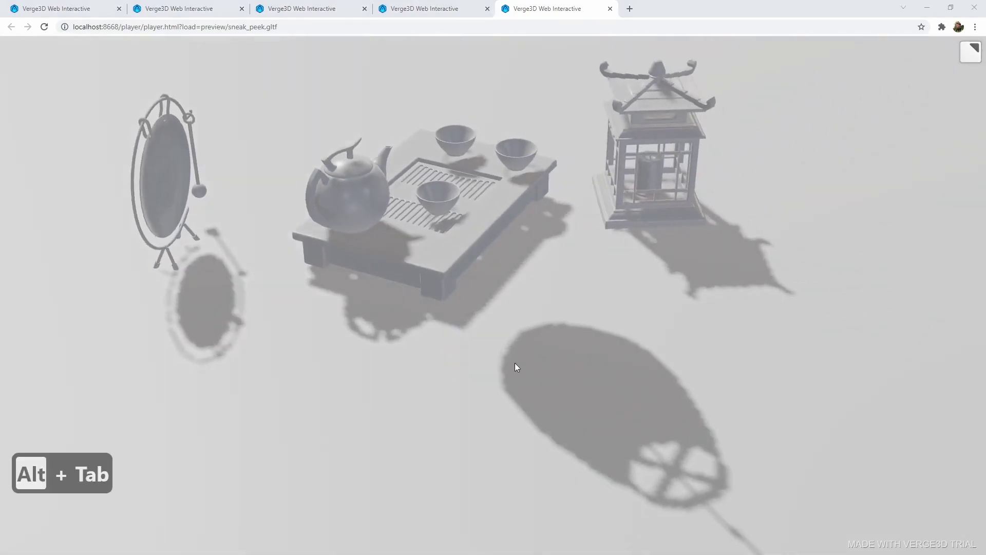
Step: Set the Sun's Verge3D shadow Blur Radius to 2 and preview it in the browser
{"action": "left_click", "coordinate": [824, 374]}
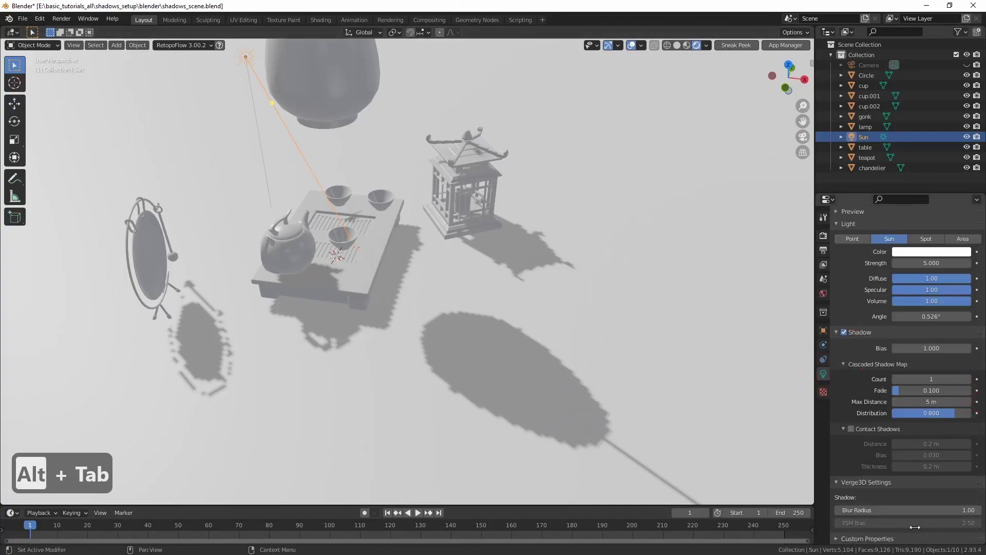
{"action": "left_click", "coordinate": [929, 510]}
{"action": "type", "text": "2"}
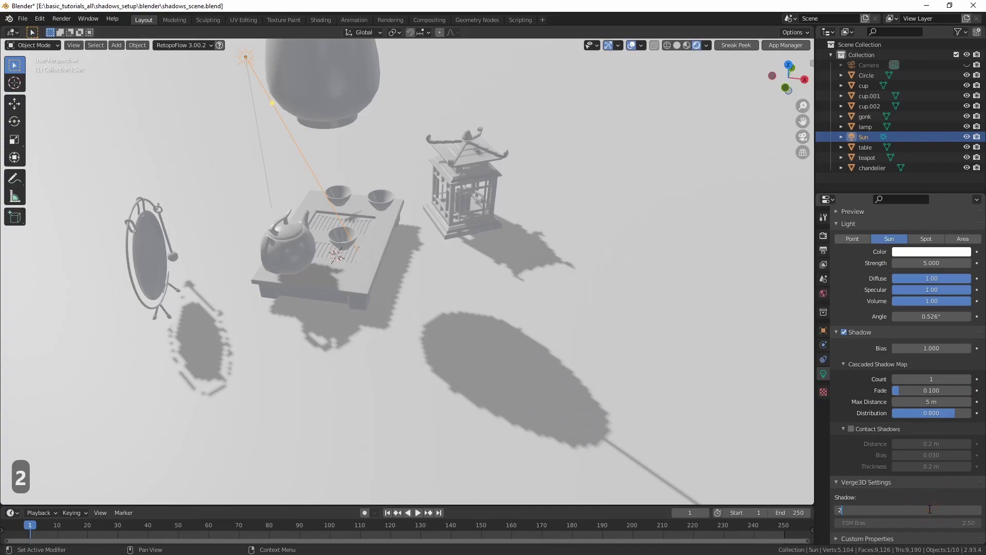
{"action": "key", "text": "Return"}
{"action": "left_click", "coordinate": [727, 48]}
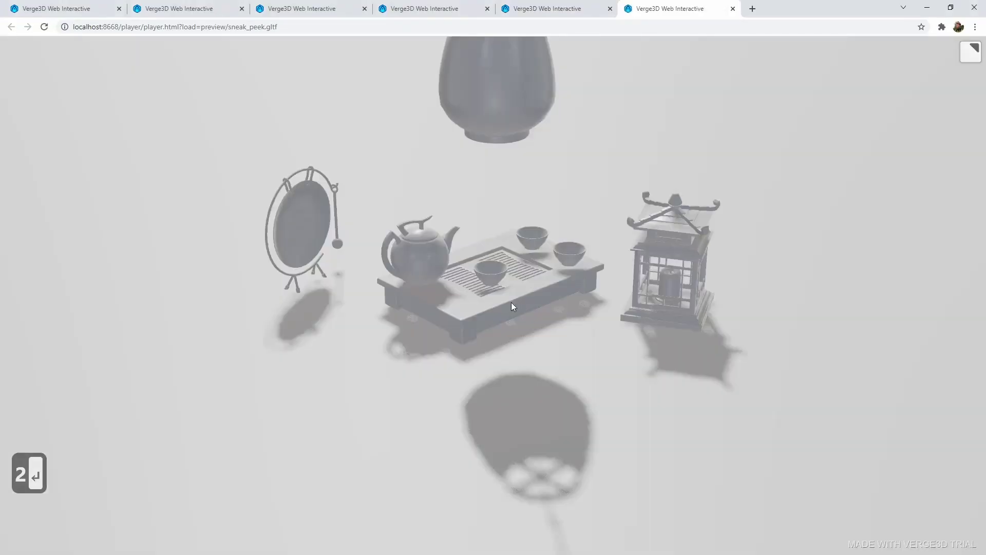
Step: Zoom and orbit the preview around the tea set to examine the blurred shadows, then return to Blender
{"action": "left_click_drag", "start_coordinate": [577, 359], "coordinate": [575, 364]}
{"action": "scroll", "coordinate": [537, 385], "scroll_direction": "up", "scroll_amount": 5}
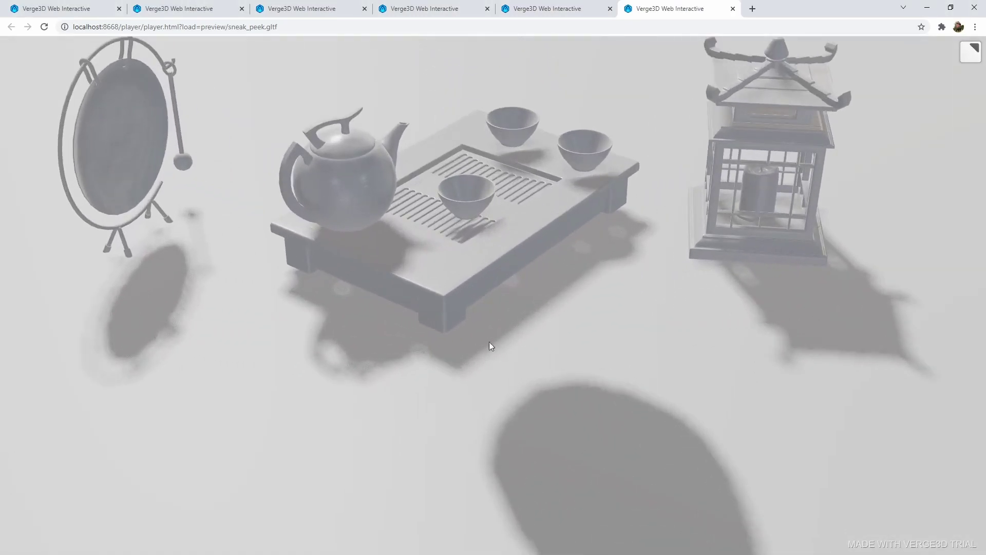
{"action": "left_click_drag", "start_coordinate": [482, 351], "coordinate": [553, 359]}
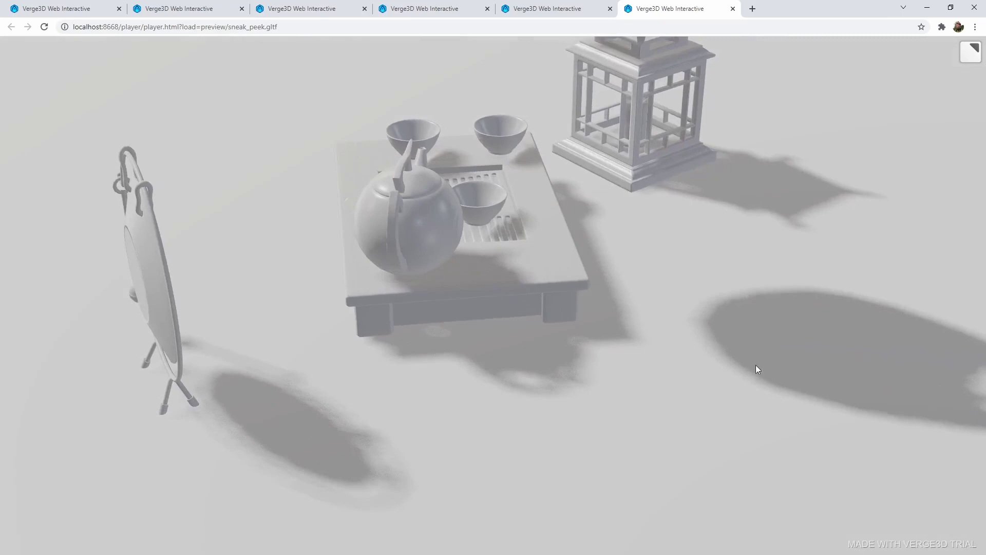
{"action": "left_click_drag", "start_coordinate": [776, 306], "coordinate": [646, 361]}
{"action": "key", "text": "alt+Tab"}
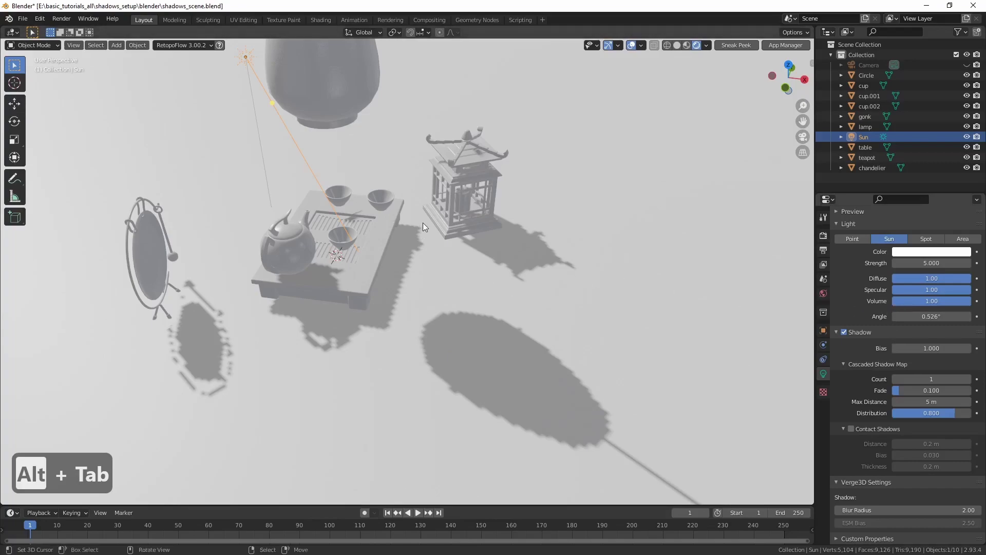
Step: Drag the Sun's shadow Bias from 1.000 down to 0.001 and inspect the tighter shadows
{"action": "middle_click_drag", "start_coordinate": [422, 228], "coordinate": [401, 203]}
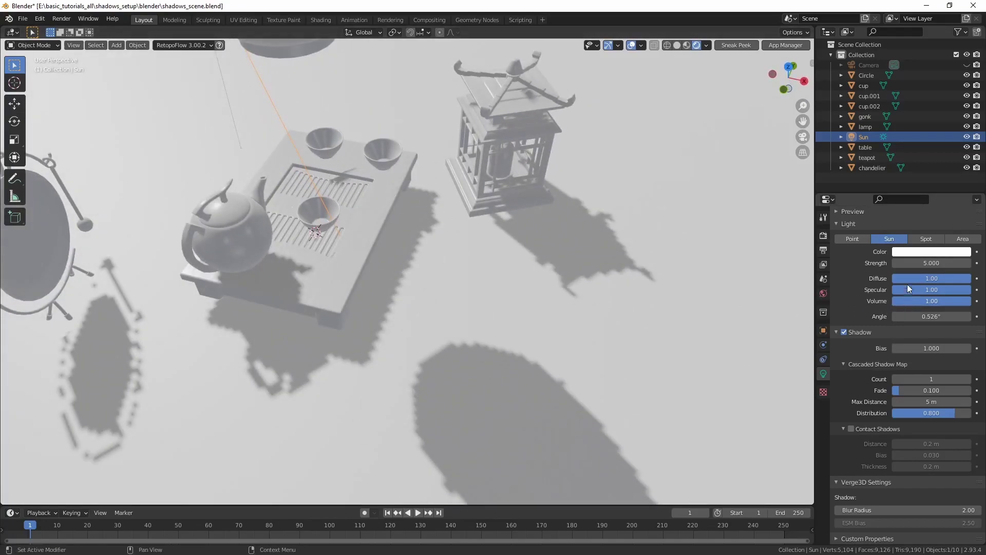
{"action": "left_click", "coordinate": [931, 348]}
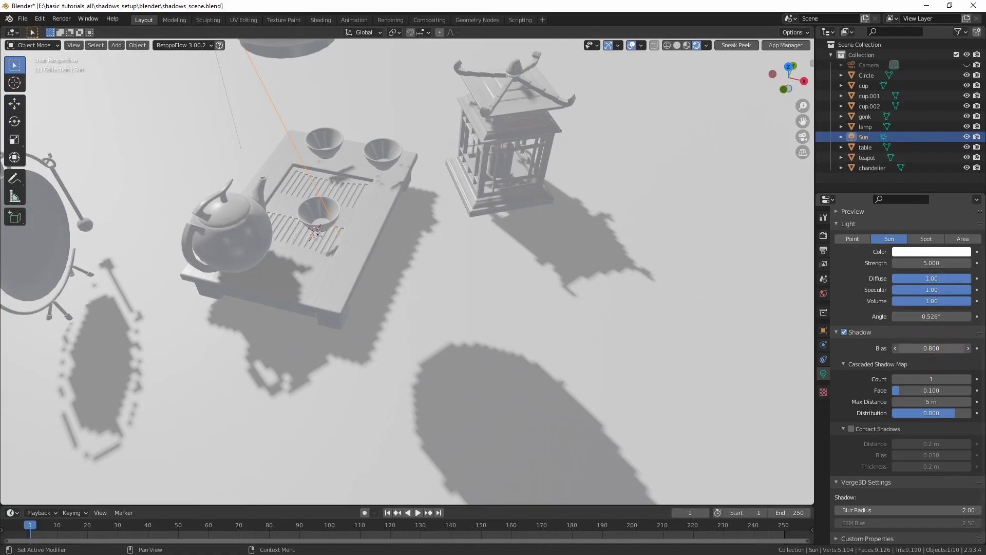
{"action": "left_click_drag", "start_coordinate": [931, 348], "coordinate": [894, 348]}
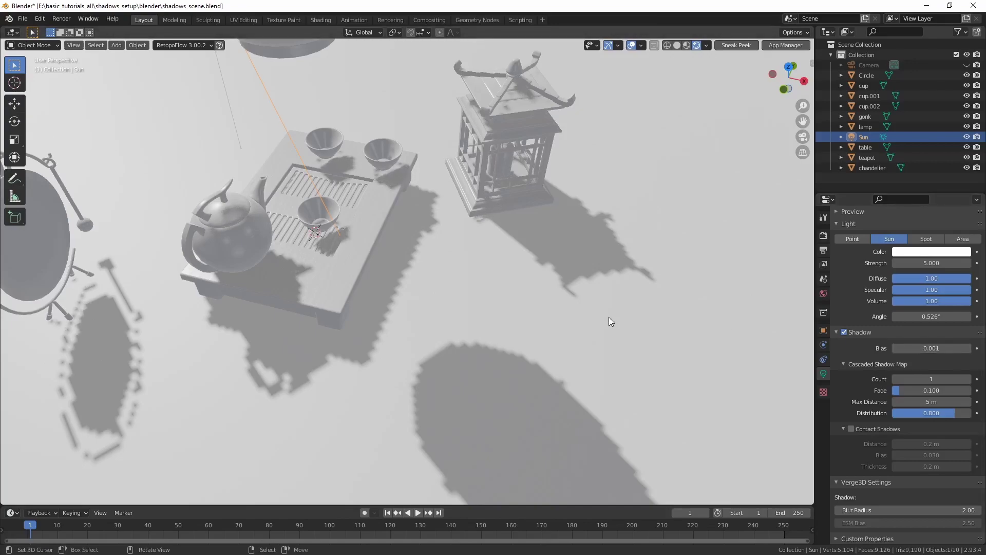
{"action": "middle_click_drag", "start_coordinate": [609, 316], "coordinate": [601, 315]}
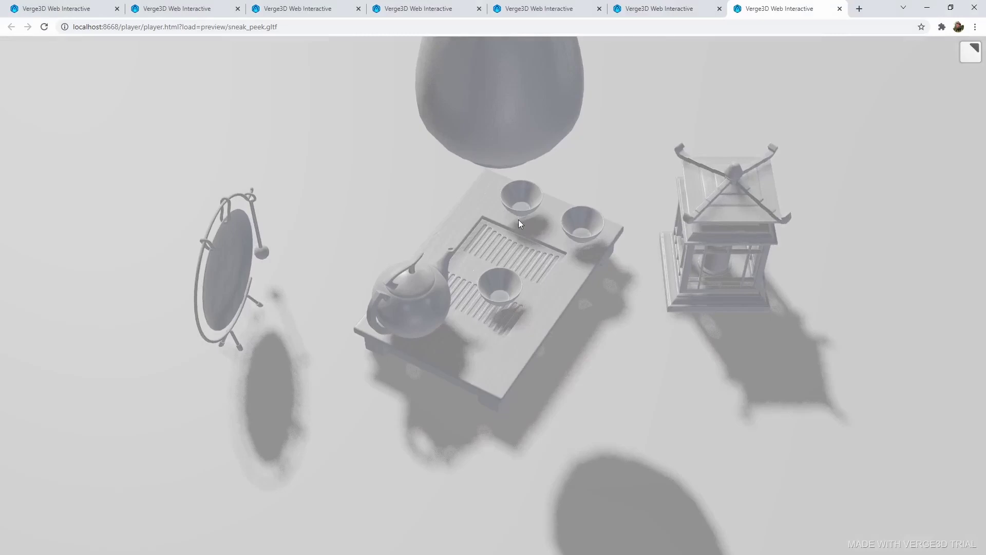
Step: Raise the shadow Cascade Size from 1024 to 2048 px and preview the sharper shadows in the browser
{"action": "key", "text": "alt+Tab"}
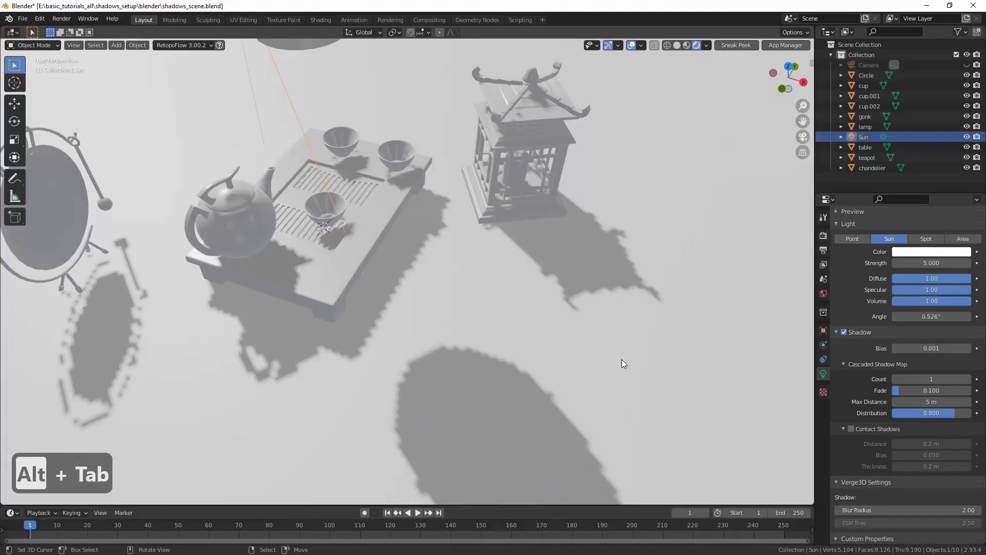
{"action": "left_click", "coordinate": [823, 236]}
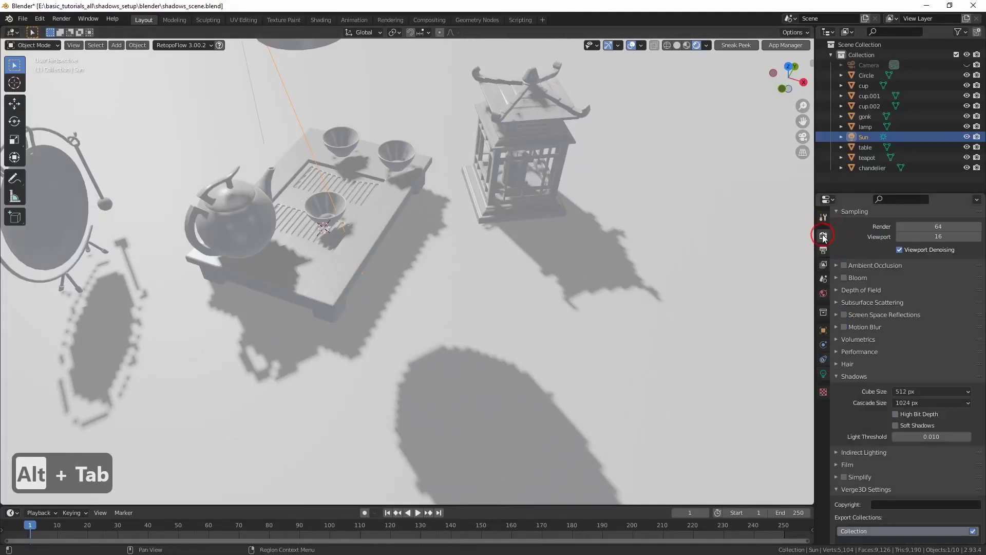
{"action": "left_click", "coordinate": [903, 403]}
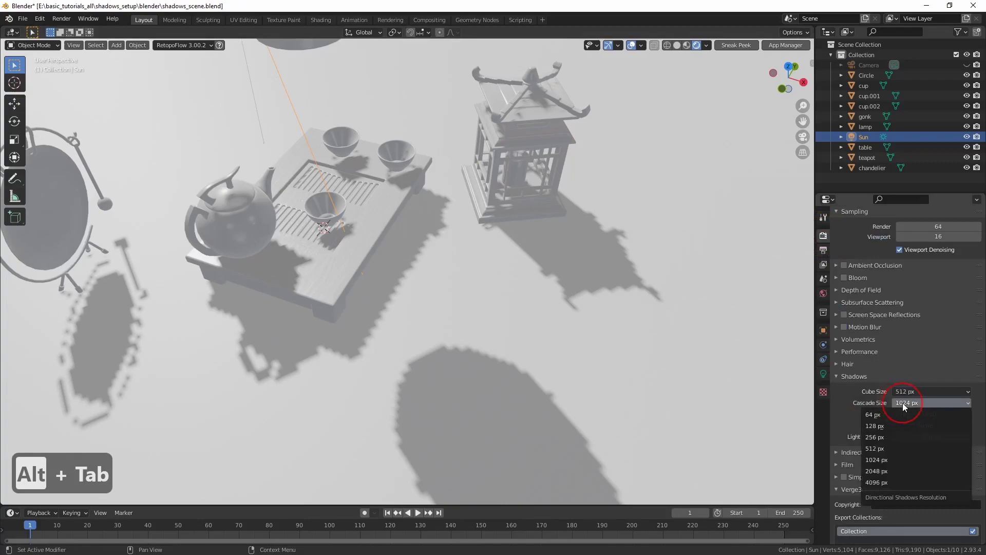
{"action": "left_click", "coordinate": [894, 471]}
{"action": "middle_click_drag", "start_coordinate": [624, 330], "coordinate": [449, 248]}
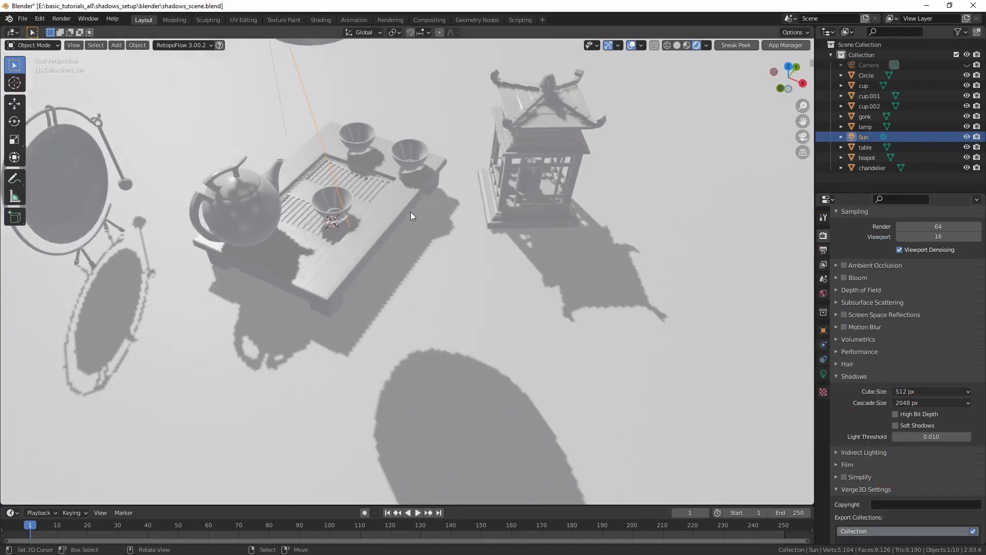
{"action": "left_click", "coordinate": [730, 45]}
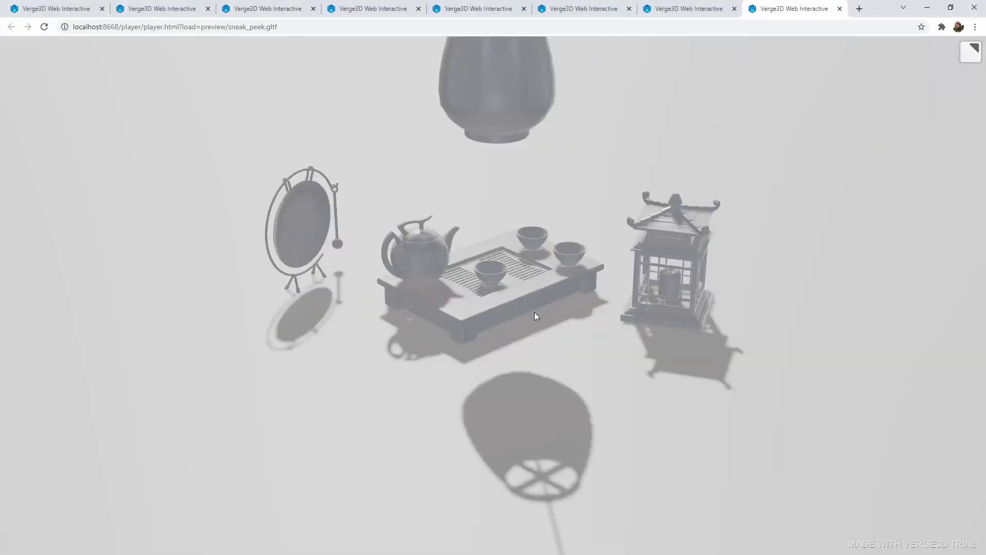
{"action": "left_click_drag", "start_coordinate": [534, 312], "coordinate": [544, 383]}
Step: Back in Blender, set the shadow Cascade Size back to 1024 px
{"action": "key", "text": "alt+Tab"}
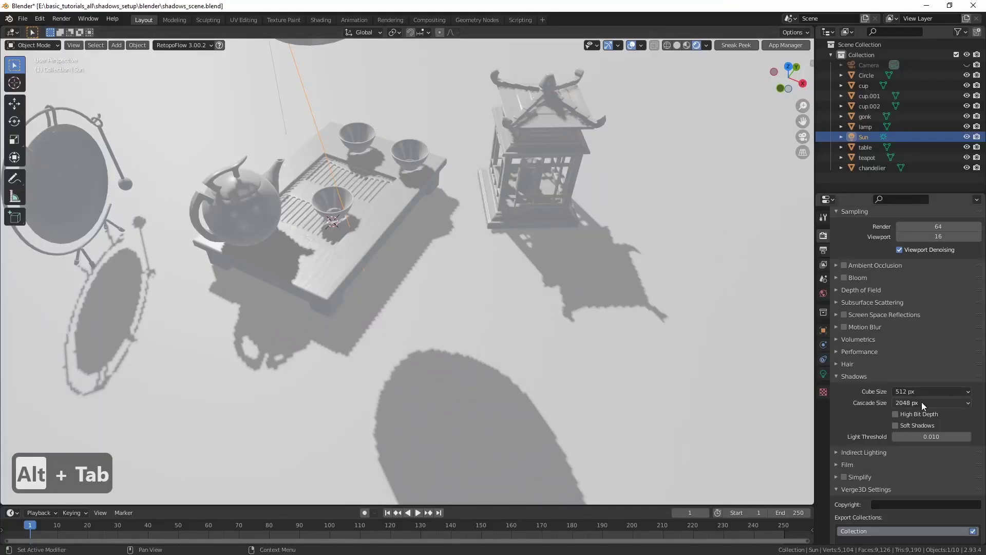
{"action": "left_click", "coordinate": [921, 403]}
{"action": "left_click", "coordinate": [881, 458]}
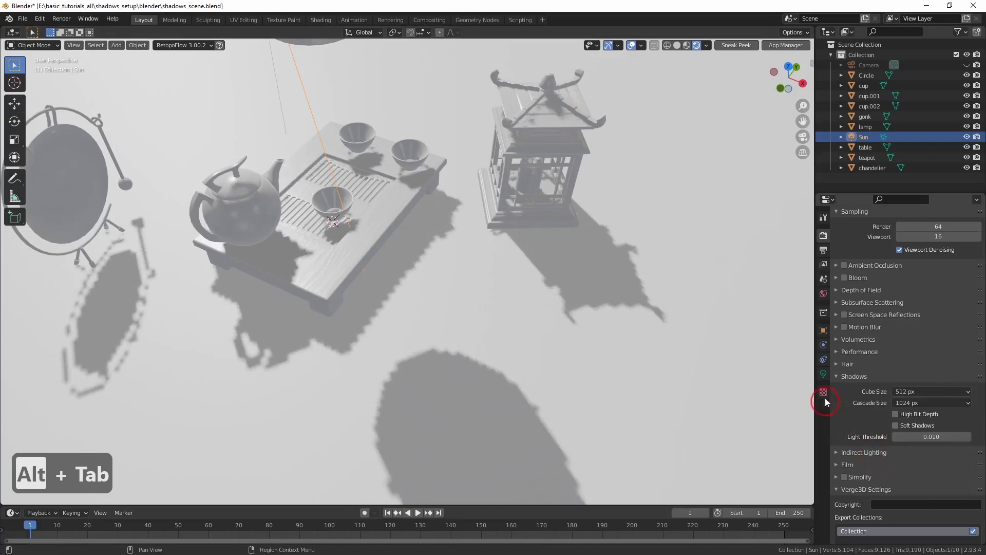
{"action": "left_click", "coordinate": [823, 375]}
Step: Switch the Verge3D Shadow Map Filtering from PCF (Poisson Disk) to ESM
{"action": "left_click", "coordinate": [823, 235]}
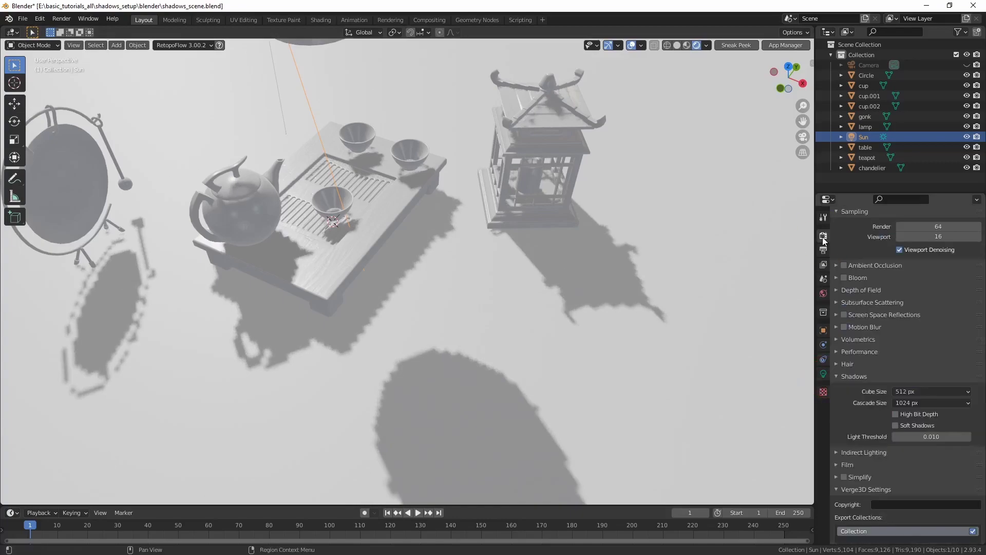
{"action": "scroll", "coordinate": [905, 377], "scroll_direction": "down", "scroll_amount": 15}
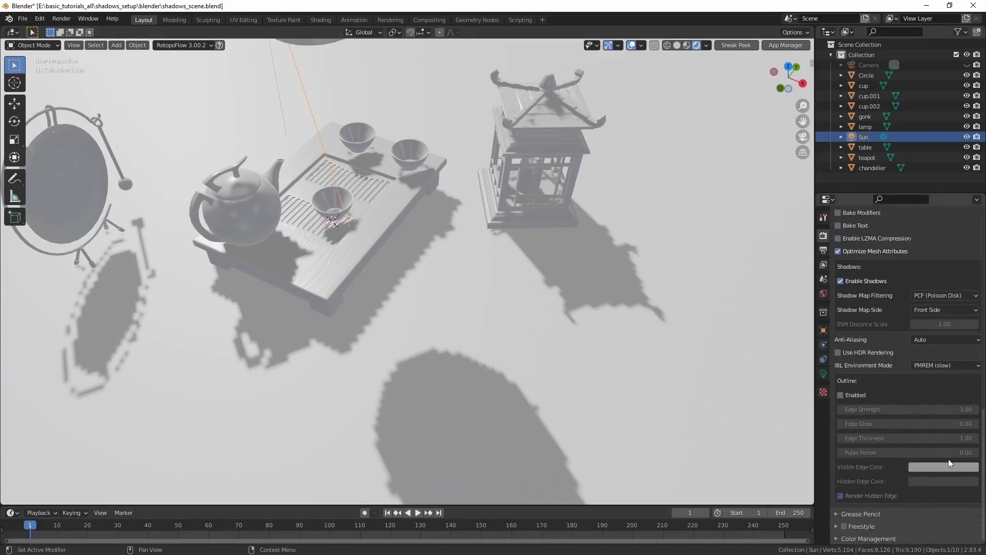
{"action": "left_click", "coordinate": [933, 295]}
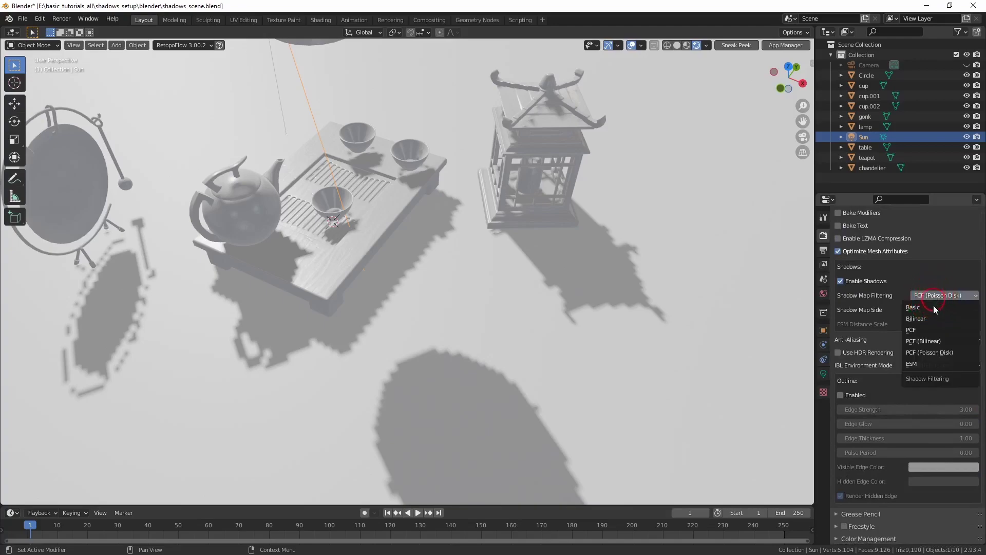
{"action": "left_click", "coordinate": [925, 361]}
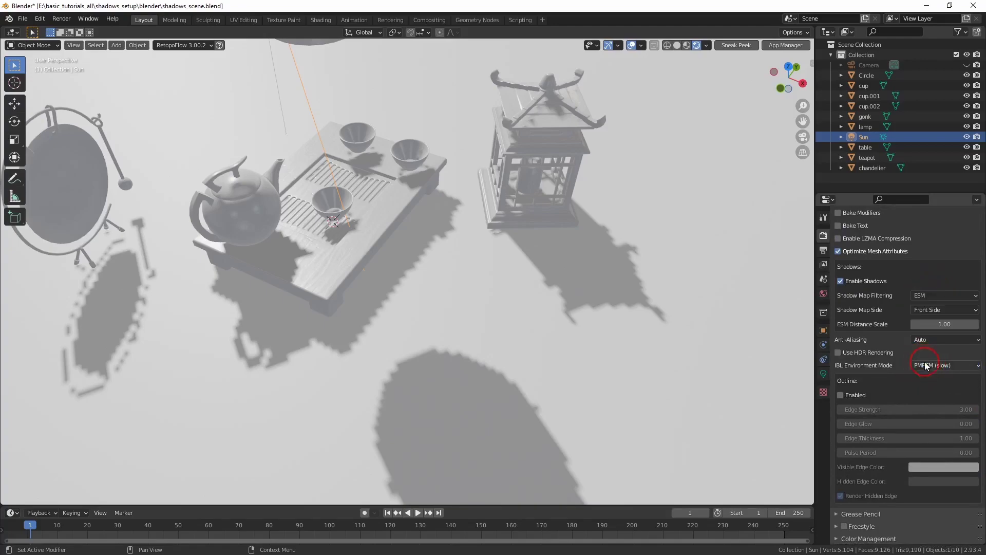
{"action": "middle_click_drag", "start_coordinate": [632, 345], "coordinate": [640, 341]}
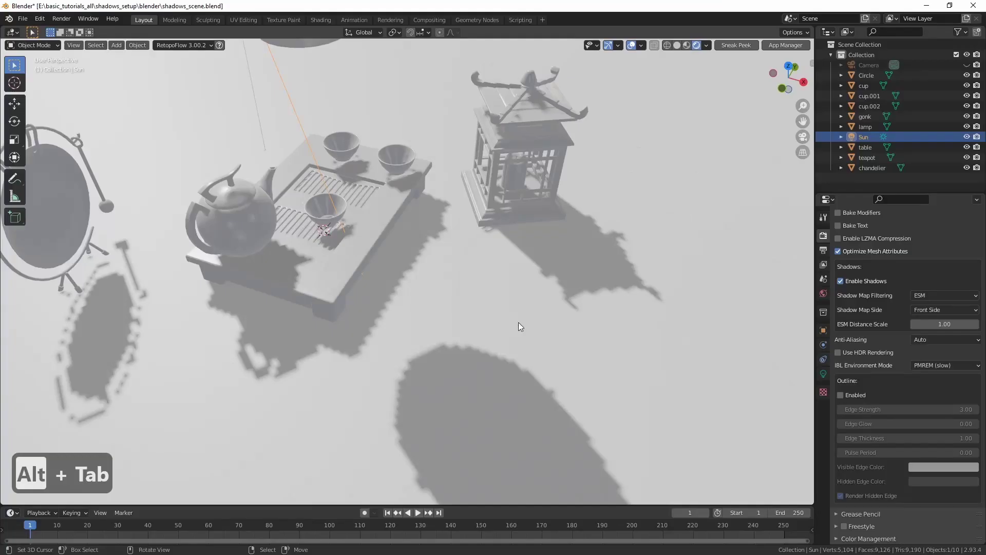
Step: In the Sun's Verge3D light settings, drag Blur Radius from 2.00 down to 0.02
{"action": "left_click", "coordinate": [824, 375]}
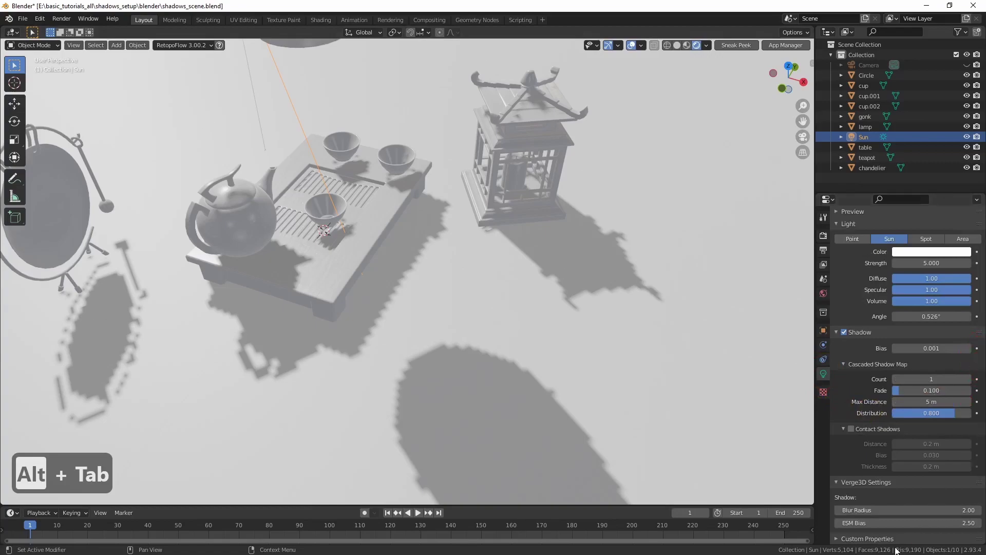
{"action": "left_click", "coordinate": [924, 510]}
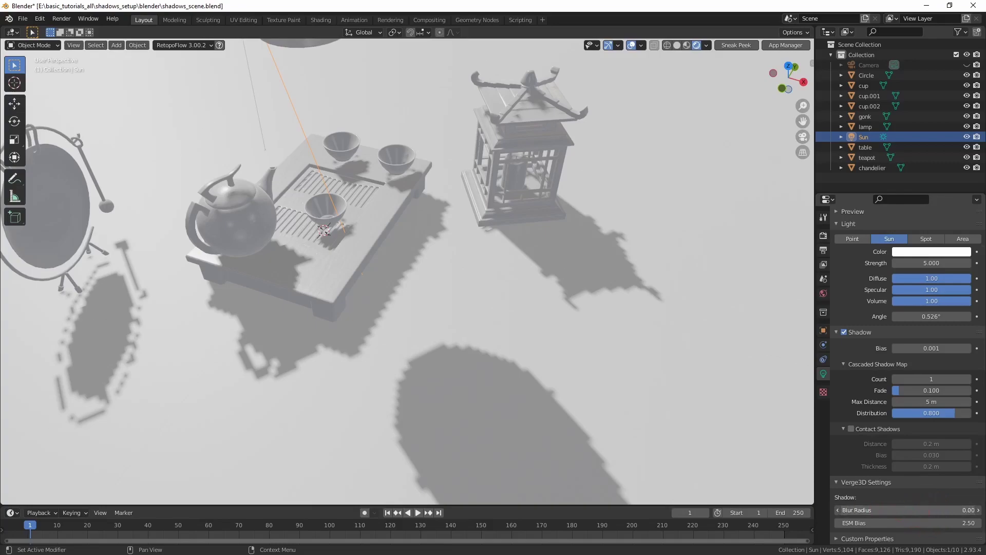
{"action": "left_click_drag", "start_coordinate": [925, 510], "coordinate": [929, 510]}
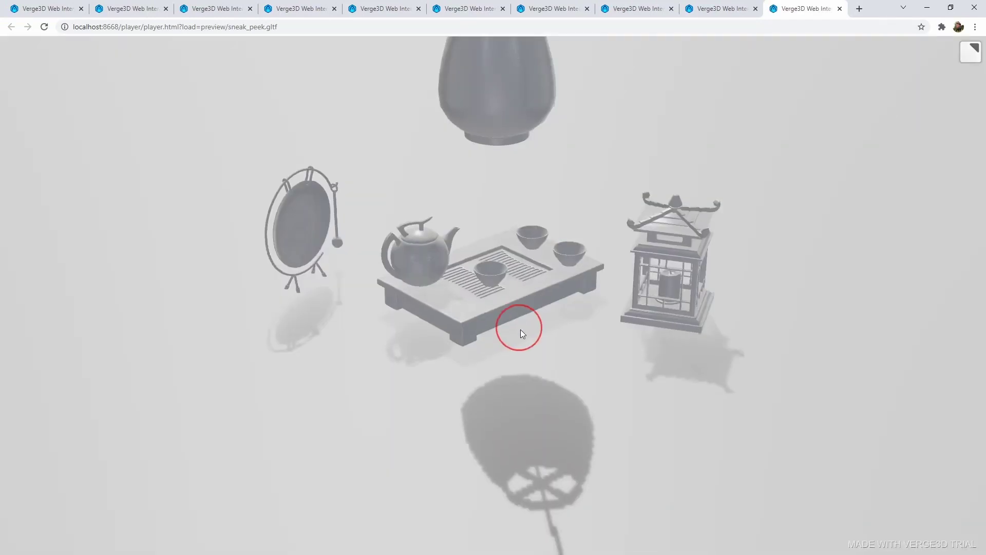
Step: Orbit the ESM preview around the tea set, close the extra preview tabs, and return to Blender
{"action": "left_click_drag", "start_coordinate": [520, 329], "coordinate": [574, 332]}
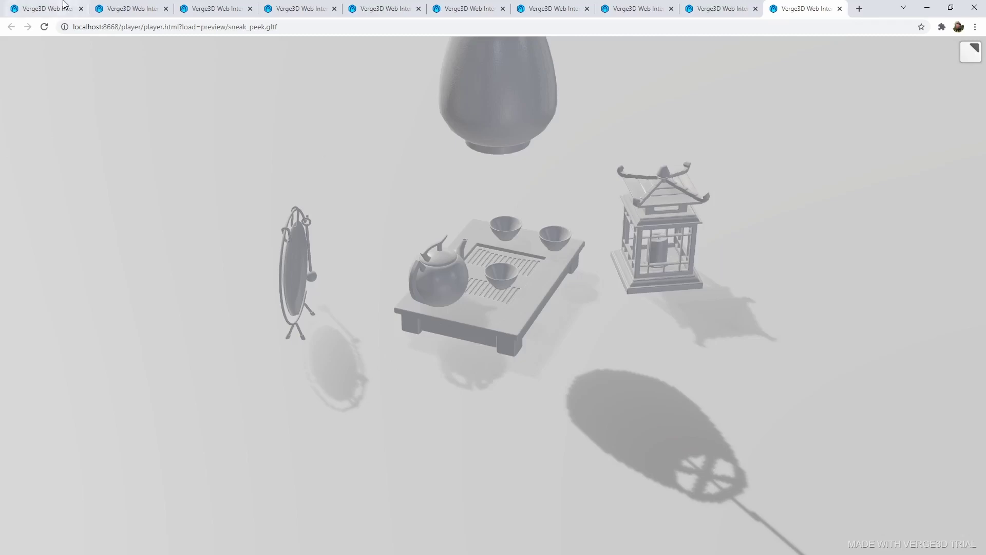
{"action": "left_click", "coordinate": [81, 9]}
{"action": "left_click", "coordinate": [80, 8]}
{"action": "left_click", "coordinate": [81, 9]}
{"action": "left_click", "coordinate": [81, 9]}
{"action": "left_click", "coordinate": [81, 8]}
{"action": "left_click", "coordinate": [81, 9]}
{"action": "left_click", "coordinate": [80, 9]}
{"action": "left_click", "coordinate": [81, 8]}
{"action": "left_click", "coordinate": [80, 9]}
{"action": "left_click", "coordinate": [80, 9]}
{"action": "left_click", "coordinate": [341, 231]}
{"action": "key", "text": "alt+Tab"}
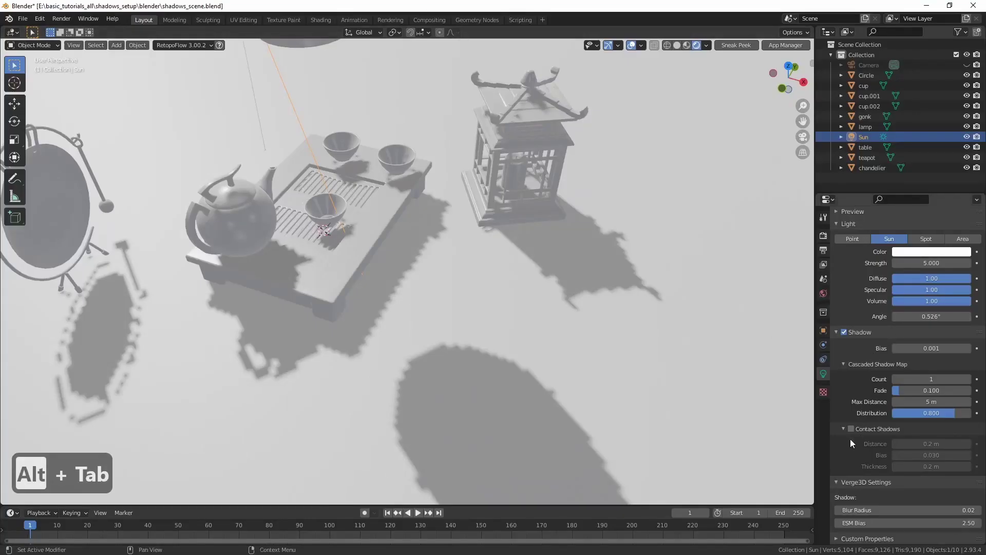
Step: In the Verge3D Shadows render settings, set the ESM Distance Scale to 5
{"action": "left_click", "coordinate": [823, 235]}
{"action": "left_click_drag", "start_coordinate": [983, 347], "coordinate": [984, 496]}
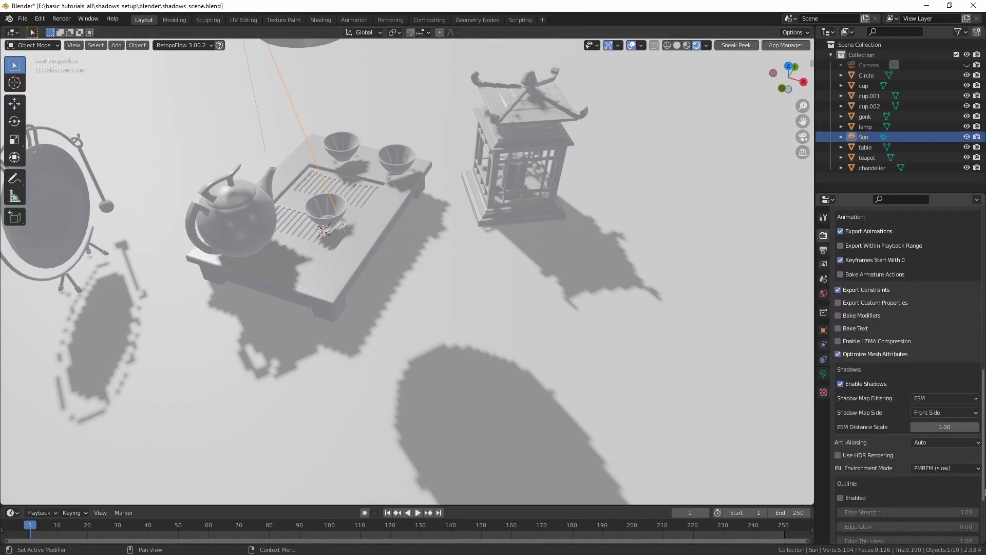
{"action": "left_click", "coordinate": [941, 428]}
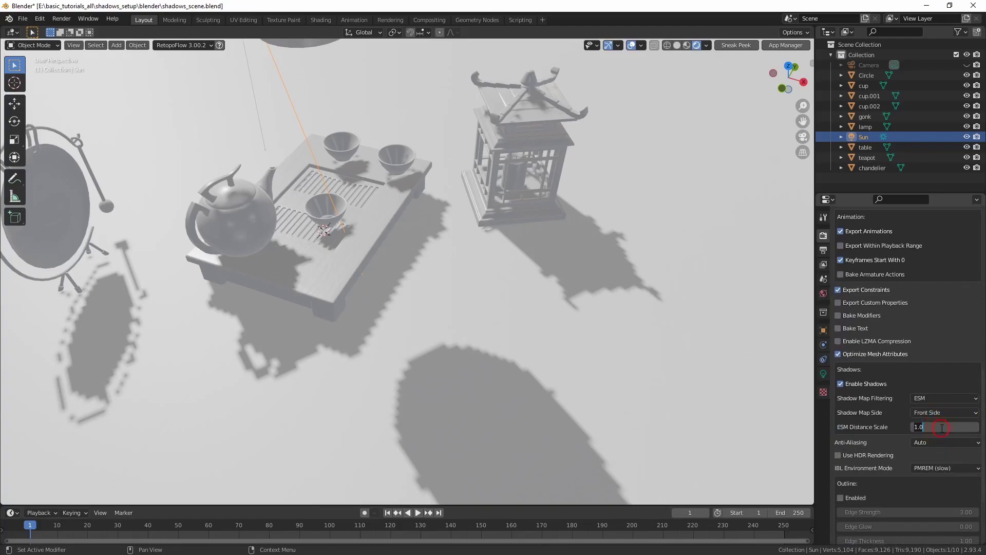
{"action": "type", "text": "5"}
{"action": "key", "text": "Return"}
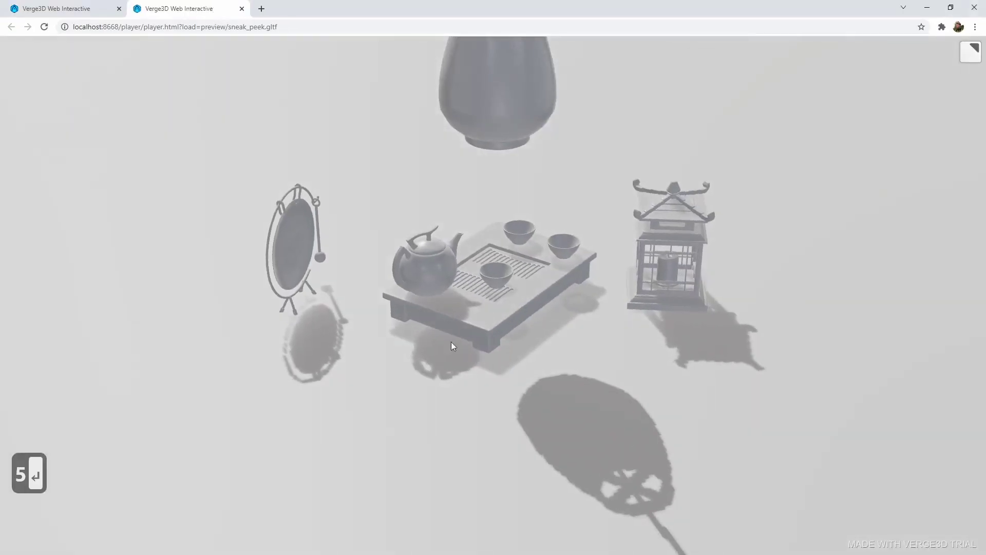
Step: Try an ESM Distance Scale of 10, then settle on 15 after previewing
{"action": "key", "text": "alt+Tab"}
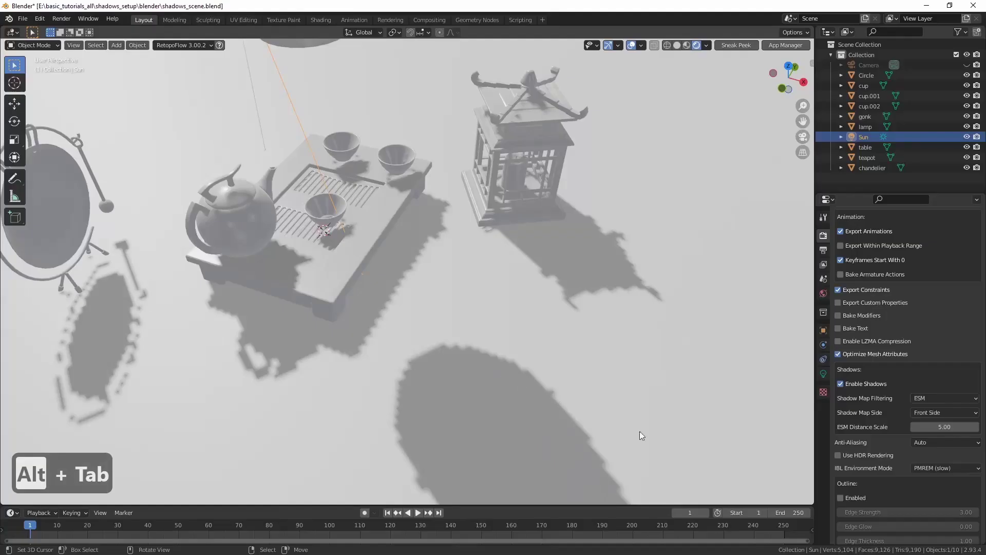
{"action": "left_click", "coordinate": [934, 427]}
{"action": "type", "text": "10"}
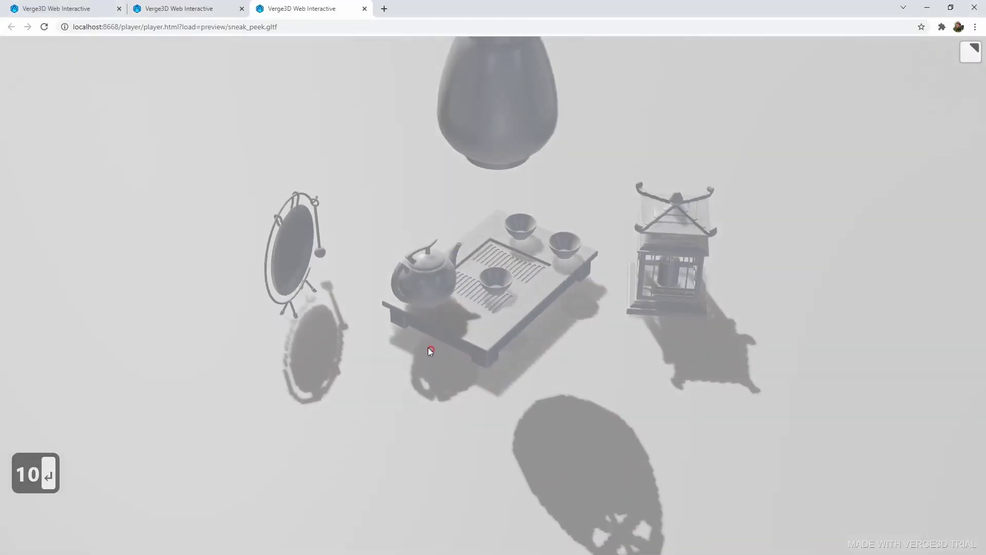
{"action": "key", "text": "alt+Tab"}
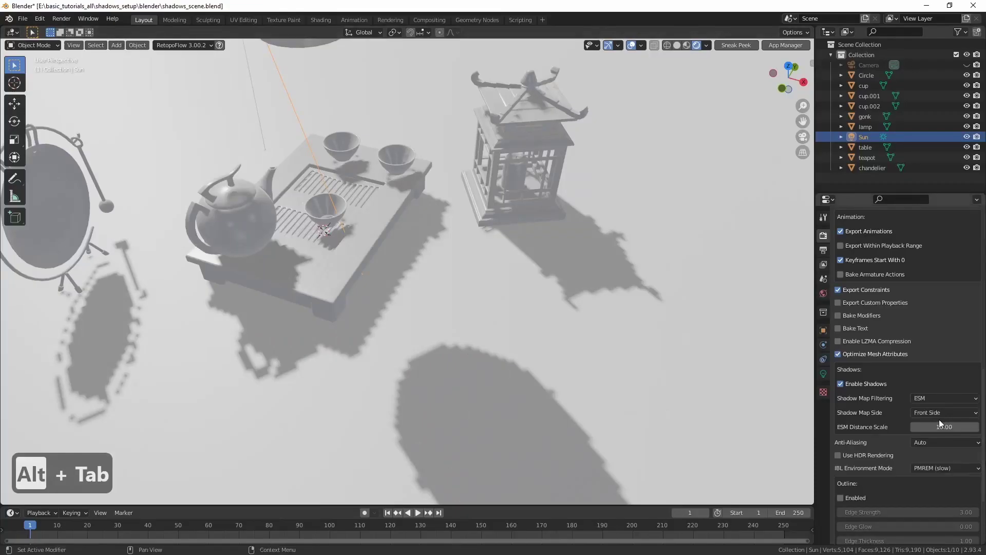
{"action": "left_click", "coordinate": [939, 425]}
{"action": "type", "text": "15"}
{"action": "key", "text": "Return"}
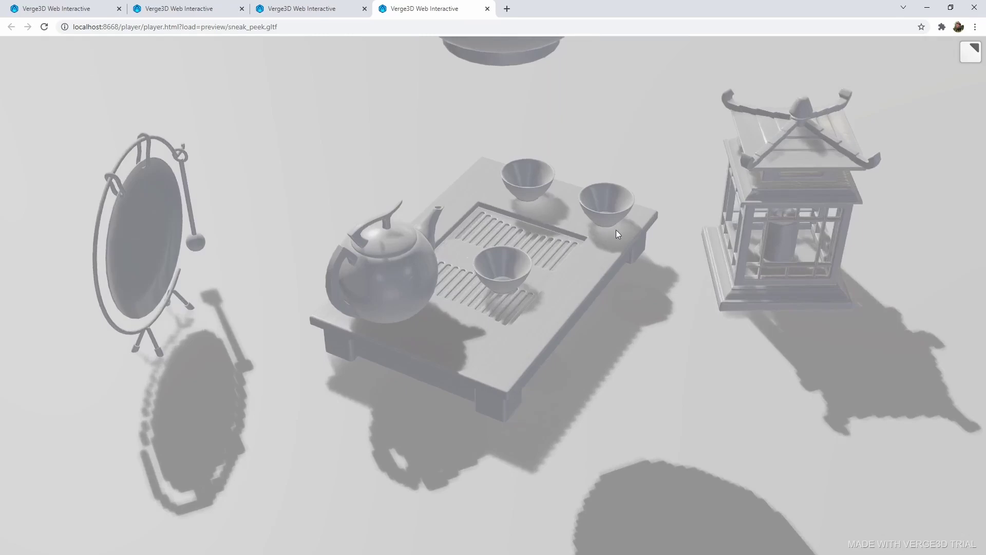
{"action": "key", "text": "alt+Tab"}
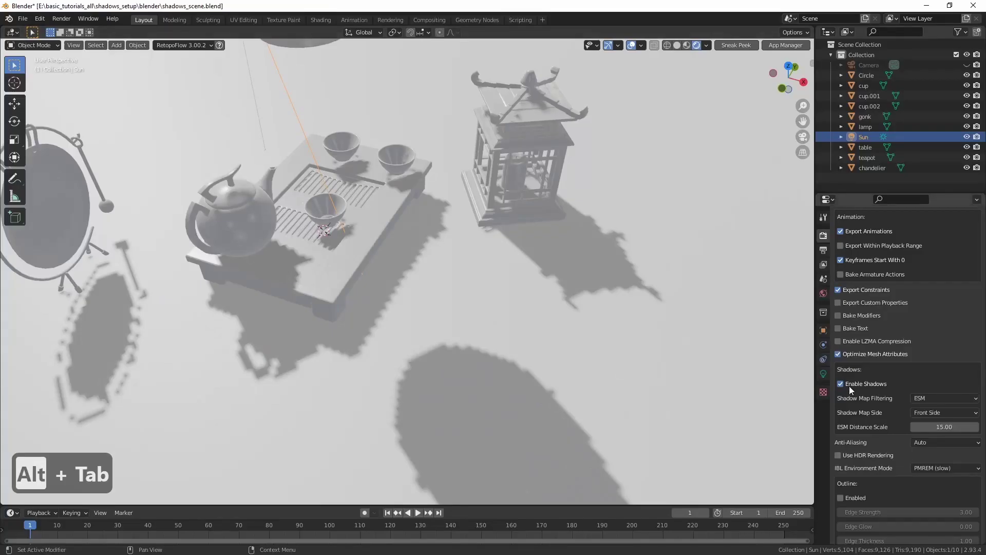
Step: Set the Sun's Verge3D ESM Bias to 5 and view the shadows from above in the preview
{"action": "left_click", "coordinate": [825, 374]}
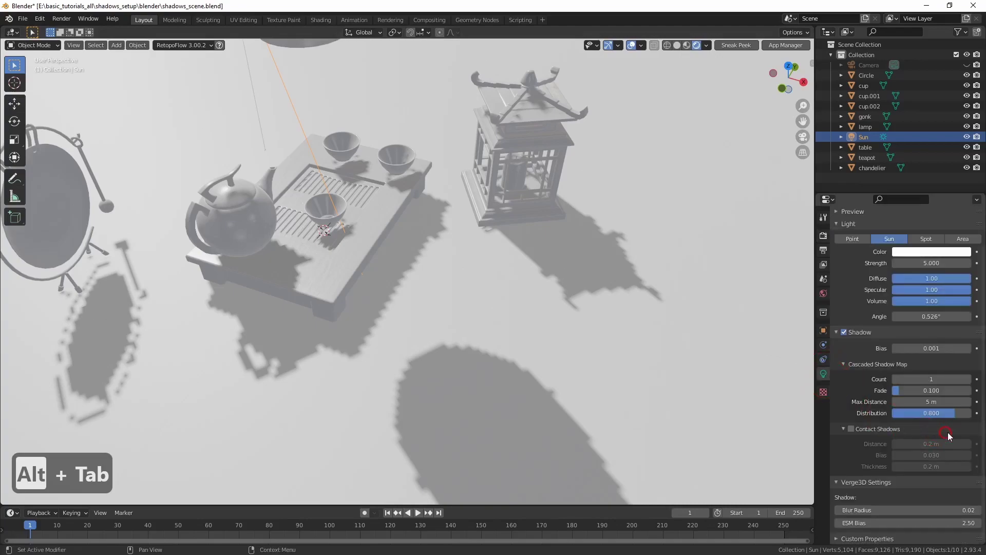
{"action": "left_click", "coordinate": [914, 523]}
{"action": "type", "text": "5"}
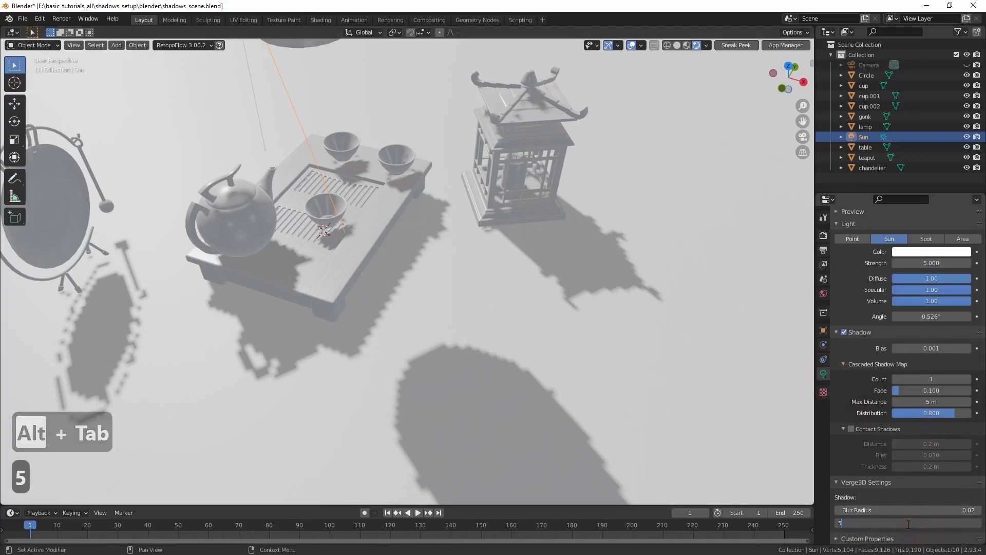
{"action": "key", "text": "Return"}
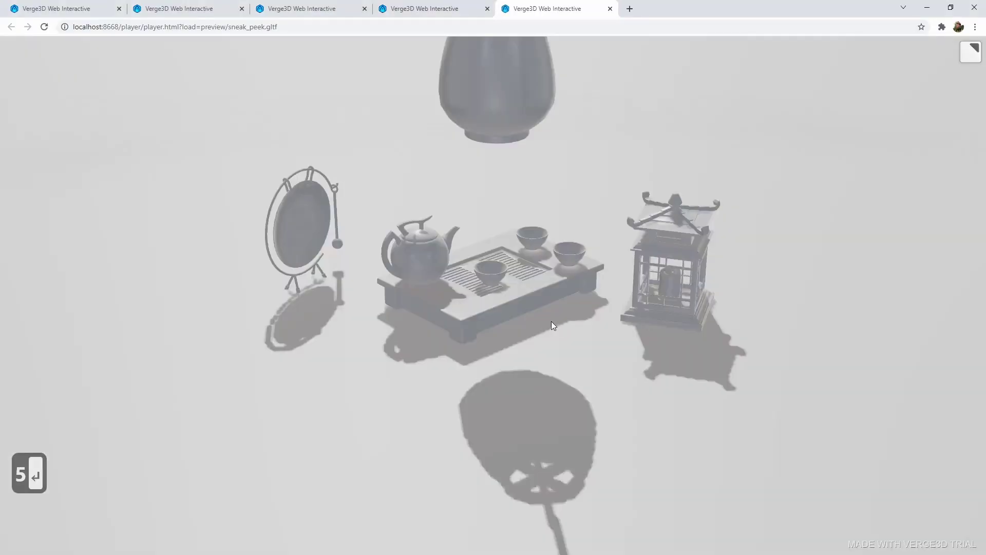
{"action": "left_click_drag", "start_coordinate": [550, 321], "coordinate": [533, 311]}
{"action": "key", "text": "alt+Tab"}
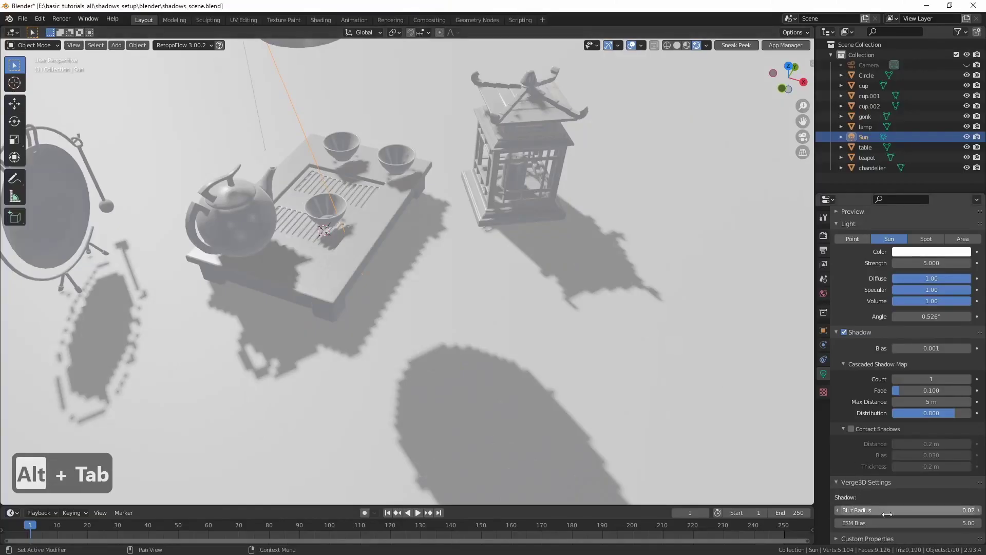
Step: Raise the ESM Bias to 10 and inspect the shadows in a fresh preview from a lower view
{"action": "left_click", "coordinate": [880, 519]}
{"action": "type", "text": "10"}
{"action": "key", "text": "Return"}
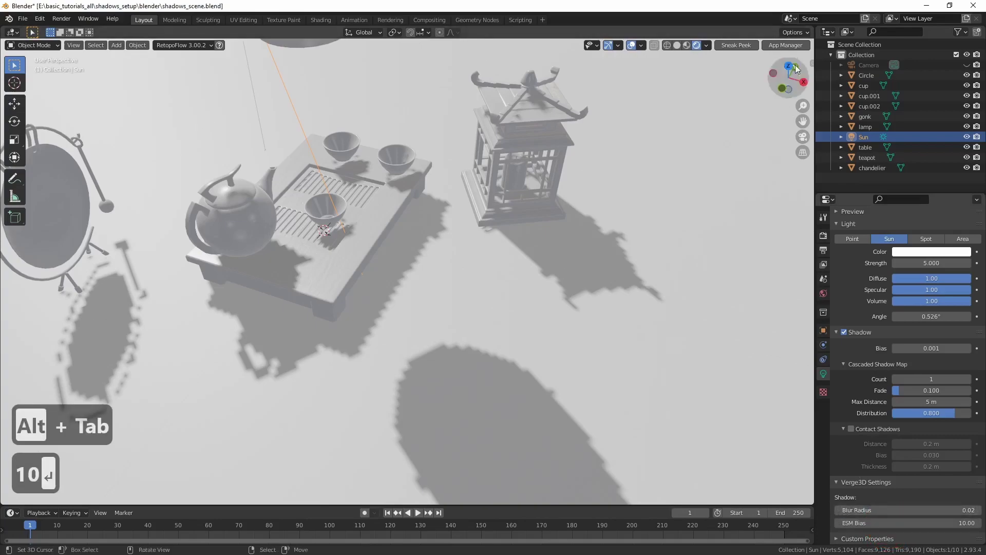
{"action": "left_click", "coordinate": [632, 332]}
{"action": "key", "text": "alt+Tab"}
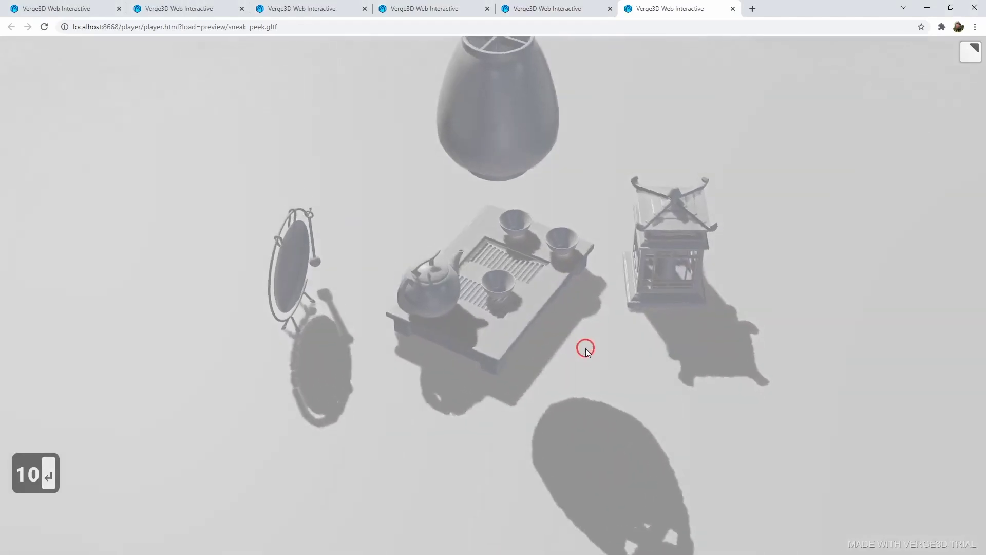
{"action": "left_click_drag", "start_coordinate": [586, 348], "coordinate": [599, 233]}
{"action": "left_click_drag", "start_coordinate": [615, 340], "coordinate": [601, 370]}
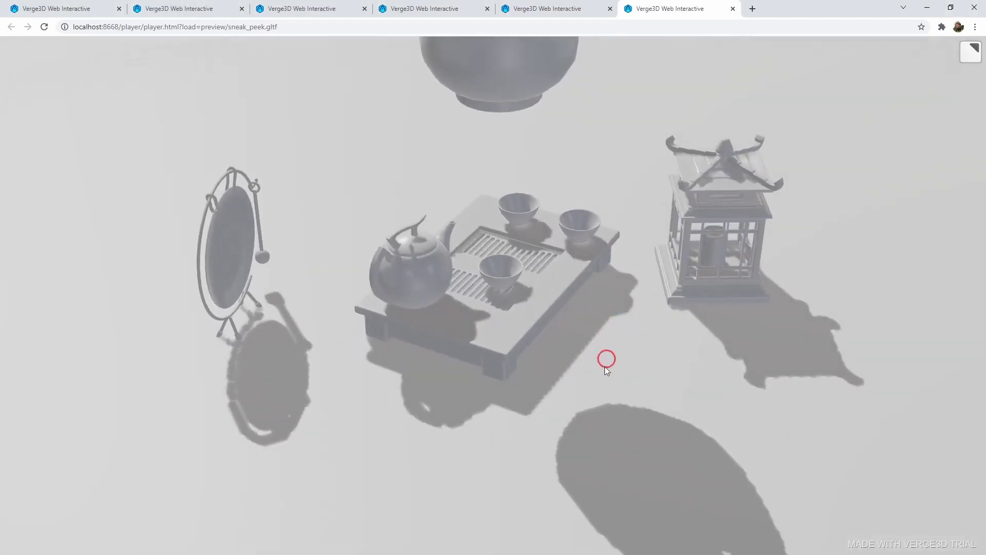
{"action": "left_click_drag", "start_coordinate": [632, 450], "coordinate": [632, 440]}
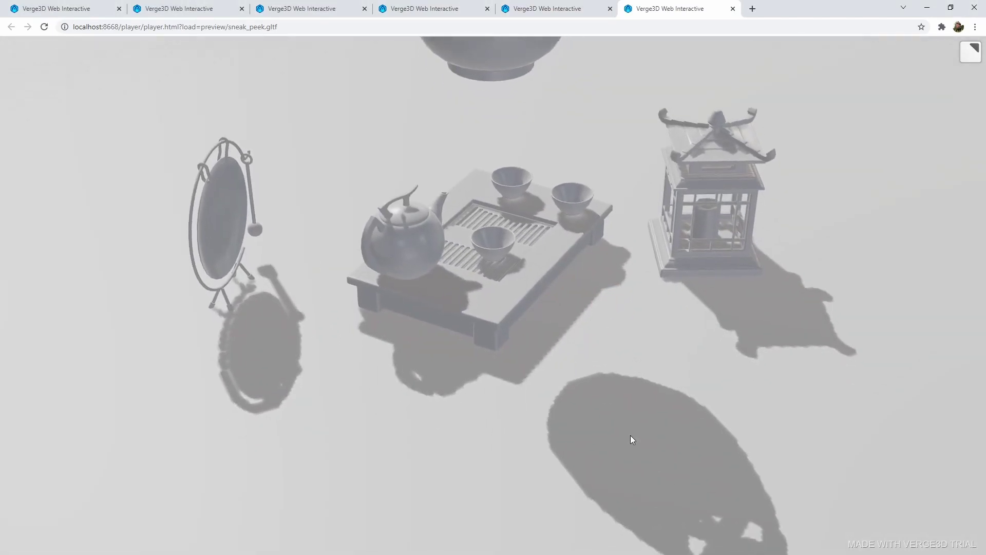
{"action": "key", "text": "alt+Tab"}
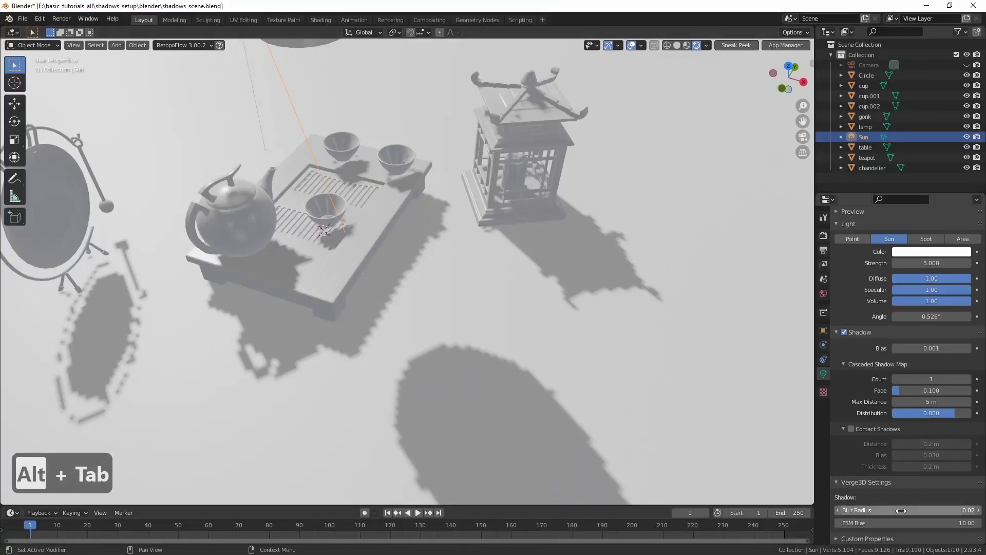
Step: Set the Sun's Blur Radius to 0.10 and orbit the new preview overhead to view the softer shadows
{"action": "left_click", "coordinate": [898, 508]}
{"action": "key", "text": "BackSpace"}
{"action": "key", "text": "BackSpace"}
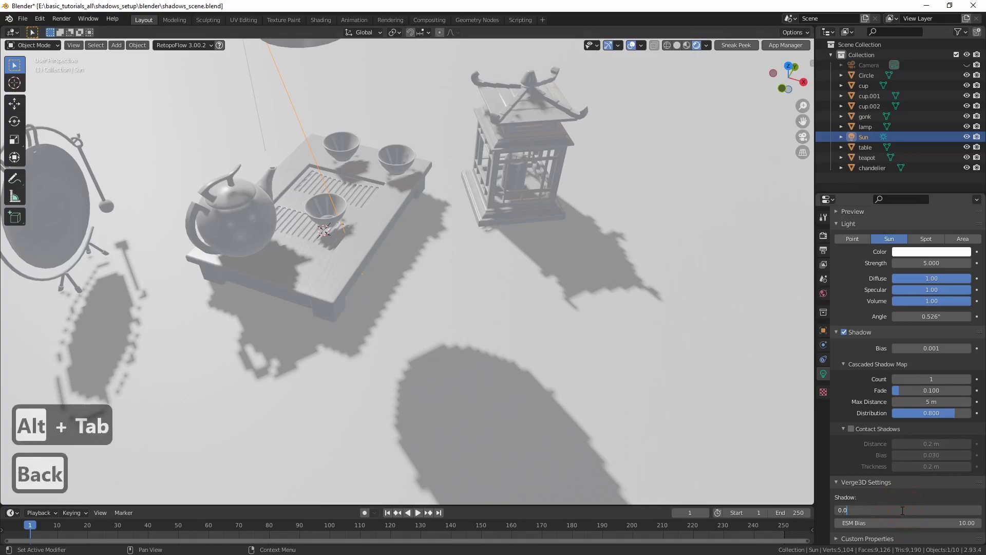
{"action": "type", "text": "1"}
{"action": "key", "text": "Return"}
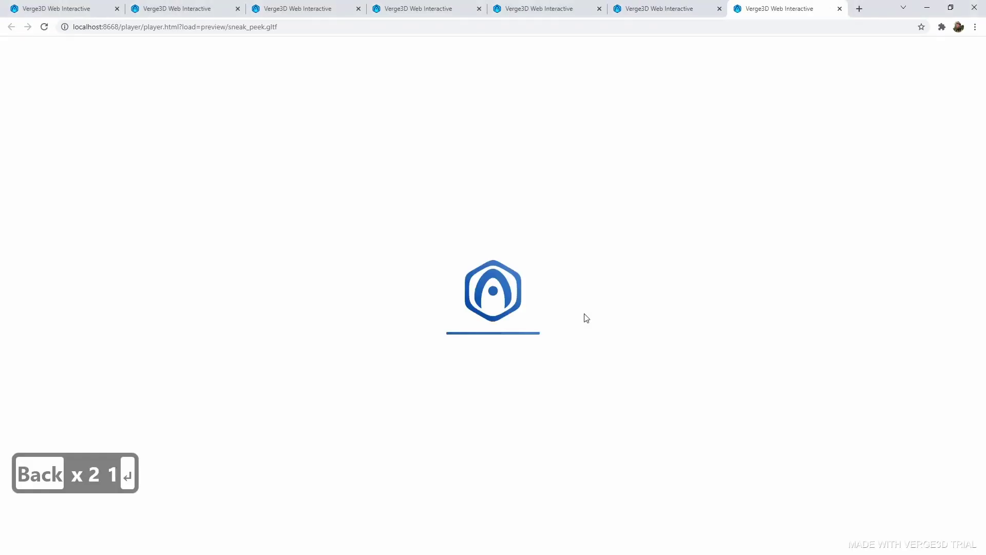
{"action": "left_click_drag", "start_coordinate": [478, 323], "coordinate": [537, 399]}
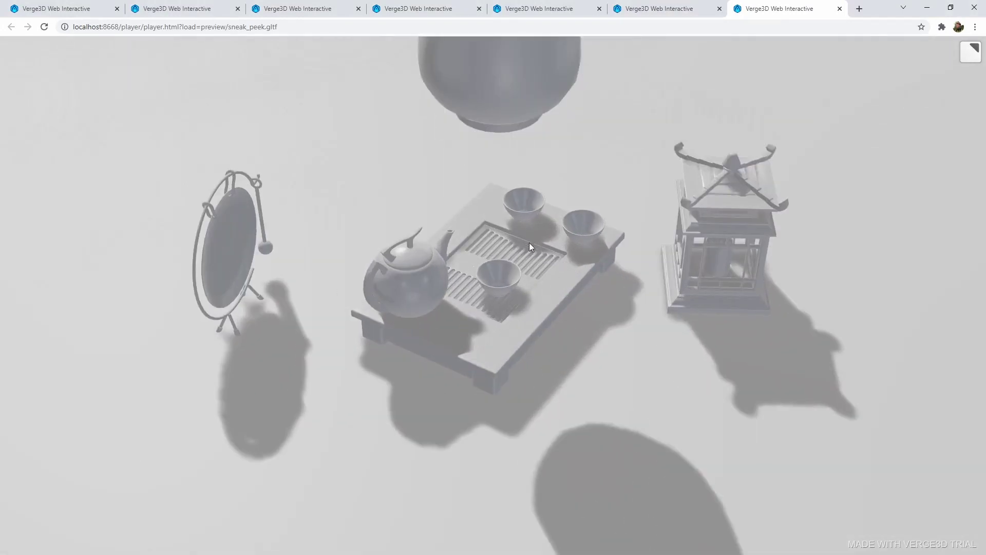
{"action": "scroll", "coordinate": [532, 248], "scroll_direction": "up", "scroll_amount": 5}
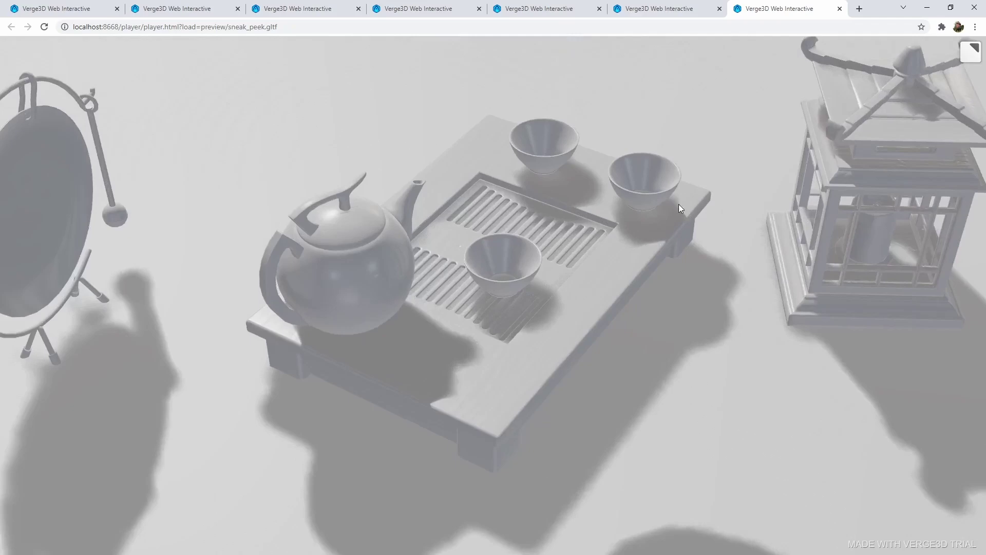
Step: Select cup.001 and slide it about 0.02 m along global X on the tea tray
{"action": "key", "text": "alt+Tab"}
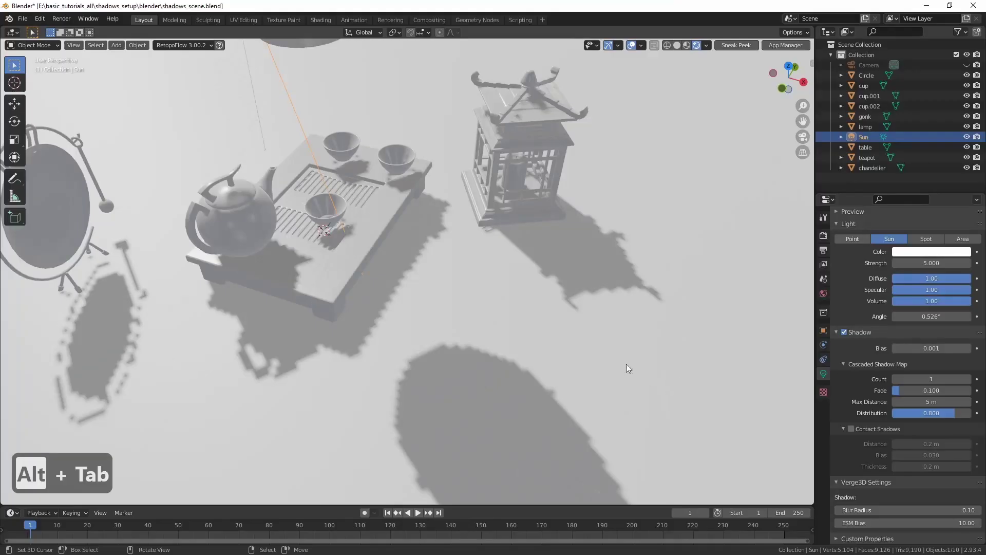
{"action": "middle_click_drag", "start_coordinate": [596, 344], "coordinate": [408, 312]}
{"action": "scroll", "coordinate": [408, 257], "scroll_direction": "up", "scroll_amount": 3}
{"action": "left_click", "coordinate": [410, 255]}
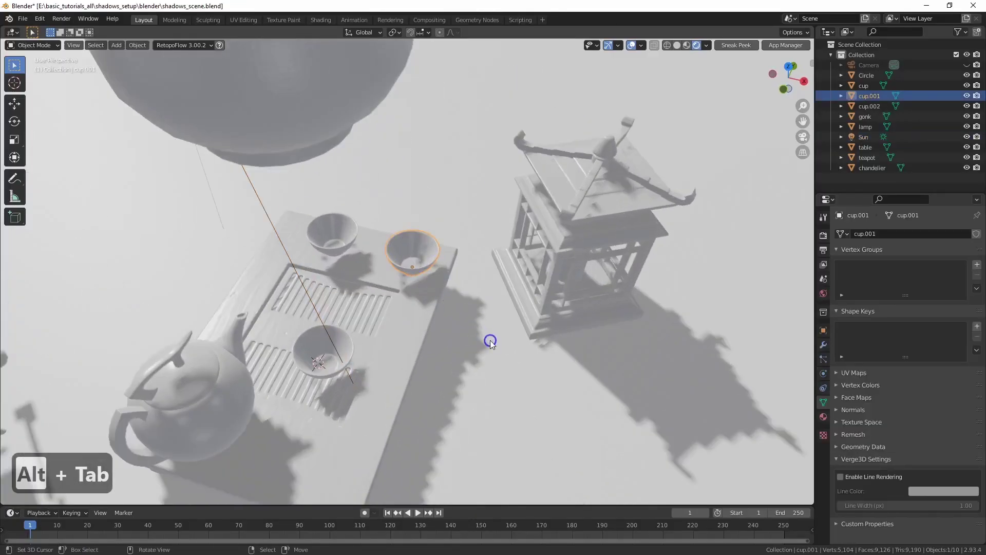
{"action": "key", "text": "g"}
{"action": "key", "text": "y"}
{"action": "key", "text": "x"}
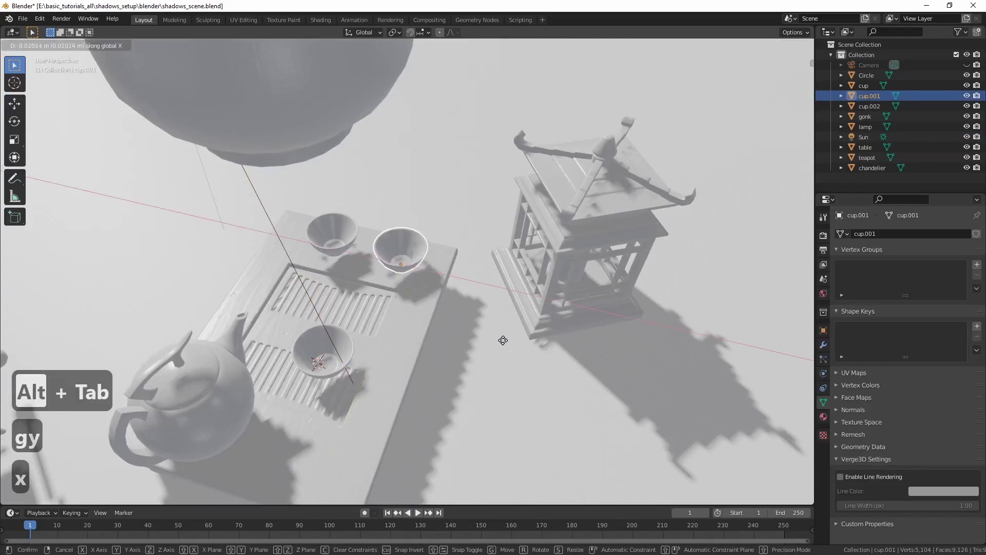
{"action": "left_click", "coordinate": [391, 255]}
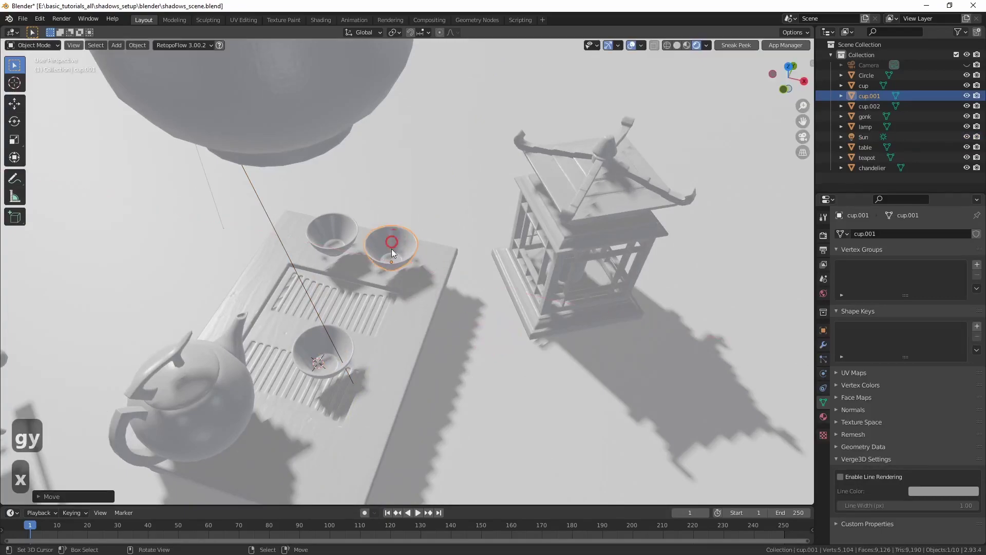
{"action": "scroll", "coordinate": [439, 316], "scroll_direction": "down", "scroll_amount": 5}
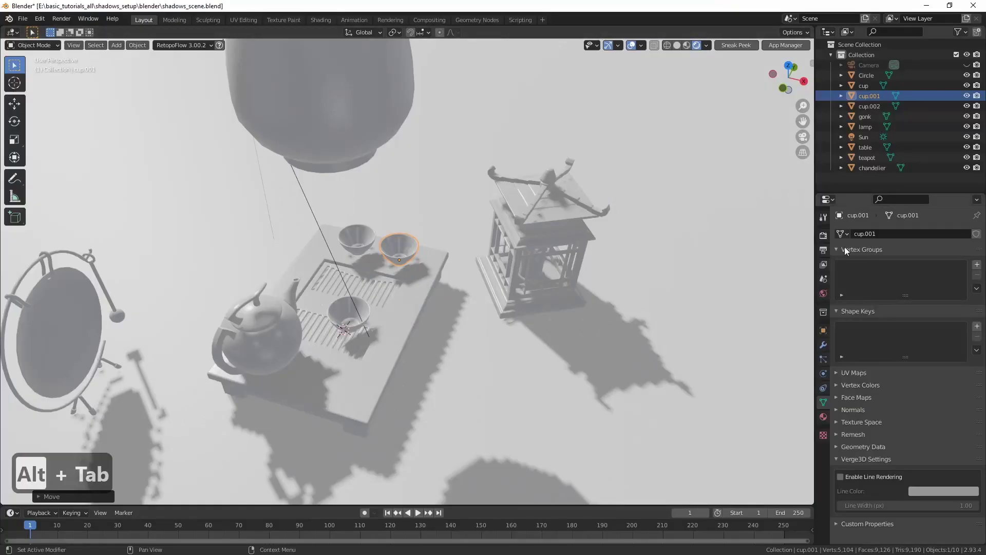
Step: Lower the ESM Distance Scale to 10 and orbit the preview around the tea tray
{"action": "left_click", "coordinate": [823, 236]}
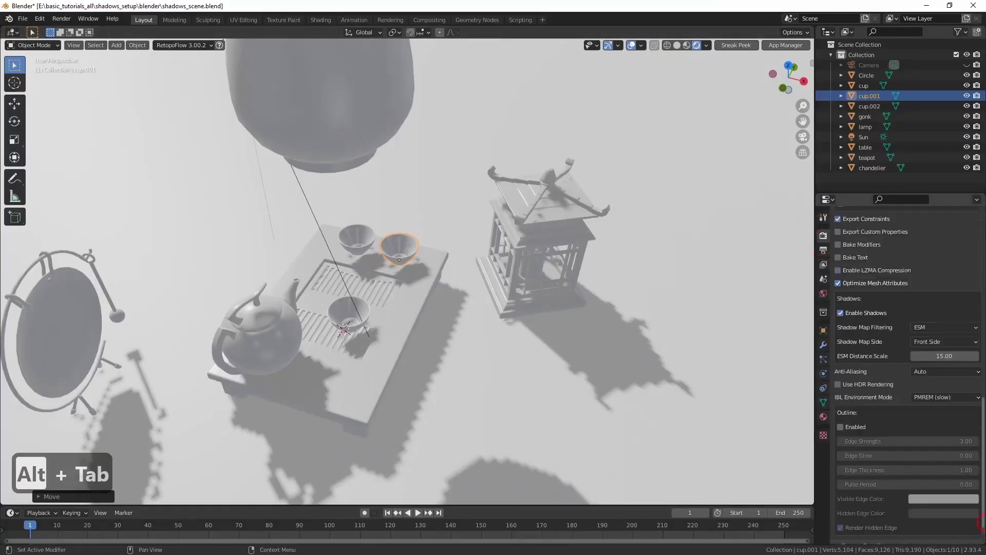
{"action": "left_click_drag", "start_coordinate": [984, 337], "coordinate": [984, 427]}
{"action": "left_click", "coordinate": [941, 322]}
{"action": "type", "text": "1"}
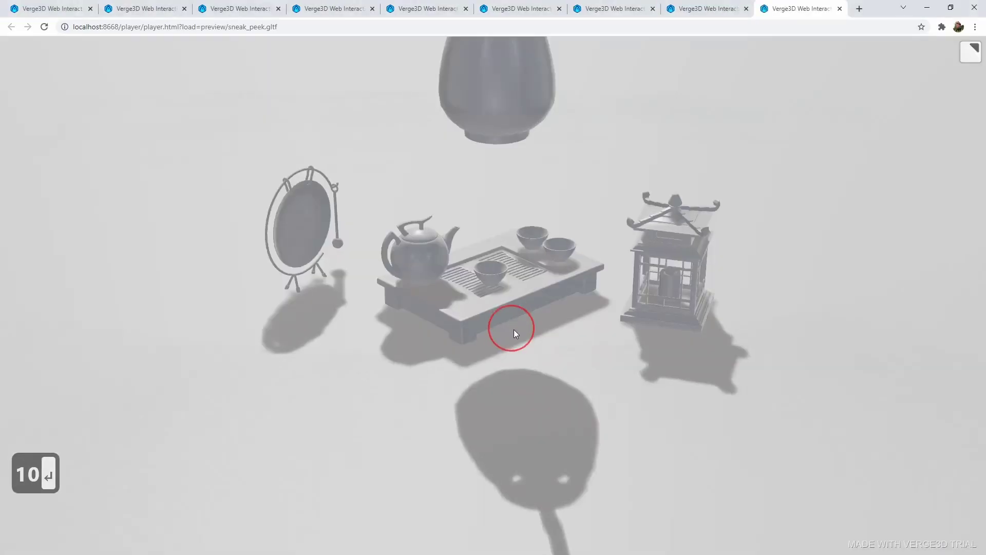
{"action": "left_click_drag", "start_coordinate": [514, 328], "coordinate": [596, 293]}
{"action": "key", "text": "alt+Tab"}
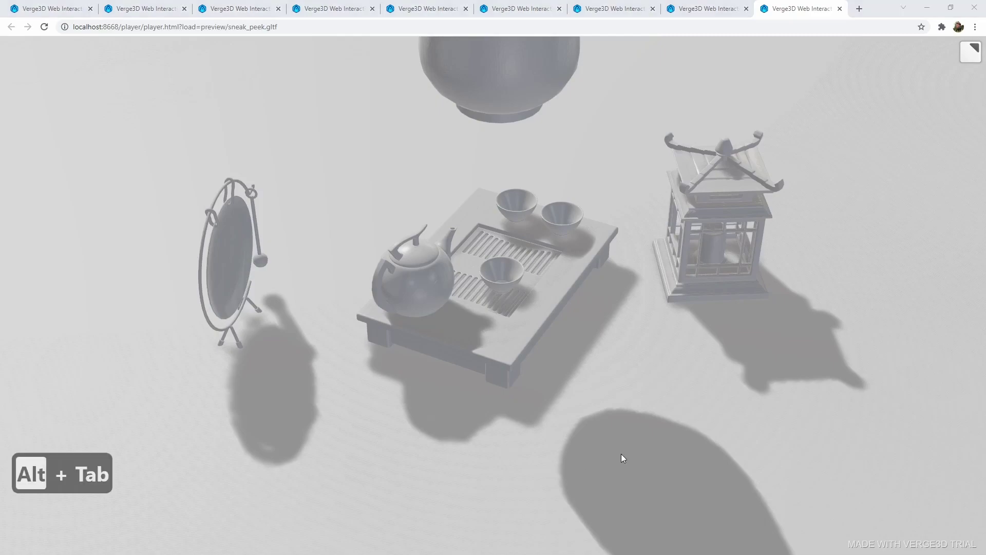
Step: Select the Sun, set its ESM Bias to 7, and launch a Sneak Peek preview
{"action": "left_click", "coordinate": [256, 87]}
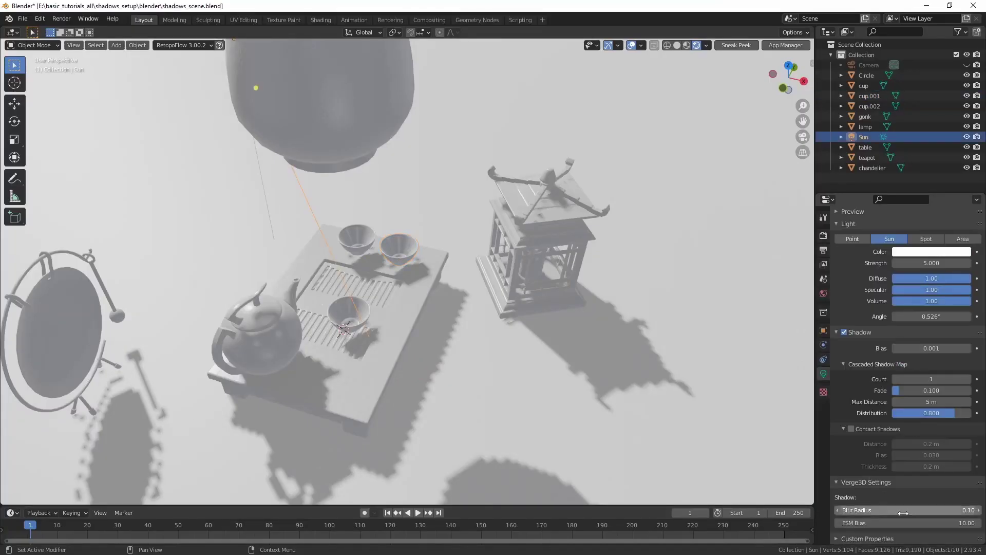
{"action": "left_click", "coordinate": [922, 523]}
{"action": "type", "text": "7"}
{"action": "key", "text": "Return"}
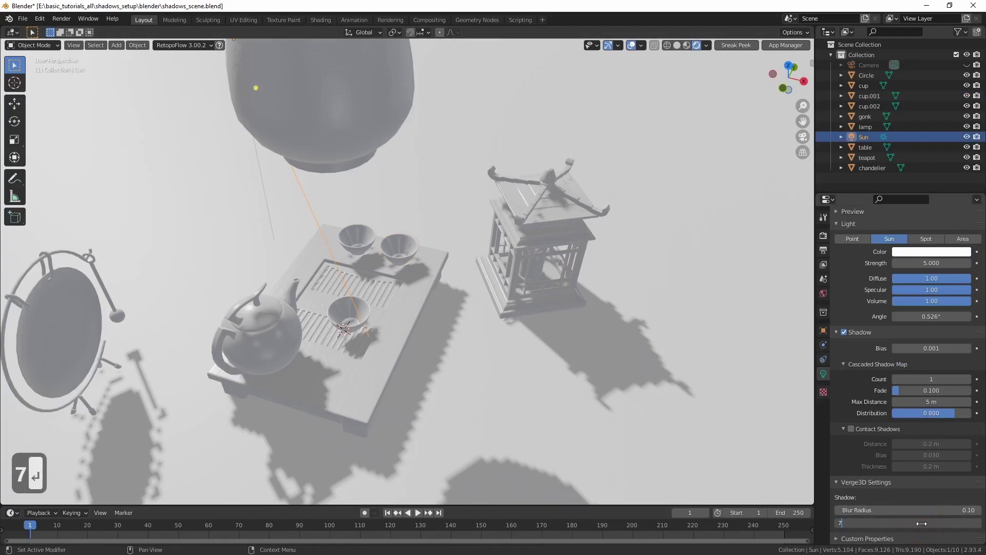
{"action": "left_click", "coordinate": [730, 46]}
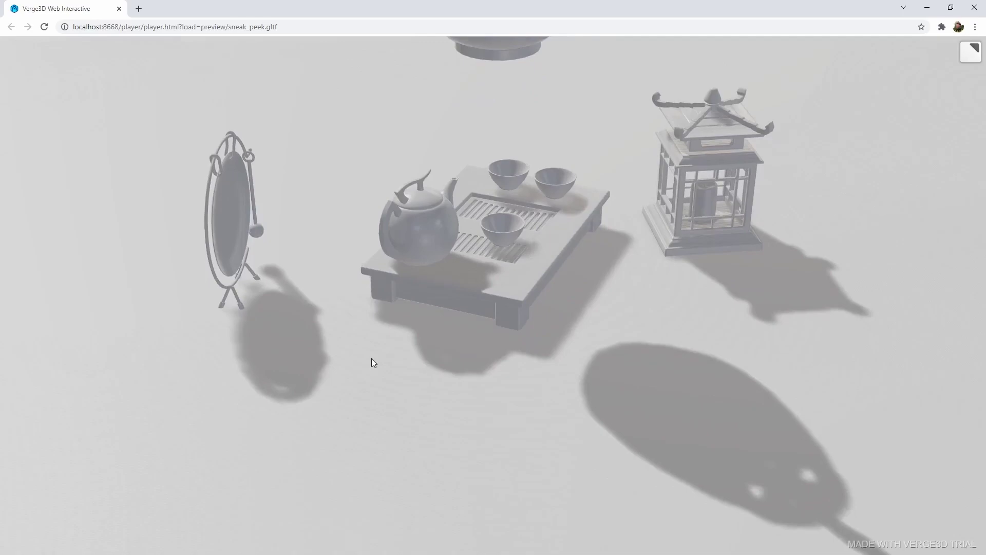
Step: Launch another Verge3D preview from Blender and orbit it around the tea tray
{"action": "key", "text": "alt+Tab"}
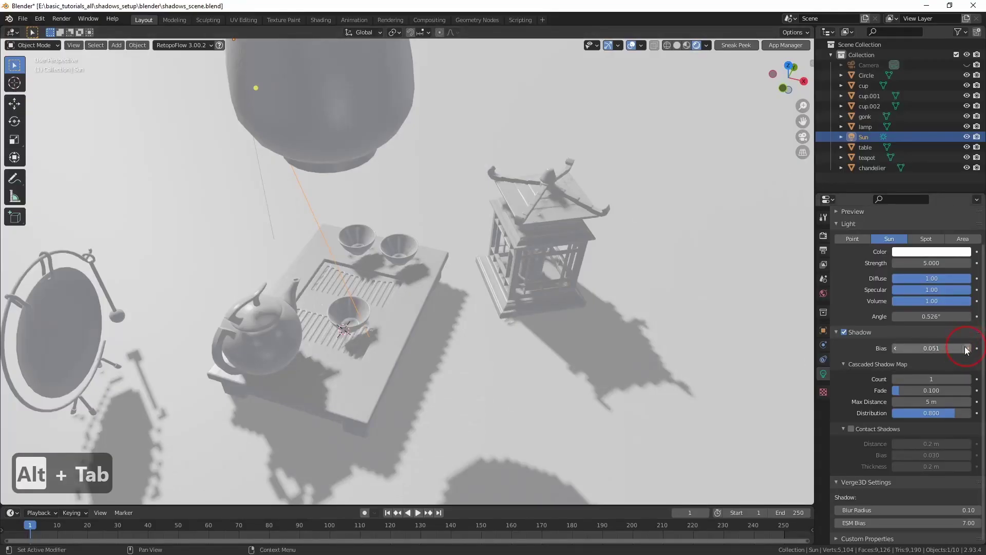
{"action": "left_click", "coordinate": [737, 45]}
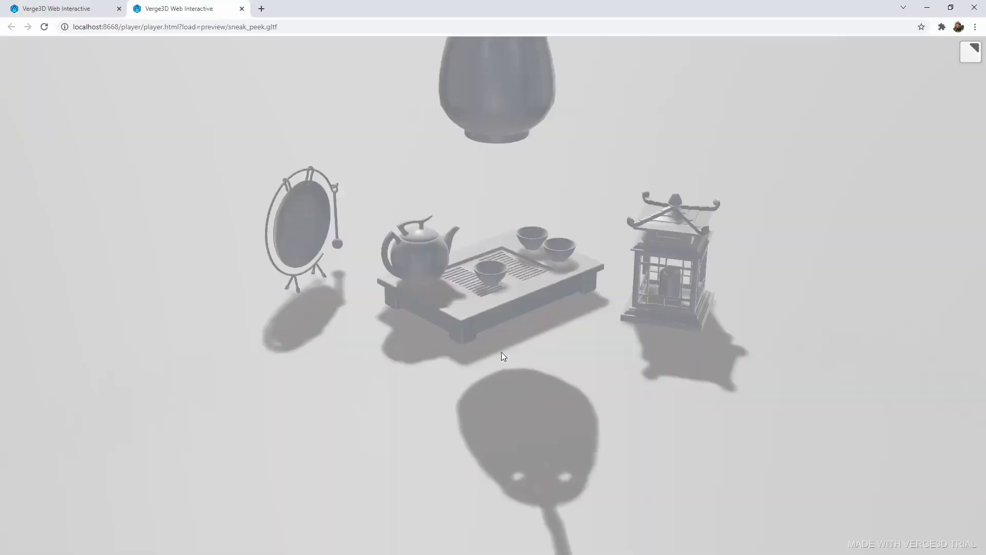
{"action": "left_click", "coordinate": [503, 384]}
{"action": "left_click_drag", "start_coordinate": [503, 384], "coordinate": [716, 371]}
{"action": "left_click_drag", "start_coordinate": [326, 404], "coordinate": [568, 406]}
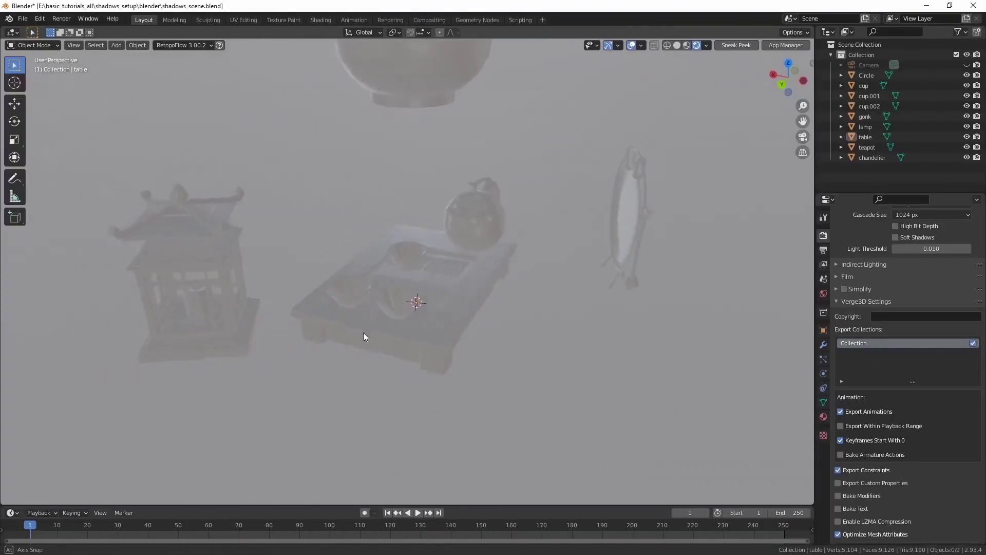
{"action": "middle_click_drag", "start_coordinate": [363, 331], "coordinate": [374, 340]}
Step: Add a Point light and raise it along Z above the tea table
{"action": "key", "text": "shift+a"}
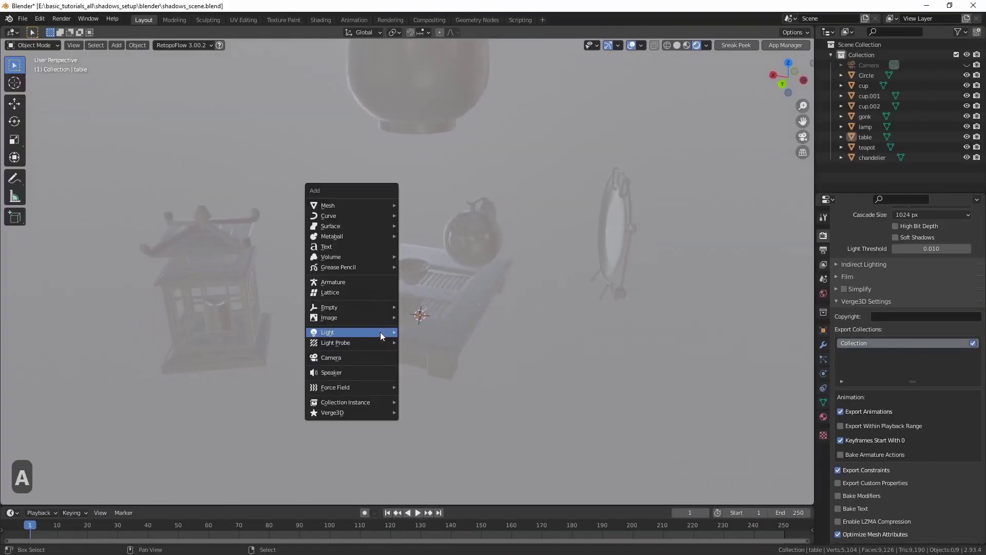
{"action": "mouse_move", "coordinate": [378, 333]}
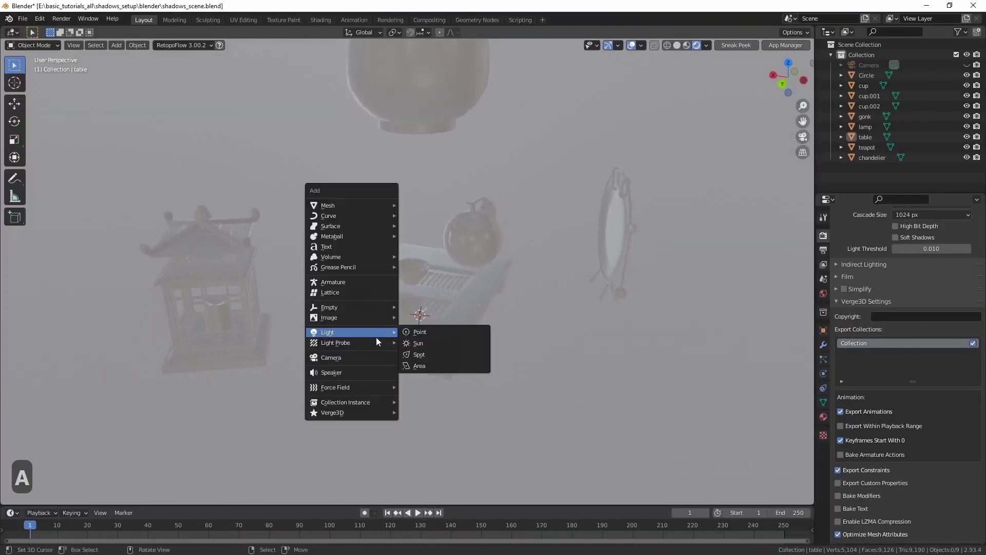
{"action": "left_click", "coordinate": [429, 331]}
{"action": "key", "text": "g"}
{"action": "key", "text": "z"}
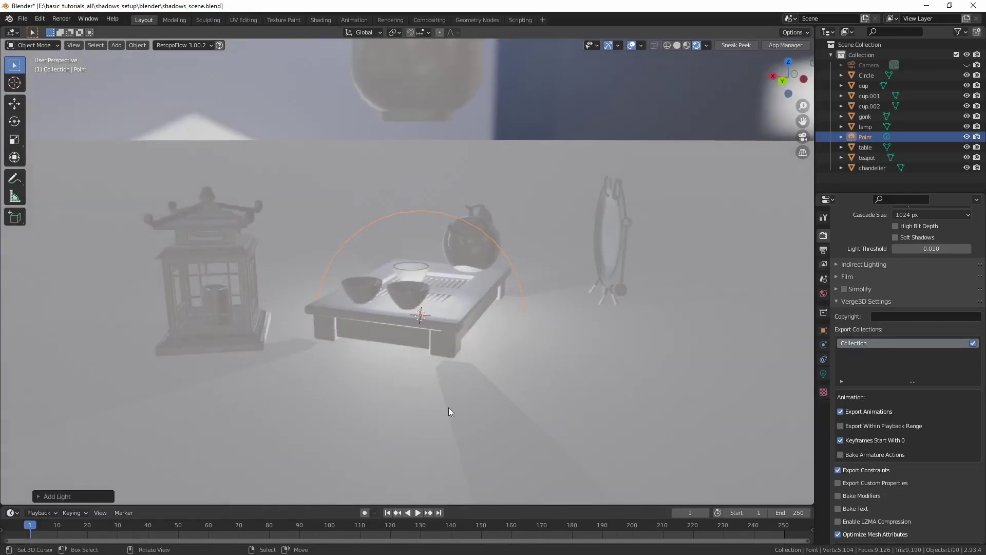
{"action": "left_click", "coordinate": [431, 278]}
{"action": "middle_click_drag", "start_coordinate": [432, 278], "coordinate": [432, 329]}
Step: Check the point light's settings, then bring up the render settings' Verge3D Shadows section
{"action": "left_click", "coordinate": [824, 373]}
{"action": "middle_click_drag", "start_coordinate": [617, 395], "coordinate": [672, 411]}
{"action": "left_click", "coordinate": [823, 237]}
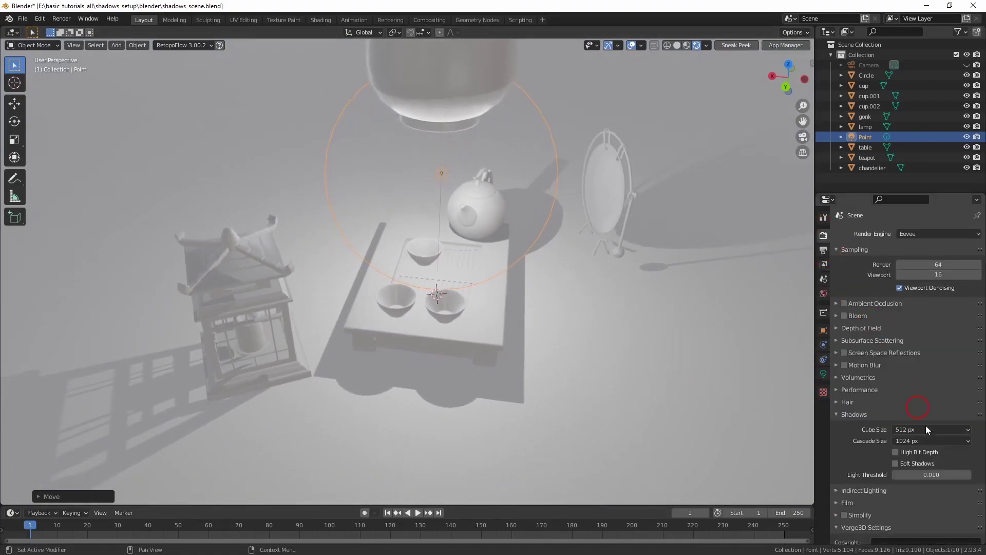
{"action": "scroll", "coordinate": [982, 329], "scroll_direction": "down", "scroll_amount": 15}
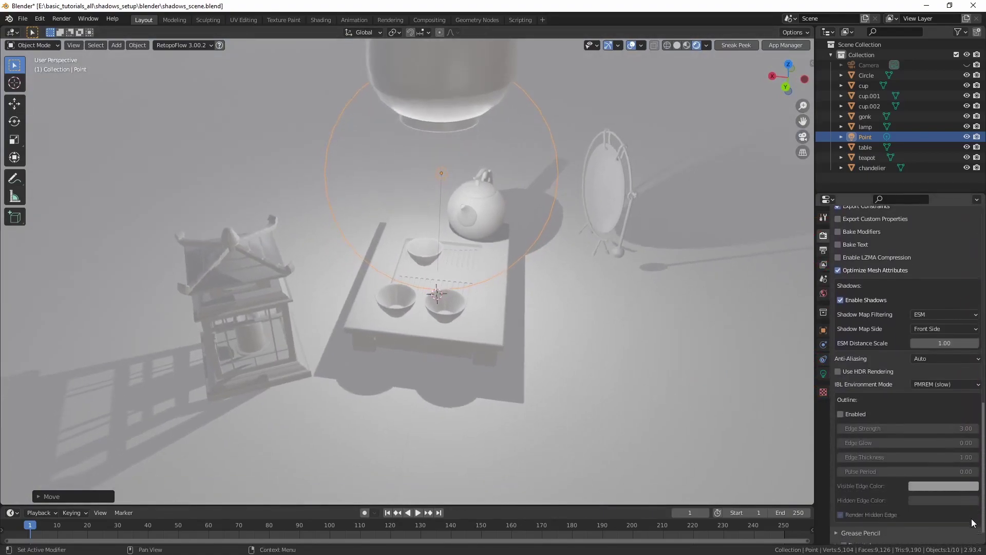
Step: Change the Verge3D Shadow Map Filtering from ESM to PCF (Poisson Disk)
{"action": "left_click", "coordinate": [928, 309]}
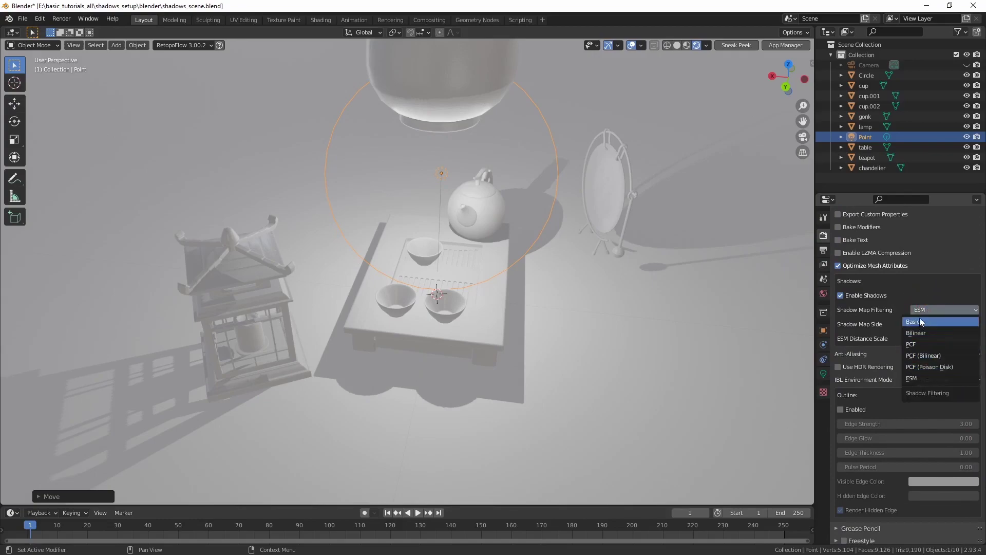
{"action": "left_click", "coordinate": [929, 368]}
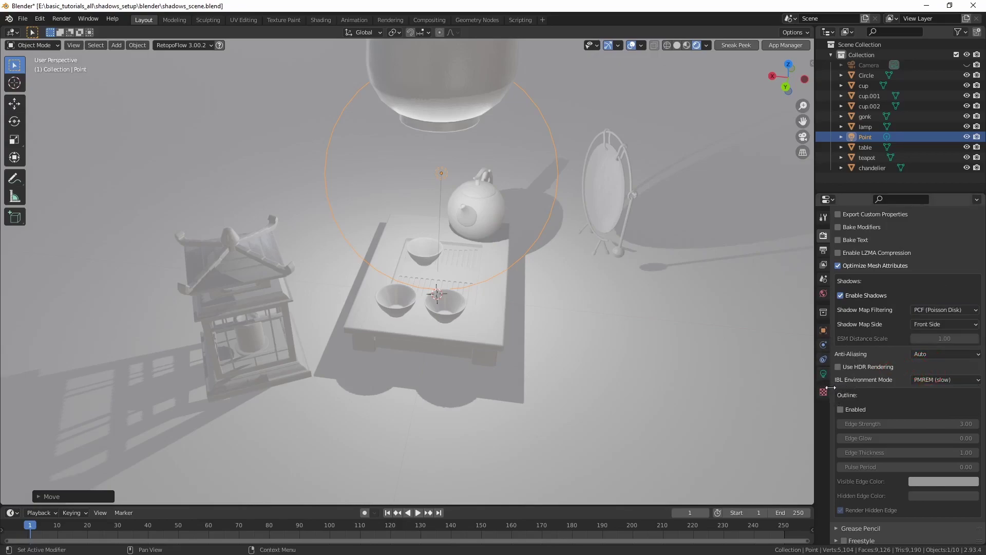
{"action": "middle_click_drag", "start_coordinate": [463, 278], "coordinate": [492, 392]}
{"action": "scroll", "coordinate": [462, 367], "scroll_direction": "up", "scroll_amount": 5}
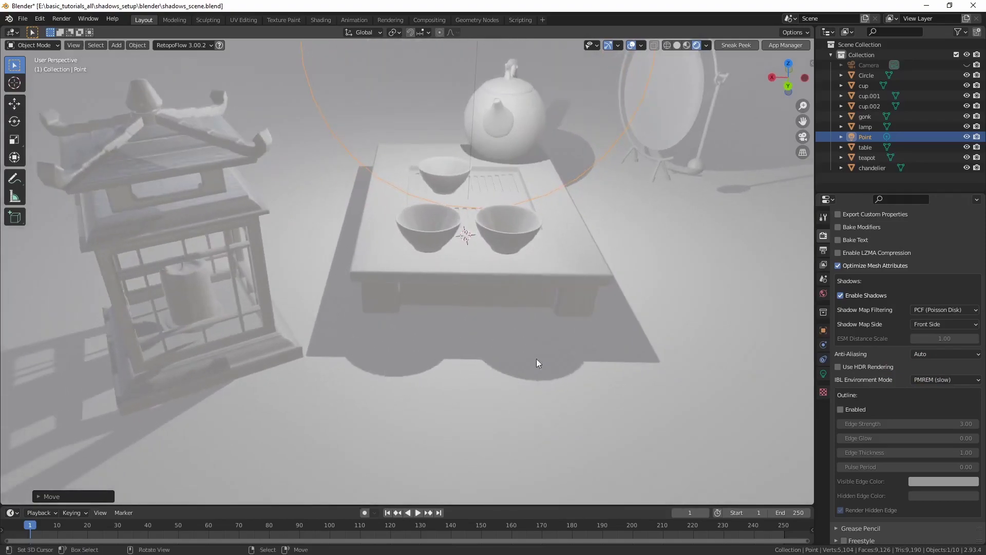
{"action": "scroll", "coordinate": [546, 352], "scroll_direction": "down", "scroll_amount": 3}
{"action": "middle_click_drag", "start_coordinate": [535, 326], "coordinate": [519, 360]}
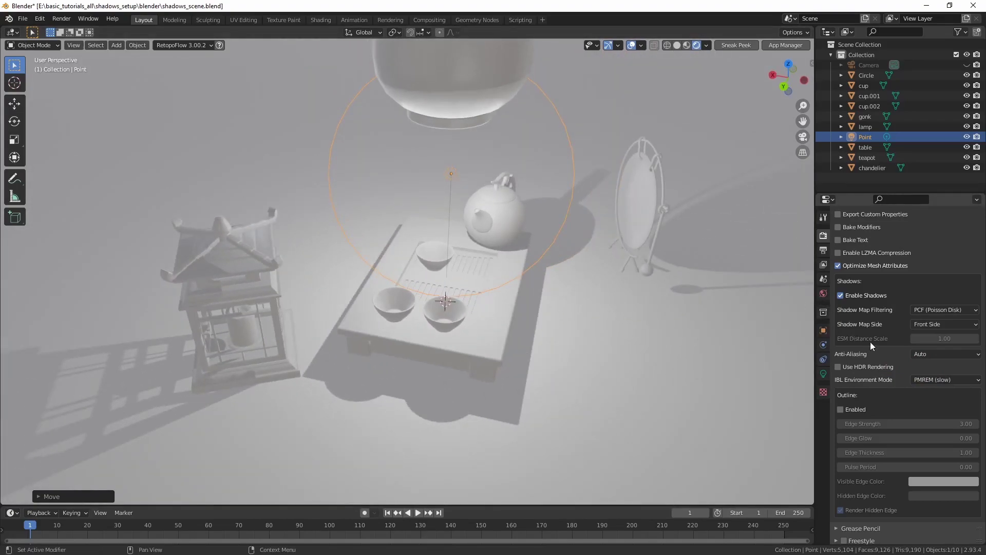
{"action": "left_click_drag", "start_coordinate": [983, 431], "coordinate": [984, 295]}
Step: Try shadow Cube Size values of 256, 128 and 64 px, settling on 256 px
{"action": "scroll", "coordinate": [926, 314], "scroll_direction": "up", "scroll_amount": 2}
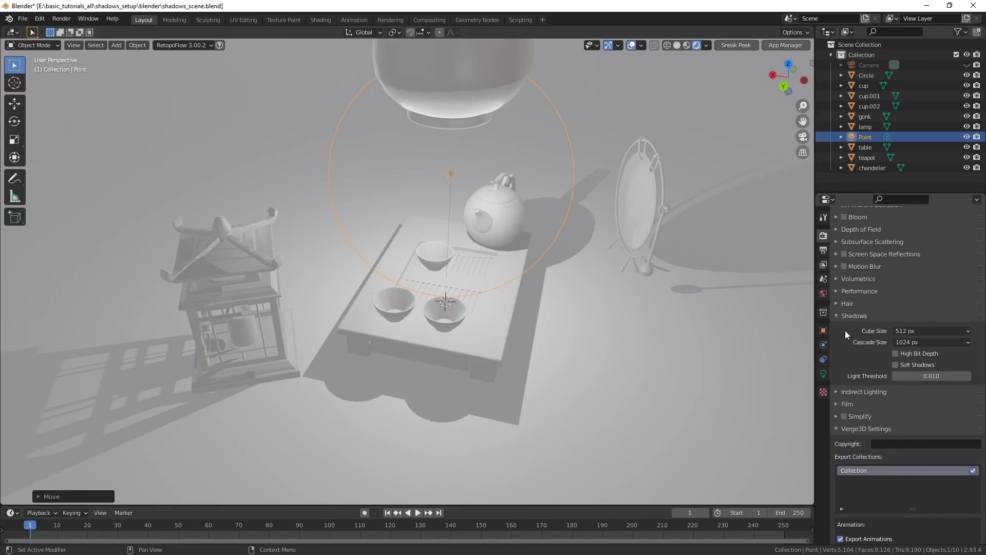
{"action": "middle_click_drag", "start_coordinate": [462, 385], "coordinate": [519, 382]}
{"action": "left_click", "coordinate": [916, 331]}
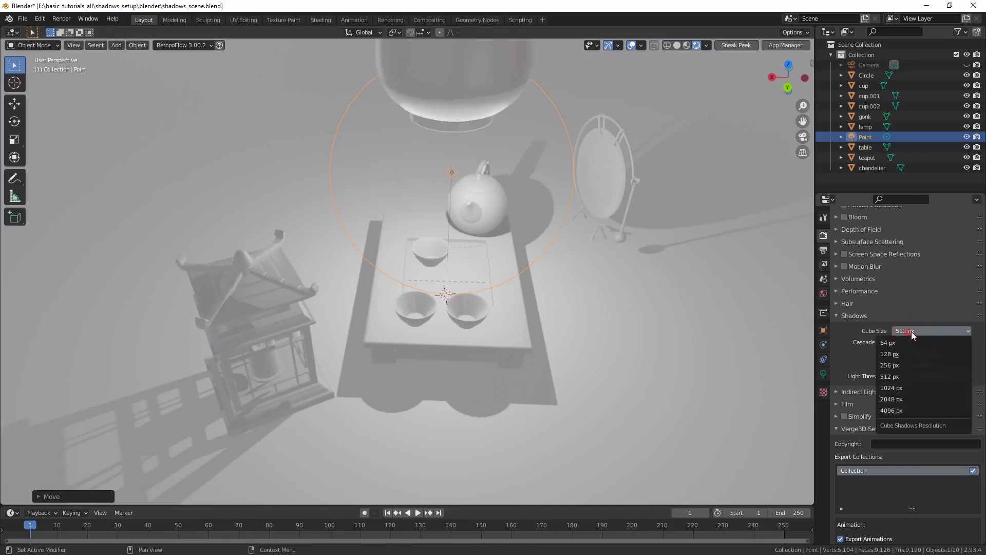
{"action": "left_click", "coordinate": [902, 365]}
{"action": "left_click", "coordinate": [910, 332]}
{"action": "left_click", "coordinate": [904, 354]}
{"action": "left_click", "coordinate": [903, 332]}
{"action": "left_click", "coordinate": [902, 343]}
{"action": "left_click", "coordinate": [909, 332]}
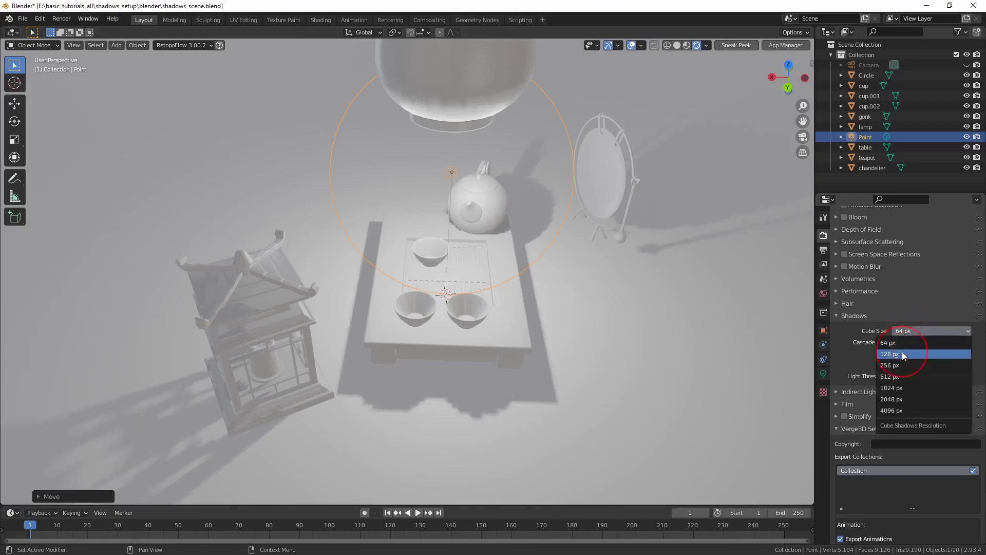
{"action": "left_click", "coordinate": [902, 353]}
{"action": "left_click", "coordinate": [910, 332]}
{"action": "left_click", "coordinate": [900, 364]}
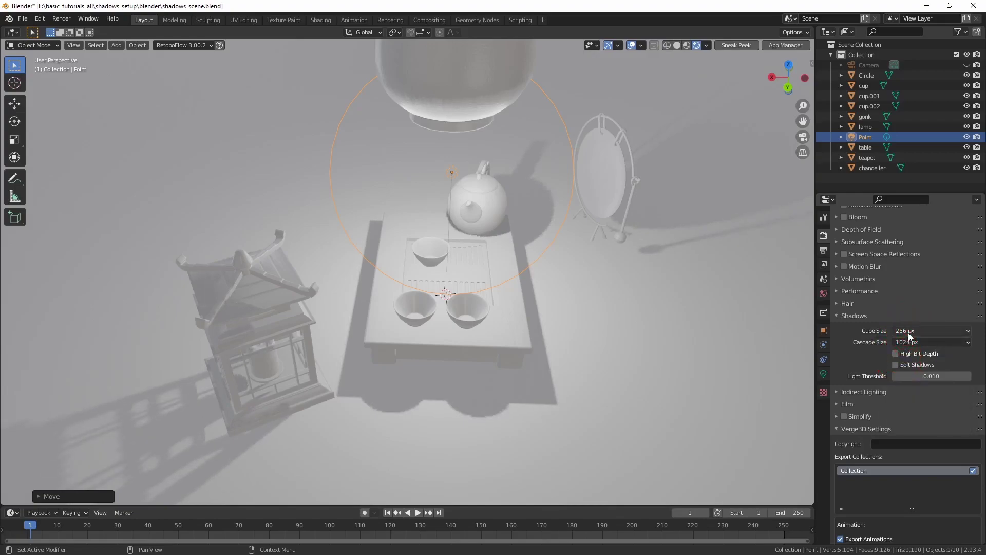
Step: Set the shadow Cube Size to 128 px
{"action": "left_click", "coordinate": [908, 332]}
{"action": "left_click", "coordinate": [901, 354]}
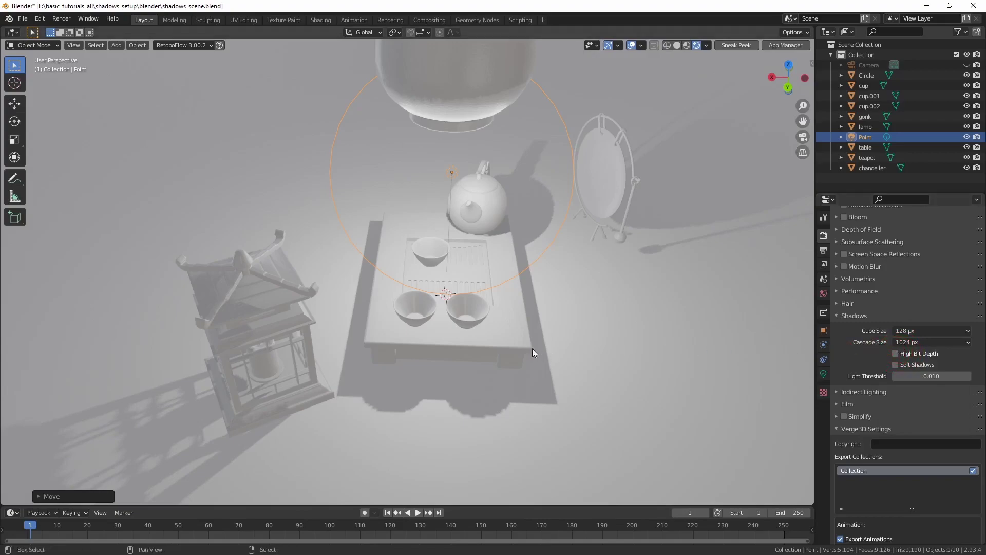
{"action": "middle_click_drag", "start_coordinate": [535, 347], "coordinate": [569, 374]}
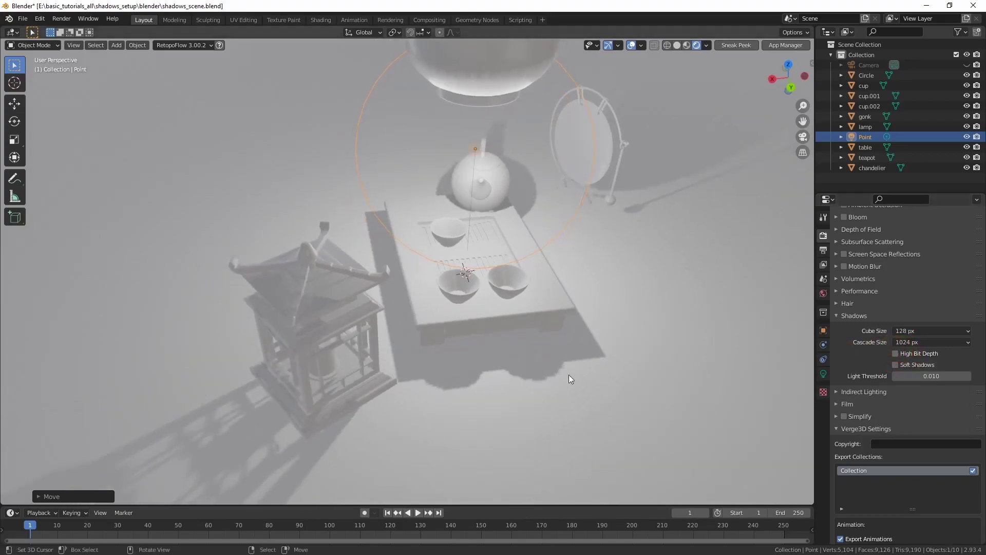
Step: Preview the 128 px shadows in the browser with Sneak Peek, then return to Blender
{"action": "left_click", "coordinate": [735, 45]}
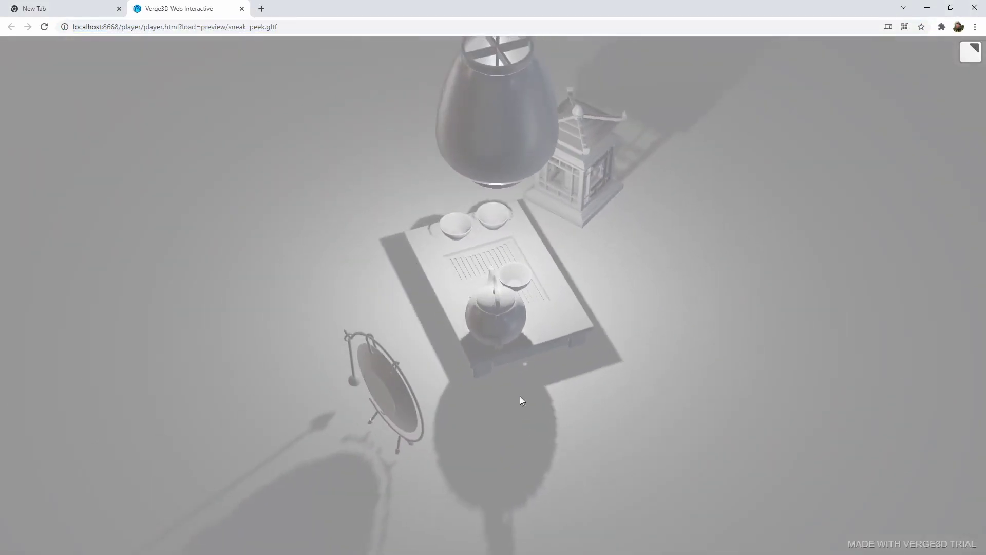
{"action": "left_click_drag", "start_coordinate": [350, 256], "coordinate": [506, 348]}
{"action": "key", "text": "alt+Tab"}
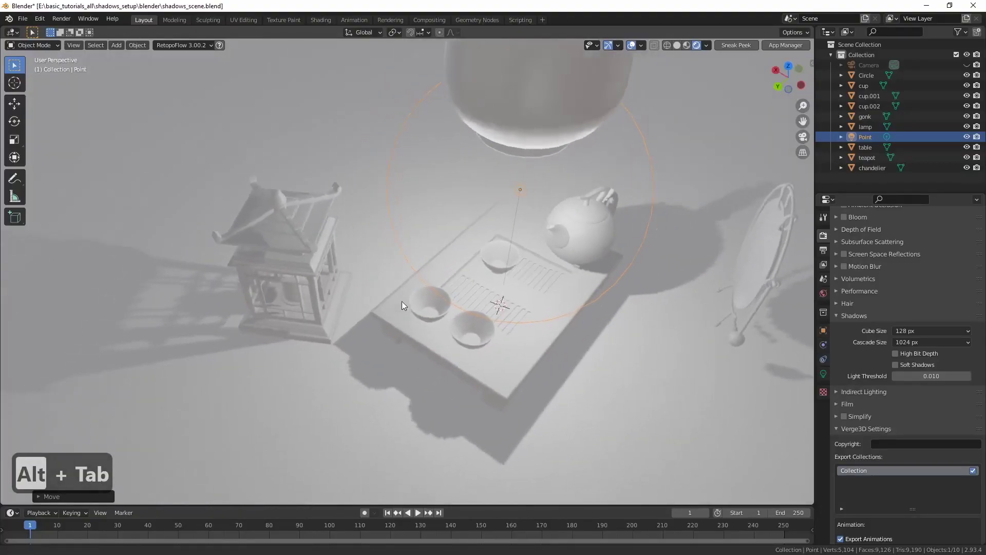
{"action": "middle_click_drag", "start_coordinate": [402, 305], "coordinate": [346, 229]}
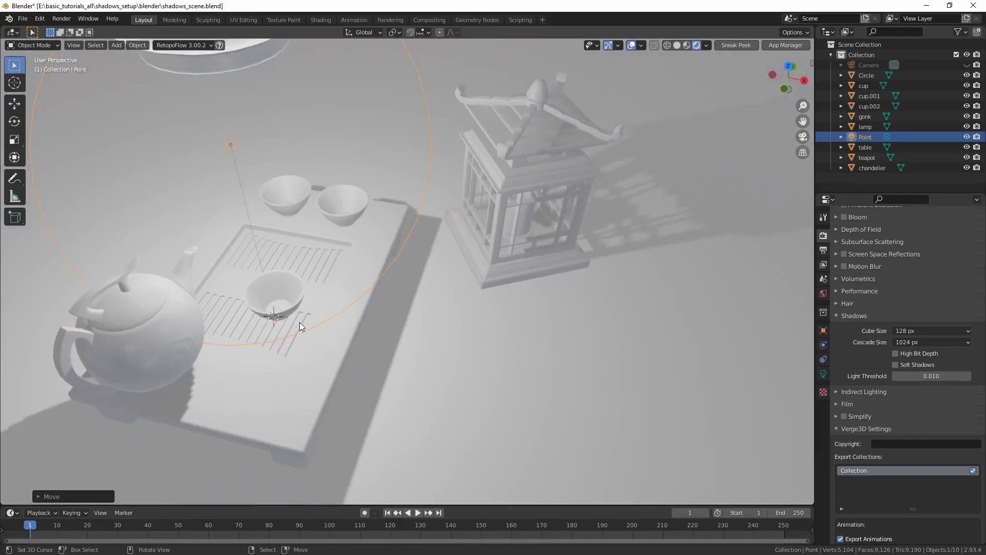
Step: Lower the point light's Shadow Bias to 0.001 and check its shadows in the browser preview
{"action": "left_click", "coordinate": [824, 375]}
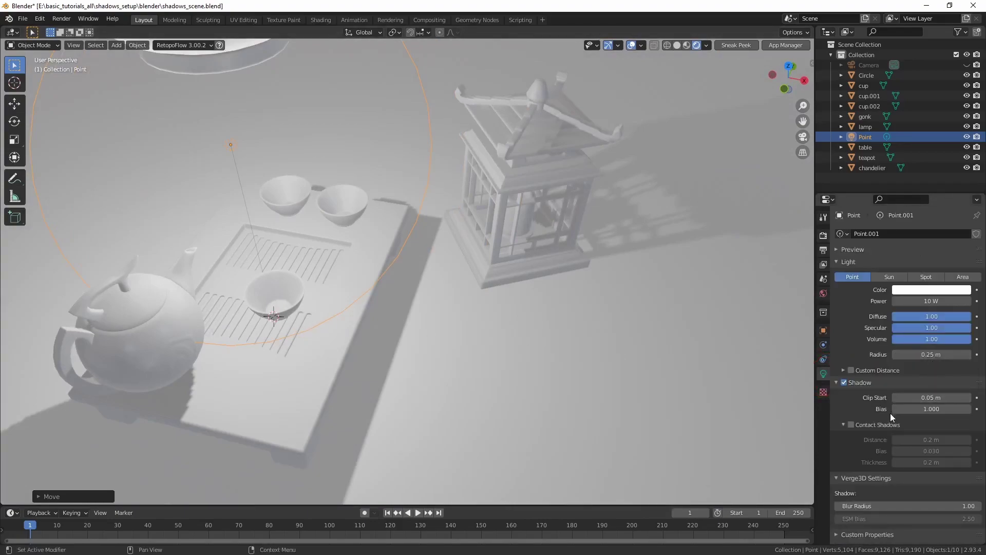
{"action": "left_click_drag", "start_coordinate": [938, 411], "coordinate": [877, 407]}
{"action": "middle_click_drag", "start_coordinate": [495, 262], "coordinate": [506, 291]}
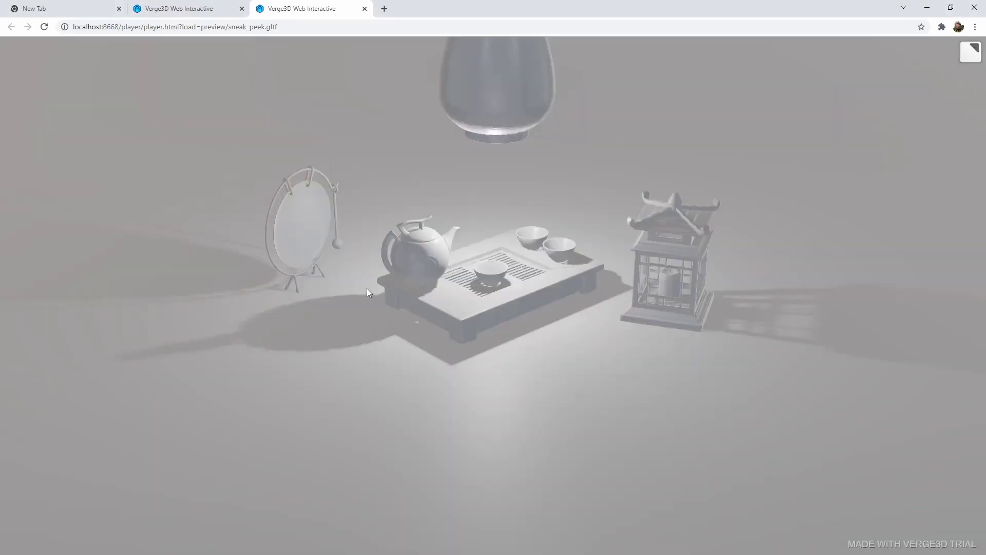
{"action": "left_click_drag", "start_coordinate": [367, 288], "coordinate": [435, 325]}
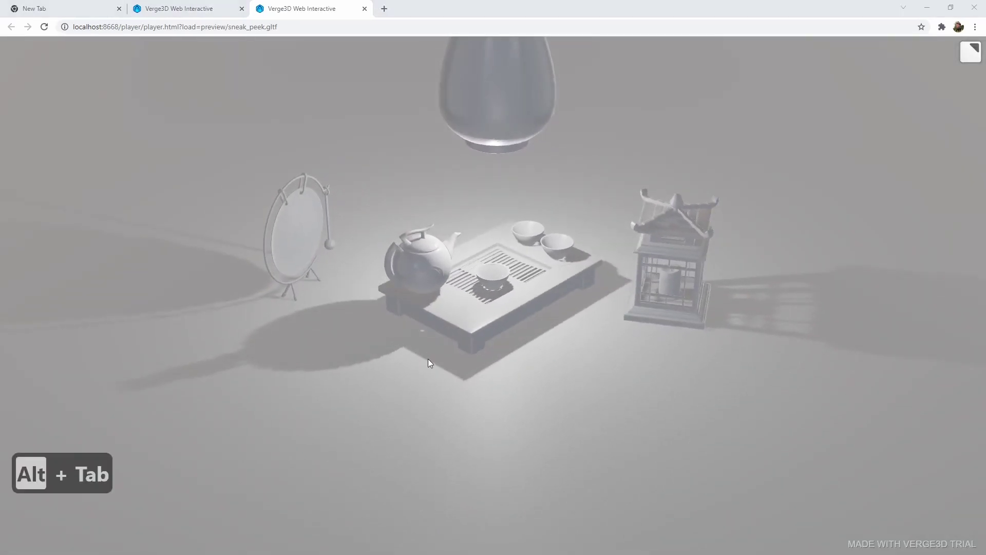
{"action": "key", "text": "alt+Tab"}
Step: Set the shadow Cube Size back to 256 px and check it in the browser preview
{"action": "left_click", "coordinate": [825, 235]}
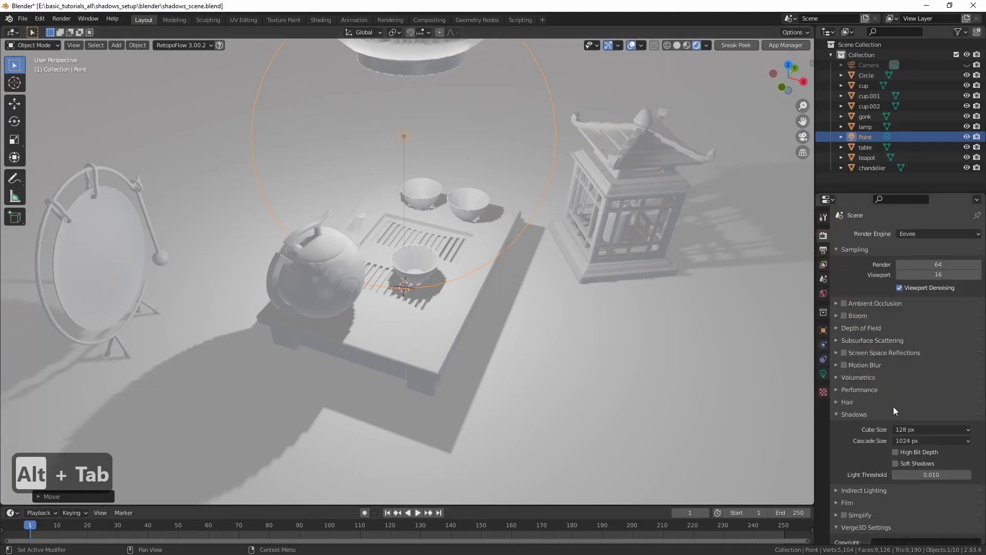
{"action": "left_click", "coordinate": [904, 429]}
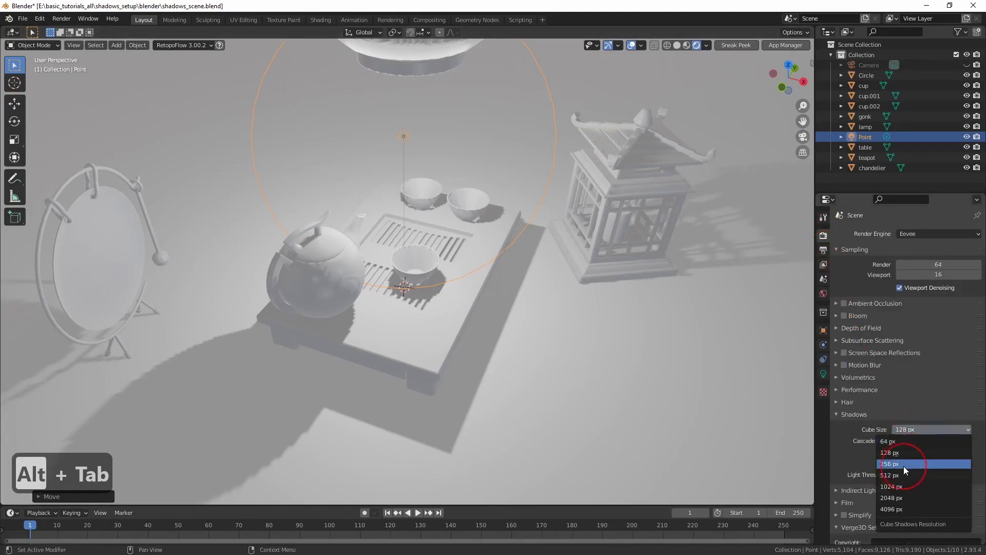
{"action": "left_click", "coordinate": [905, 469]}
{"action": "middle_click_drag", "start_coordinate": [624, 203], "coordinate": [624, 175]}
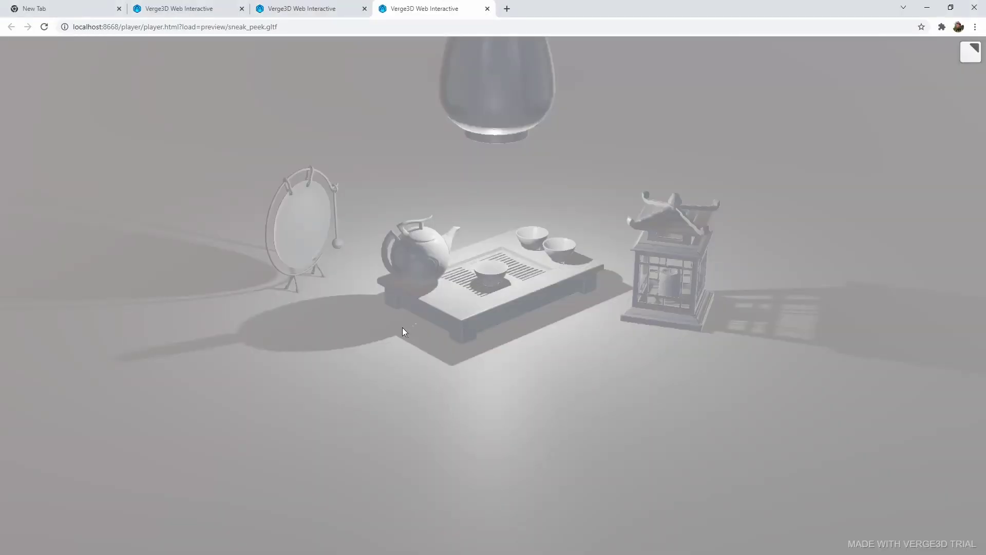
{"action": "left_click_drag", "start_coordinate": [404, 330], "coordinate": [558, 425]}
{"action": "key", "text": "alt+Tab"}
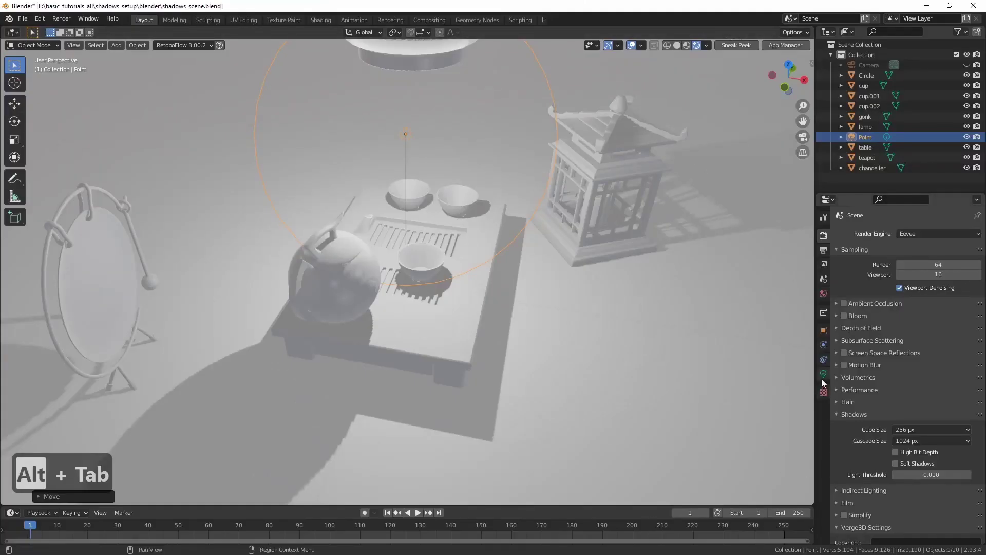
Step: Give the point light a Verge3D shadow Blur Radius of 2.00 and preview the softer shadows
{"action": "left_click", "coordinate": [823, 374]}
{"action": "left_click", "coordinate": [898, 506]}
{"action": "type", "text": "2"}
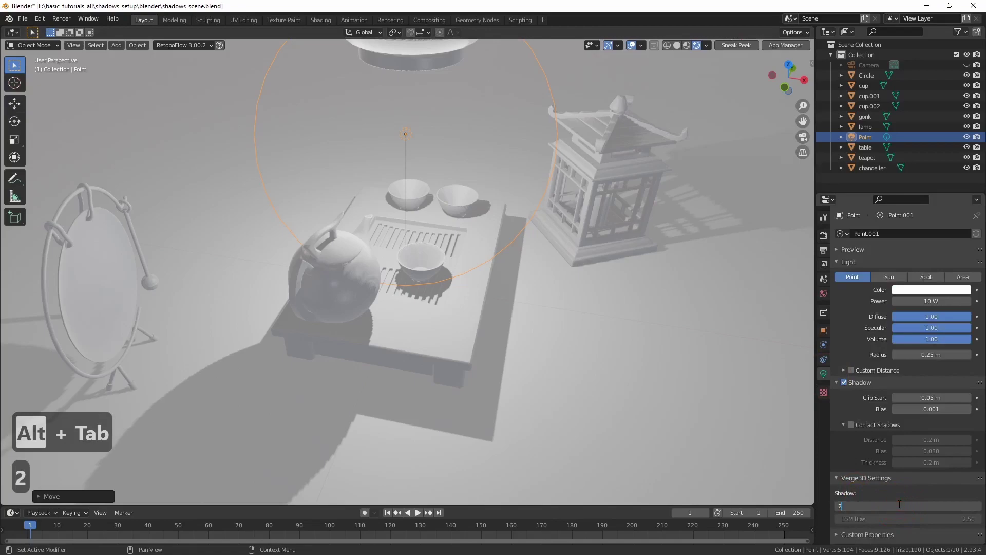
{"action": "key", "text": "Return"}
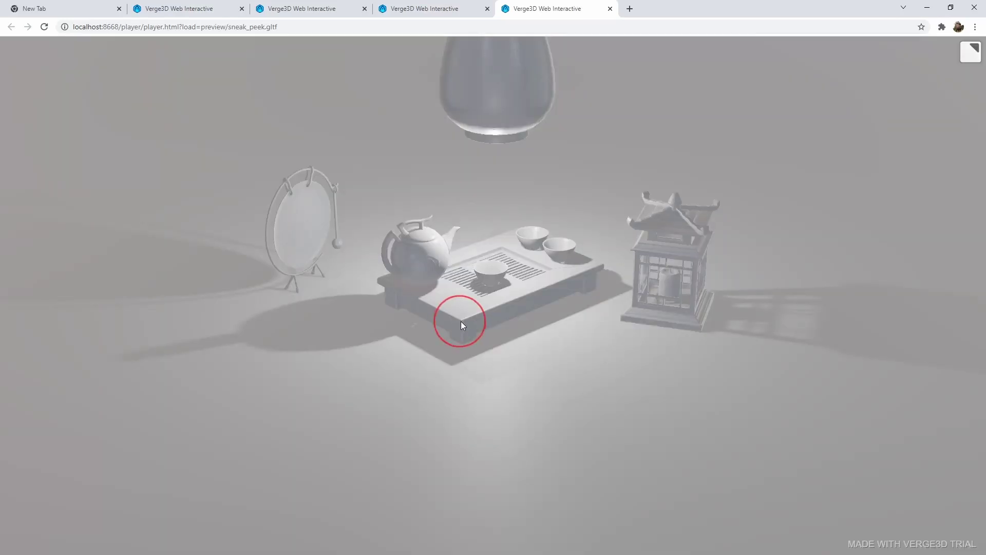
{"action": "left_click_drag", "start_coordinate": [460, 322], "coordinate": [601, 421]}
{"action": "scroll", "coordinate": [602, 421], "scroll_direction": "up", "scroll_amount": 2}
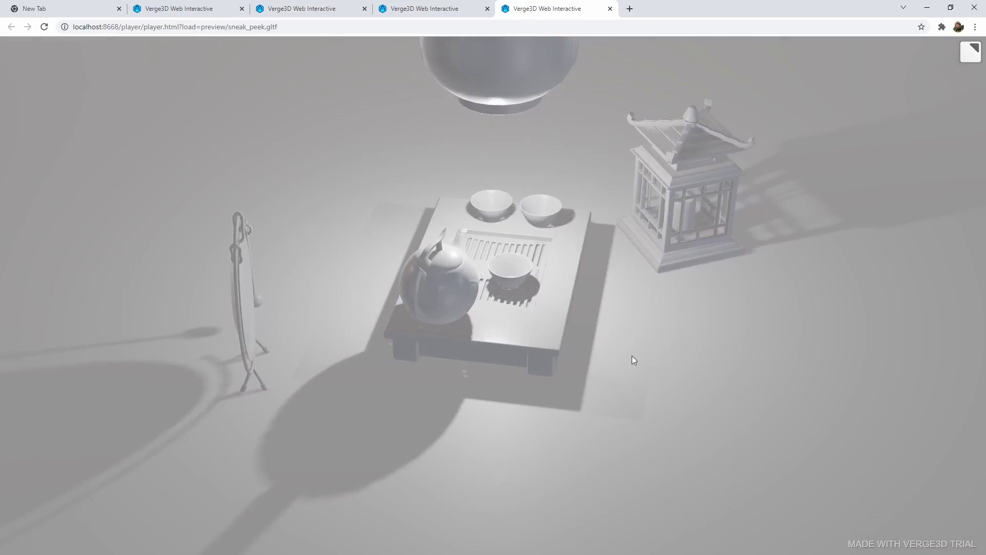
{"action": "key", "text": "alt+Tab"}
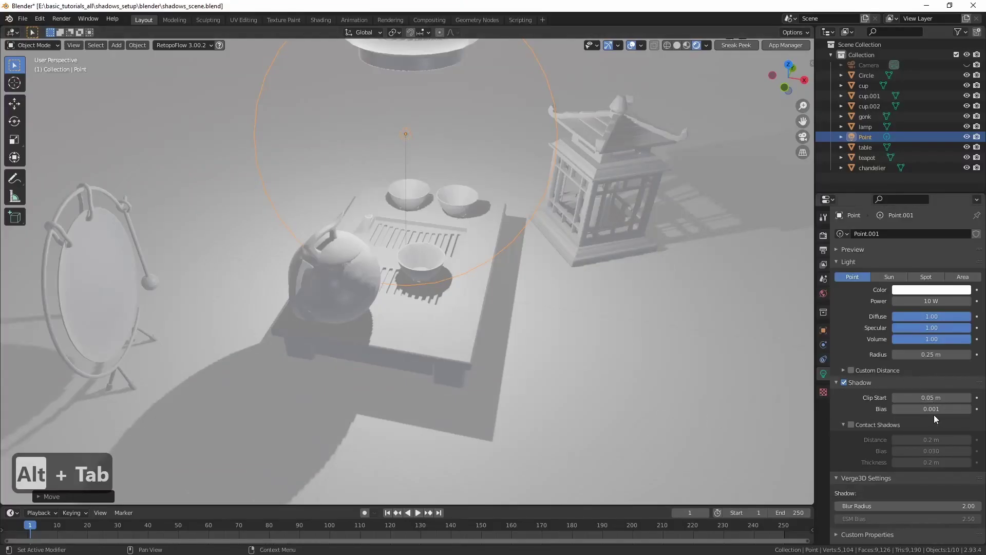
Step: Raise the point light's Shadow Bias to 0.041 and inspect the shadows in a browser preview
{"action": "left_click", "coordinate": [969, 409]}
{"action": "left_click", "coordinate": [969, 408]}
{"action": "left_click", "coordinate": [969, 409]}
{"action": "left_click", "coordinate": [969, 408]}
{"action": "left_click", "coordinate": [740, 45]}
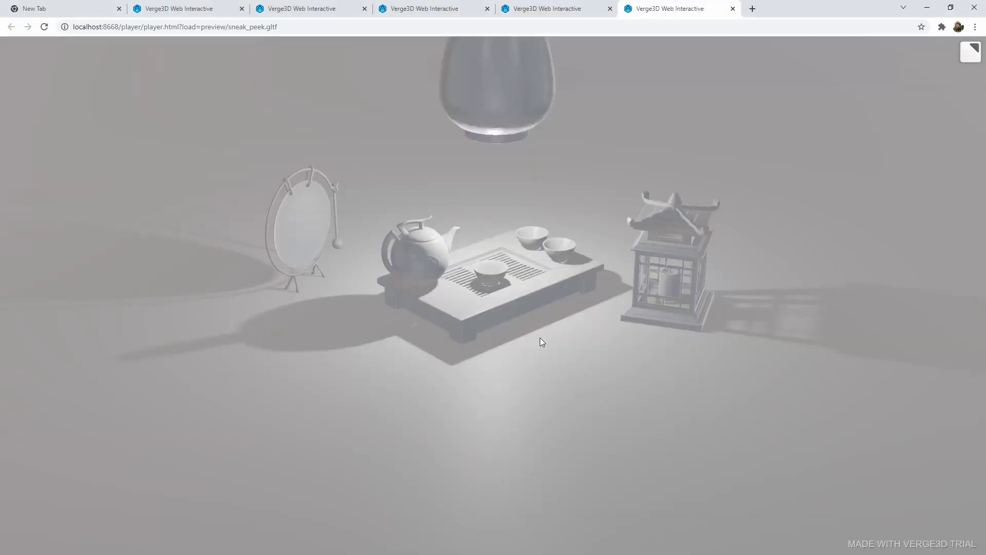
{"action": "left_click_drag", "start_coordinate": [539, 341], "coordinate": [569, 389]}
{"action": "left_click_drag", "start_coordinate": [627, 412], "coordinate": [591, 410]}
{"action": "key", "text": "alt+Tab"}
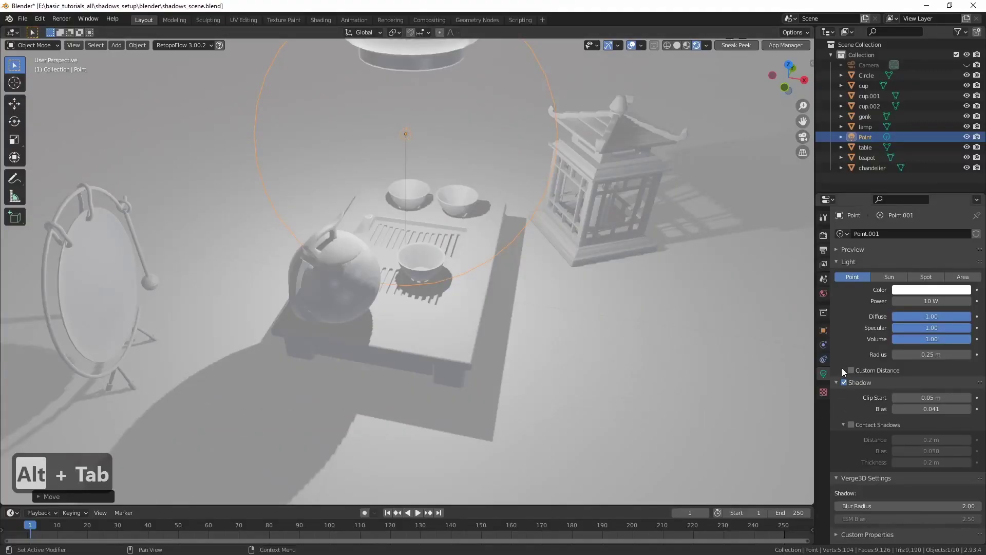
Step: Enable Custom Distance on the light and set it to 5 m
{"action": "left_click", "coordinate": [851, 370]}
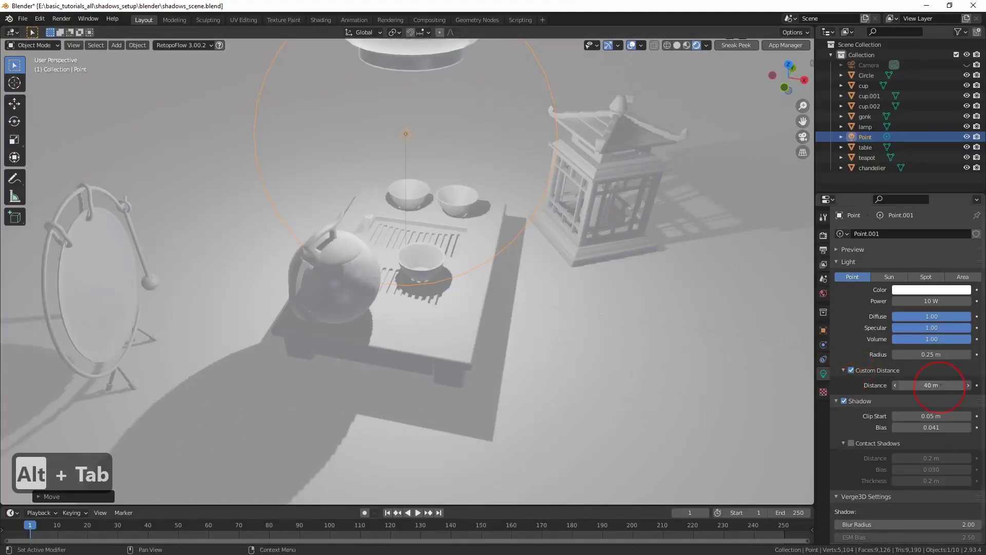
{"action": "type", "text": "5"}
{"action": "key", "text": "Return"}
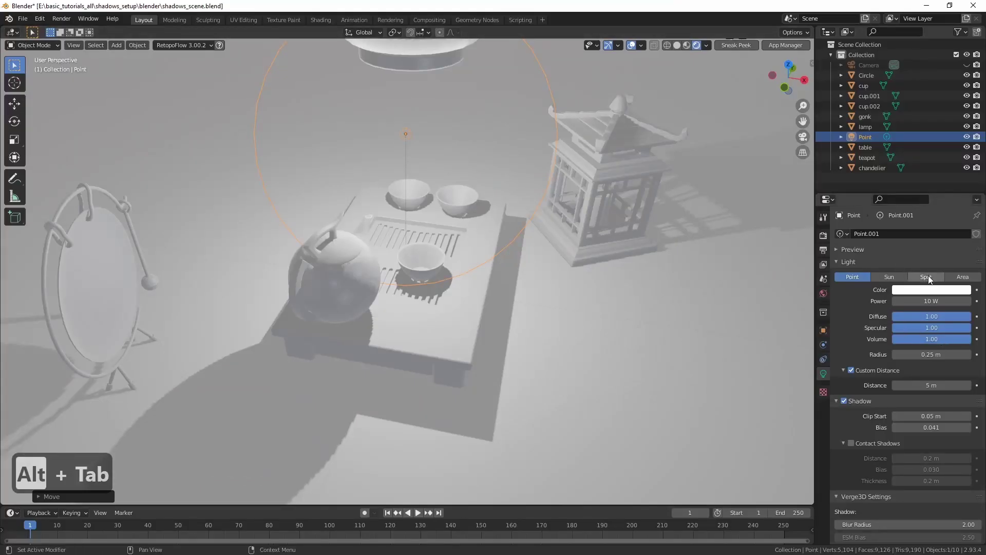
Step: Convert the light to a Spot and raise it vertically toward the chandelier
{"action": "left_click", "coordinate": [926, 277]}
{"action": "middle_click_drag", "start_coordinate": [502, 280], "coordinate": [529, 330]}
{"action": "key", "text": "g"}
{"action": "key", "text": "z"}
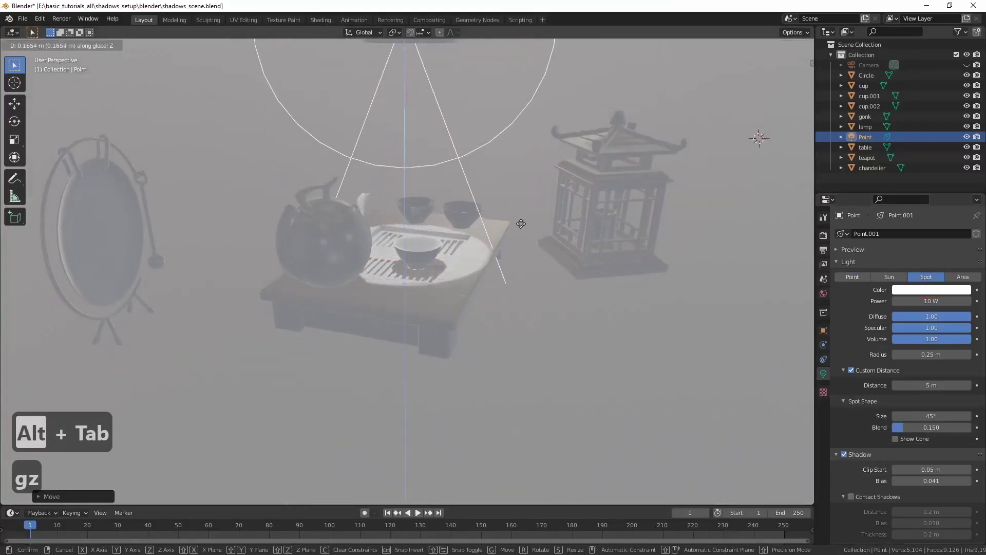
{"action": "left_click", "coordinate": [854, 344]}
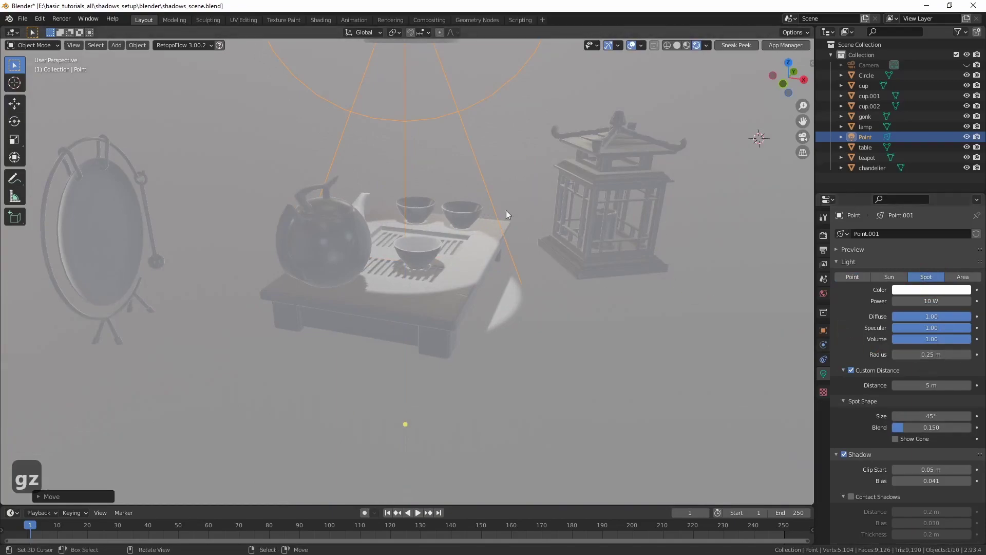
{"action": "middle_click_drag", "start_coordinate": [499, 205], "coordinate": [525, 276]}
{"action": "left_click", "coordinate": [524, 250]}
{"action": "left_click", "coordinate": [495, 216]}
{"action": "middle_click_drag", "start_coordinate": [501, 231], "coordinate": [719, 368]}
Step: Widen the Spot Size to 66°, reposition the spotlight, and soften its Blend to 0.426
{"action": "left_click_drag", "start_coordinate": [917, 415], "coordinate": [951, 416]}
{"action": "key", "text": "g"}
{"action": "left_click", "coordinate": [514, 276]}
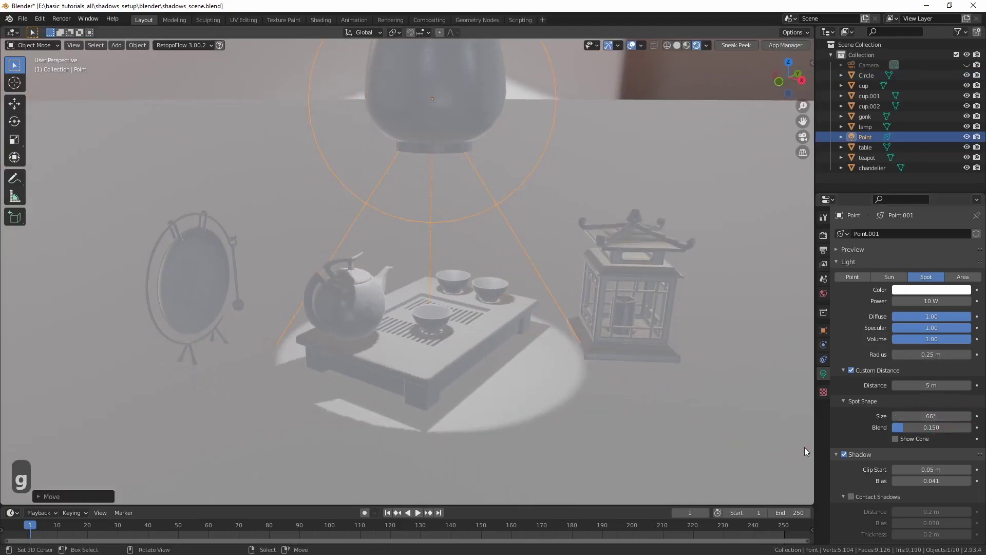
{"action": "left_click_drag", "start_coordinate": [909, 427], "coordinate": [940, 427]}
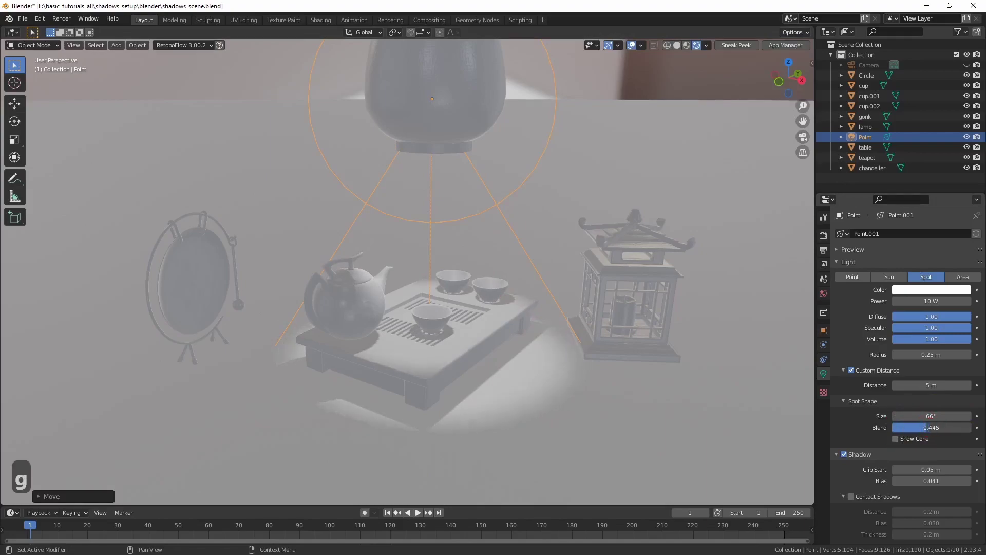
{"action": "middle_click_drag", "start_coordinate": [464, 344], "coordinate": [479, 318]}
{"action": "scroll", "coordinate": [843, 437], "scroll_direction": "down", "scroll_amount": 3}
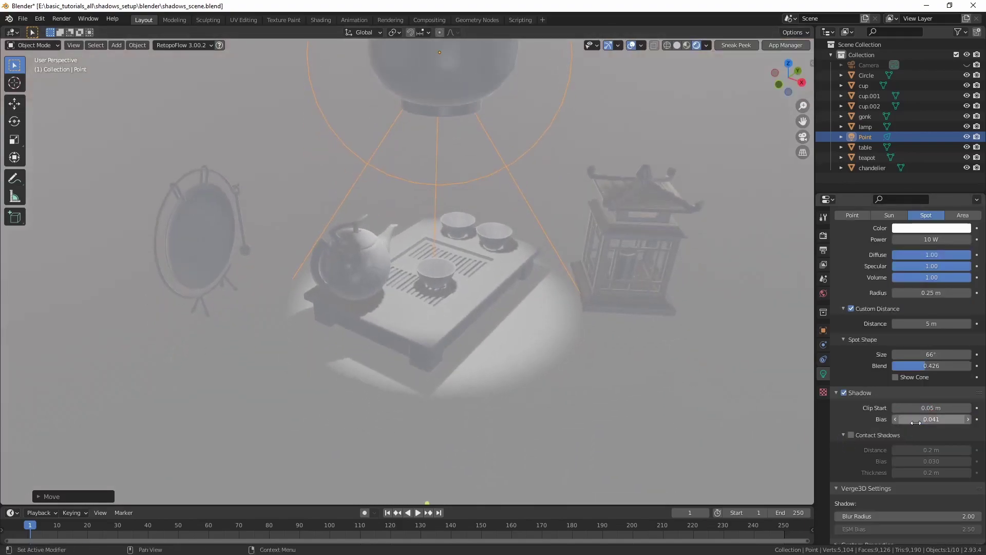
Step: Preview the spotlight's shadows on the tea tray in the browser
{"action": "left_click", "coordinate": [821, 240]}
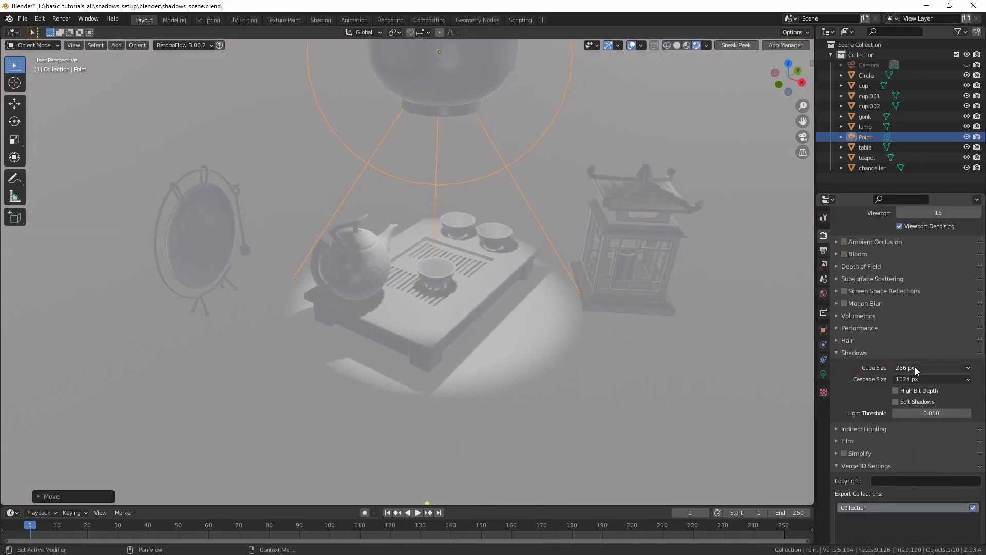
{"action": "scroll", "coordinate": [885, 431], "scroll_direction": "down", "scroll_amount": 10}
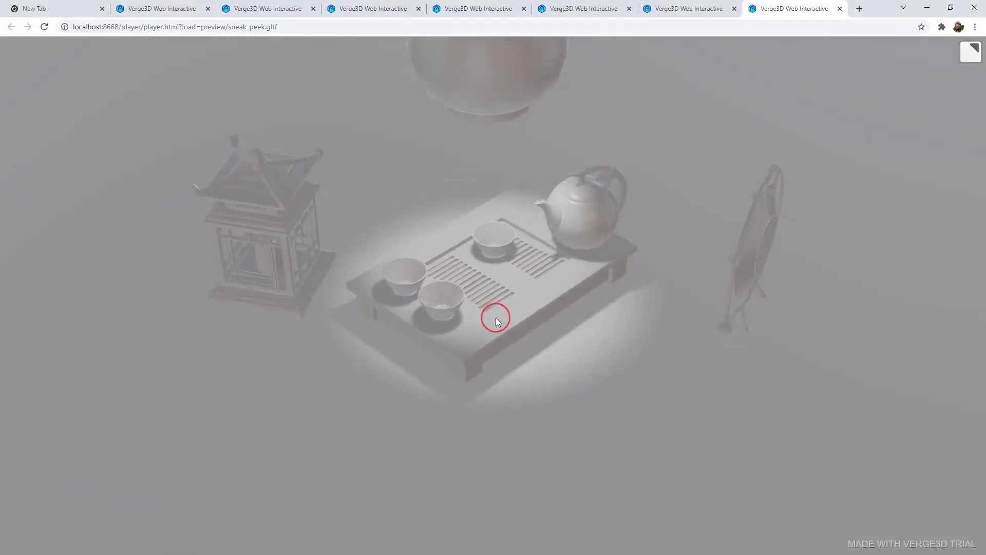
{"action": "left_click_drag", "start_coordinate": [471, 291], "coordinate": [474, 366]}
Step: Back in Blender, change the light type from Spot to Area
{"action": "key", "text": "alt+Tab"}
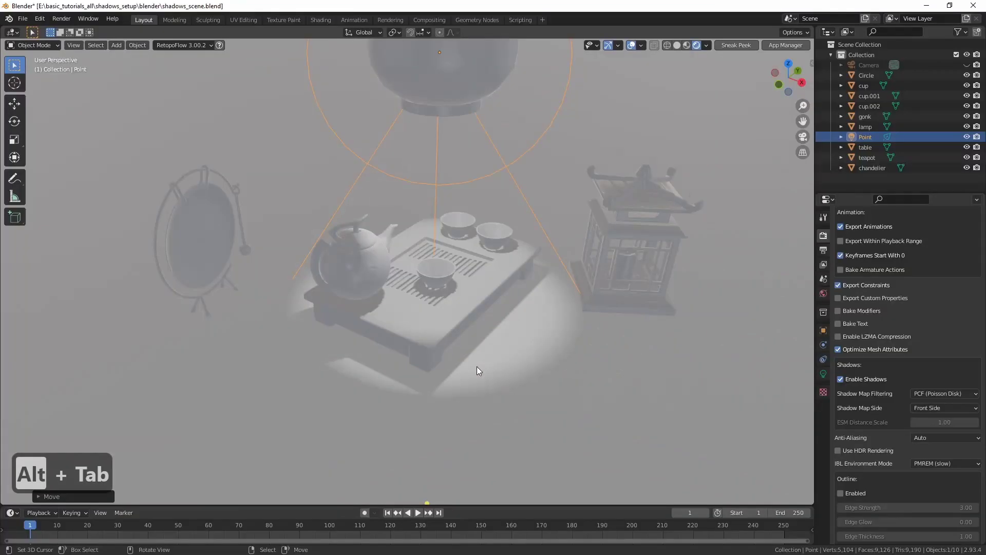
{"action": "left_click", "coordinate": [823, 375]}
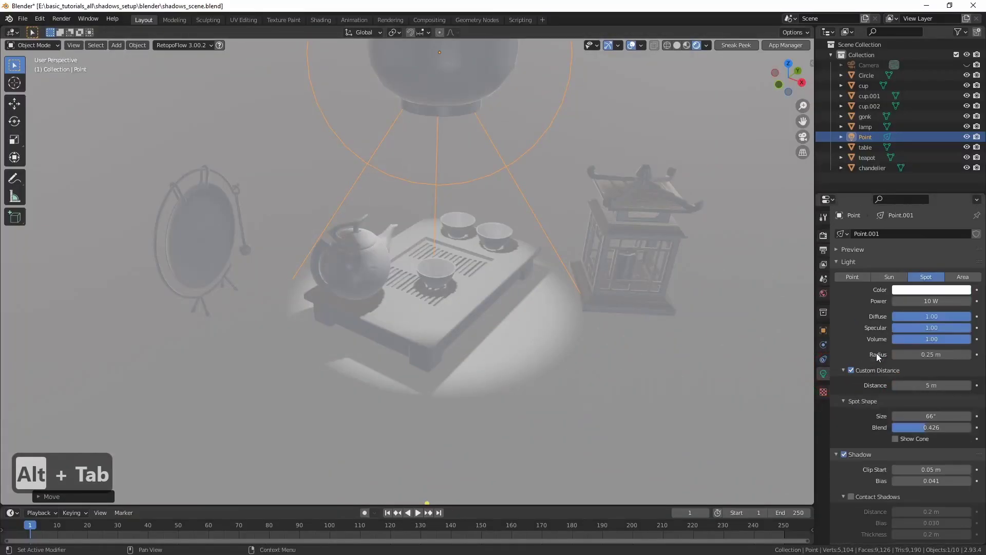
{"action": "left_click", "coordinate": [963, 278]}
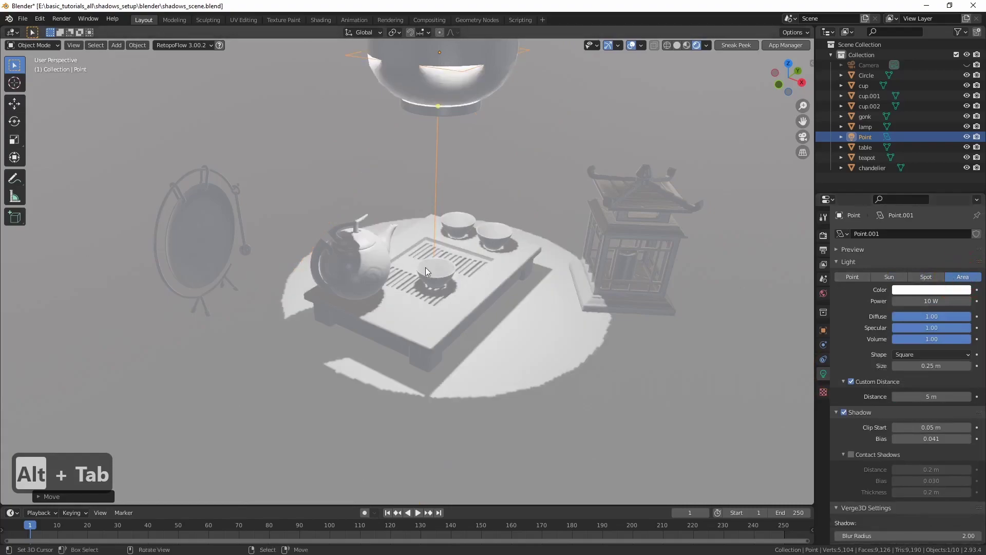
{"action": "scroll", "coordinate": [426, 266], "scroll_direction": "down", "scroll_amount": 5}
{"action": "middle_click_drag", "start_coordinate": [426, 267], "coordinate": [530, 333]}
Step: Rotate and move the area light to angle it toward the tea table
{"action": "key", "text": "r"}
{"action": "left_click", "coordinate": [442, 356]}
{"action": "key", "text": "g"}
{"action": "left_click", "coordinate": [589, 286]}
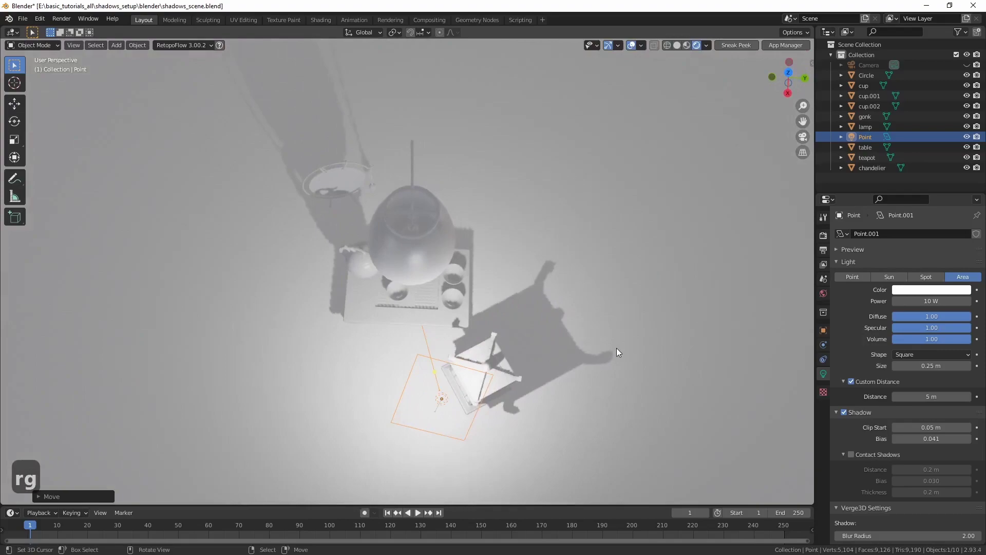
{"action": "key", "text": "r"}
{"action": "left_click", "coordinate": [594, 287]}
{"action": "key", "text": "g"}
{"action": "left_click", "coordinate": [447, 396]}
Step: Fine-tune the area light's angle, place it beside the lantern, and check the browser preview
{"action": "middle_click_drag", "start_coordinate": [454, 393], "coordinate": [570, 345]}
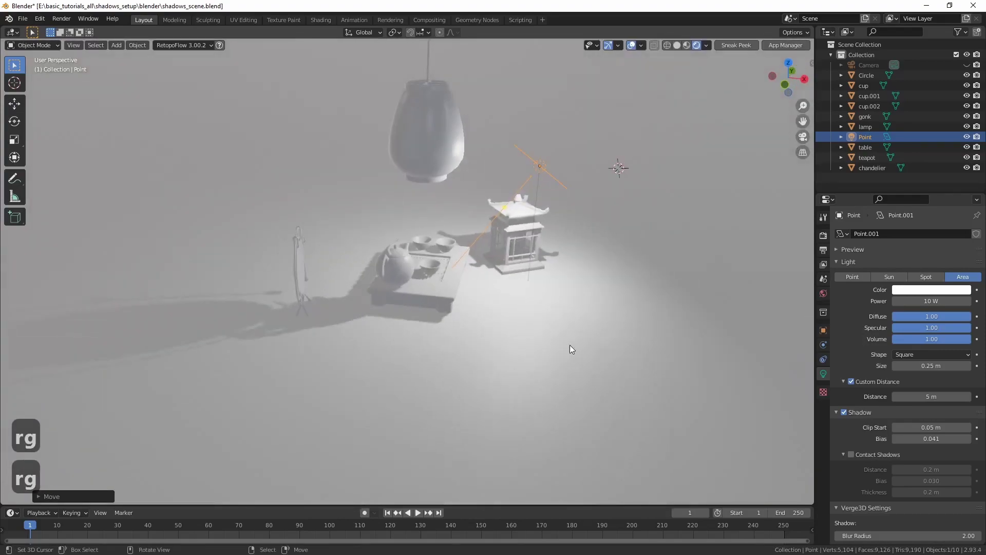
{"action": "key", "text": "r"}
{"action": "left_click", "coordinate": [546, 353]}
{"action": "key", "text": "g"}
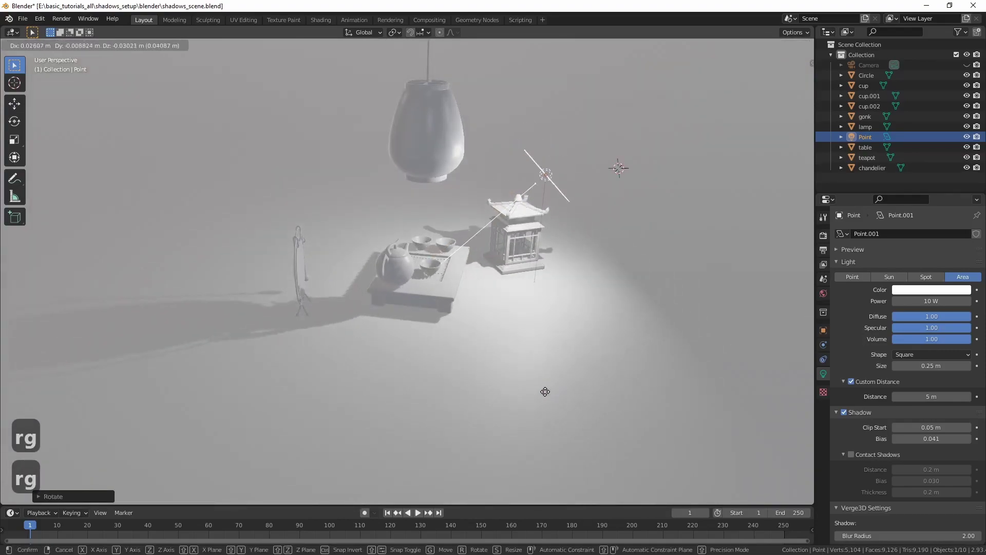
{"action": "left_click", "coordinate": [547, 378]}
{"action": "middle_click_drag", "start_coordinate": [548, 378], "coordinate": [642, 206]}
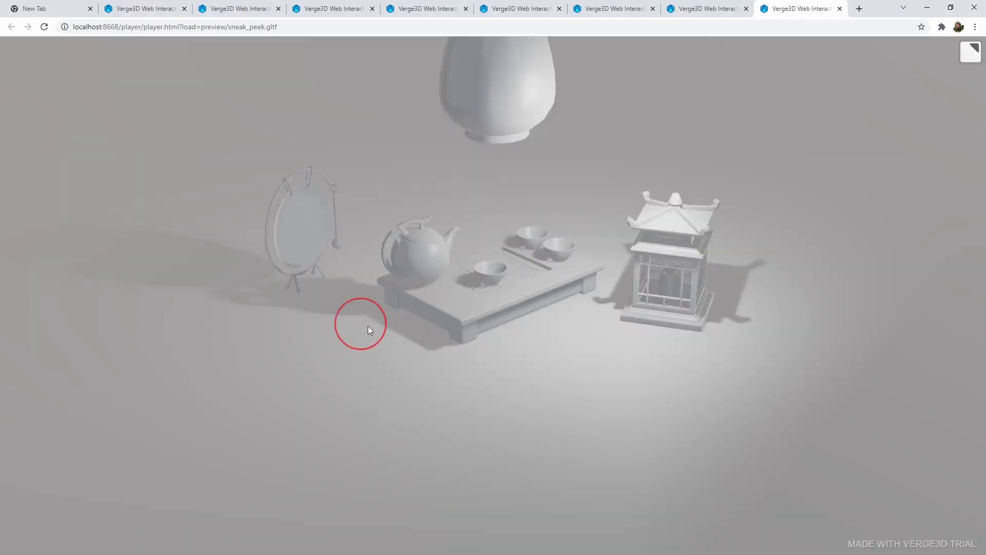
{"action": "left_click_drag", "start_coordinate": [367, 326], "coordinate": [534, 362]}
{"action": "key", "text": "alt+Tab"}
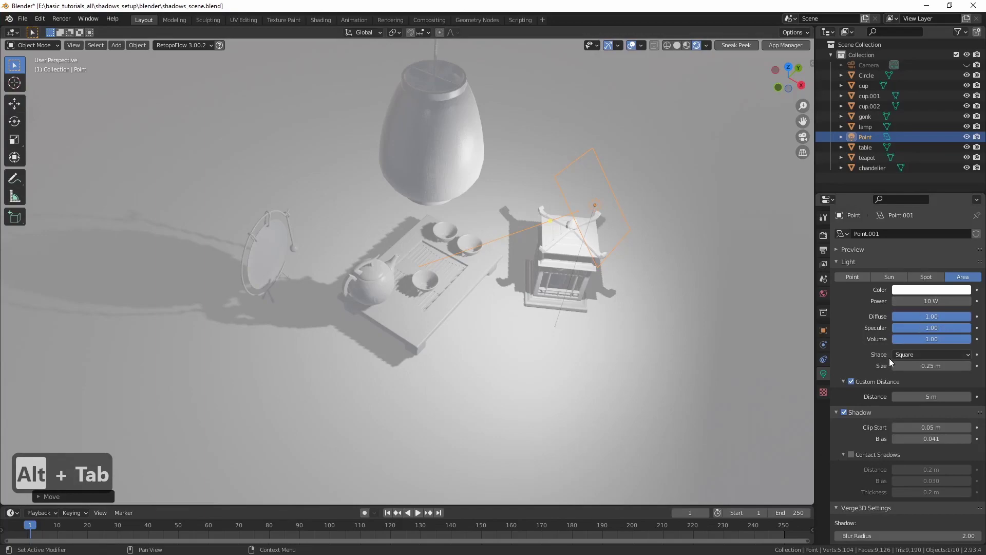
Step: Make the area light a Rectangle sized 0.2 m by 1.76 m
{"action": "left_click", "coordinate": [908, 355]}
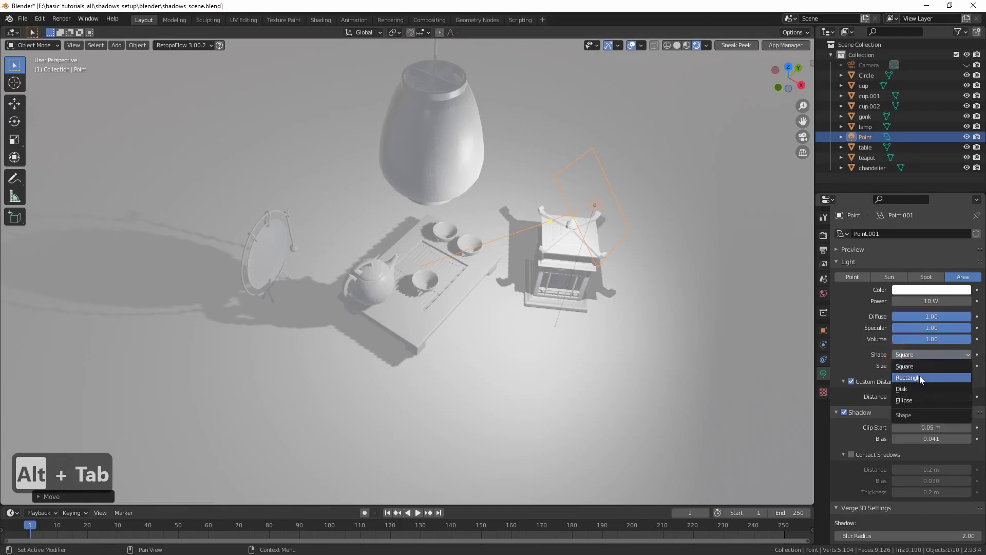
{"action": "left_click", "coordinate": [919, 378]}
{"action": "middle_click_drag", "start_coordinate": [588, 332], "coordinate": [609, 321]}
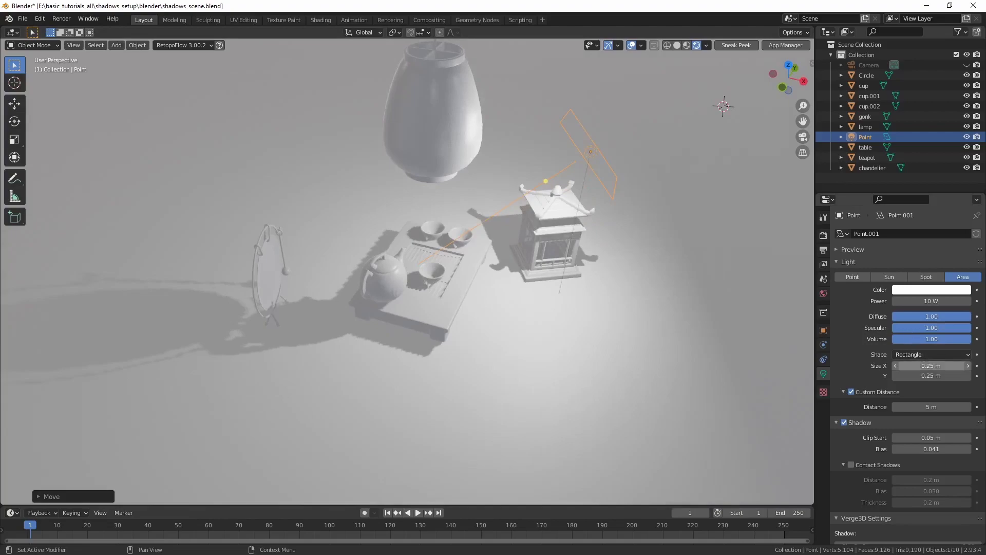
{"action": "mouse_move", "coordinate": [931, 365]}
{"action": "left_mouse_down"}
{"action": "mouse_move", "coordinate": [919, 365]}
{"action": "mouse_move", "coordinate": [923, 374]}
{"action": "left_mouse_up"}
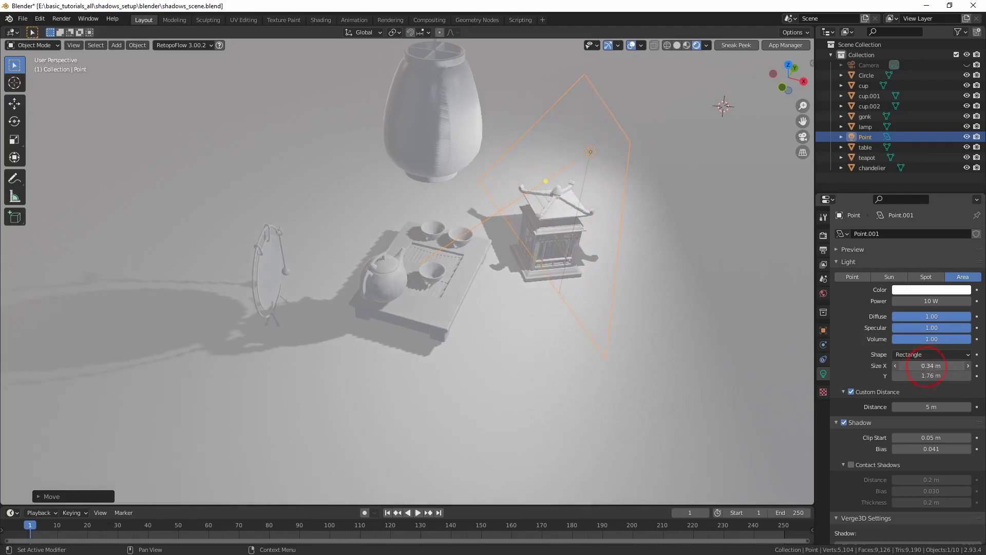
{"action": "middle_click_drag", "start_coordinate": [801, 321], "coordinate": [766, 308]}
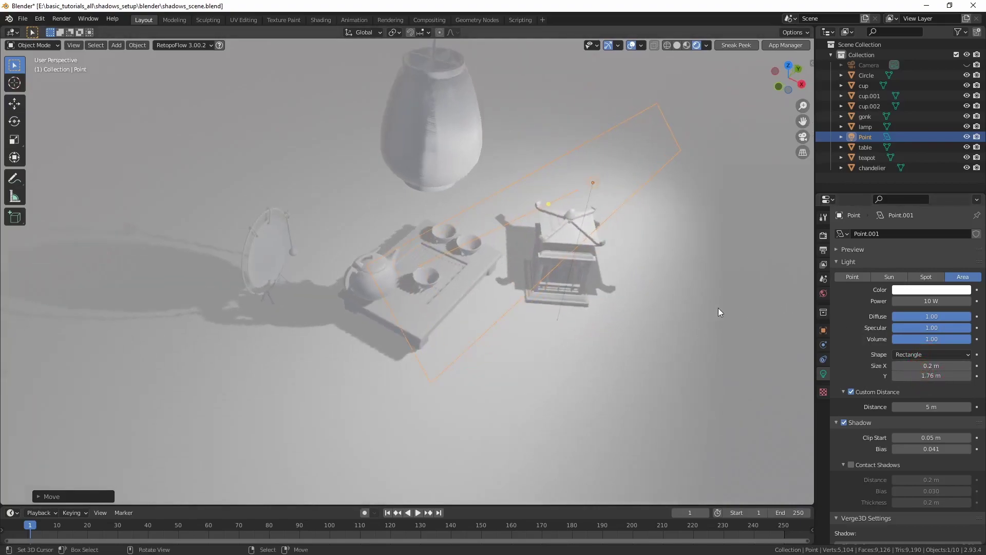
Step: Try scaling the light in the N panel, undo it, and check the browser preview
{"action": "key", "text": "n"}
{"action": "left_click_drag", "start_coordinate": [765, 188], "coordinate": [786, 191]}
{"action": "key", "text": "ctrl+z"}
{"action": "key", "text": "n"}
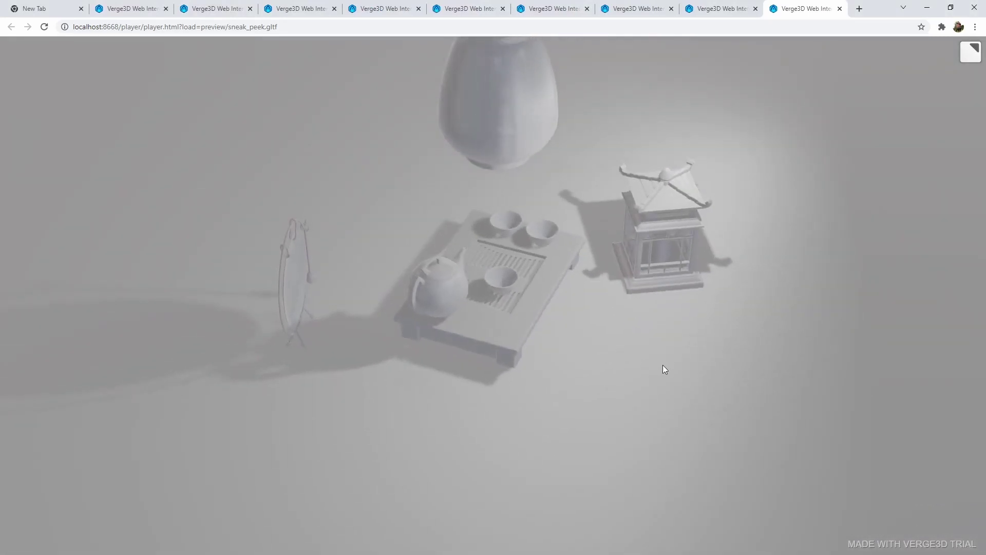
{"action": "key", "text": "alt+Tab"}
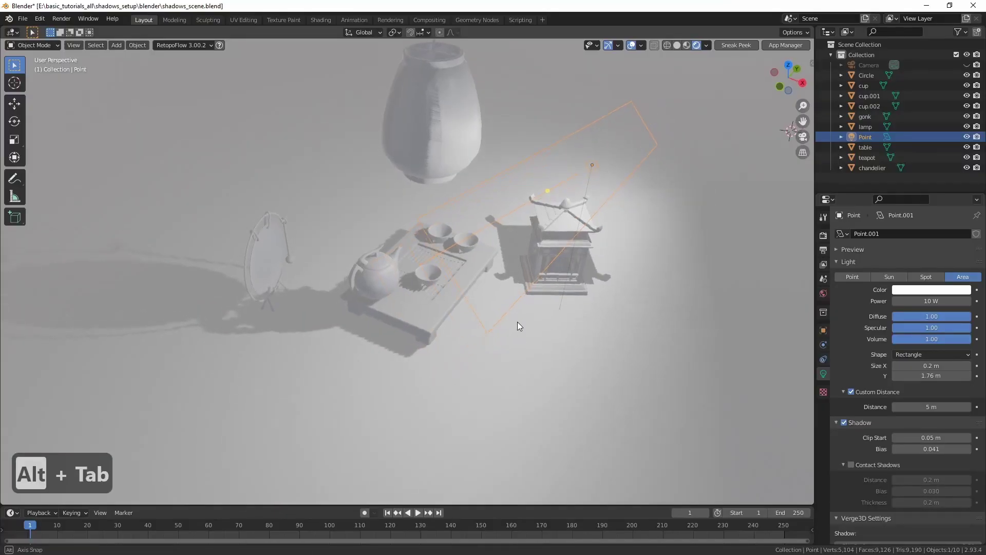